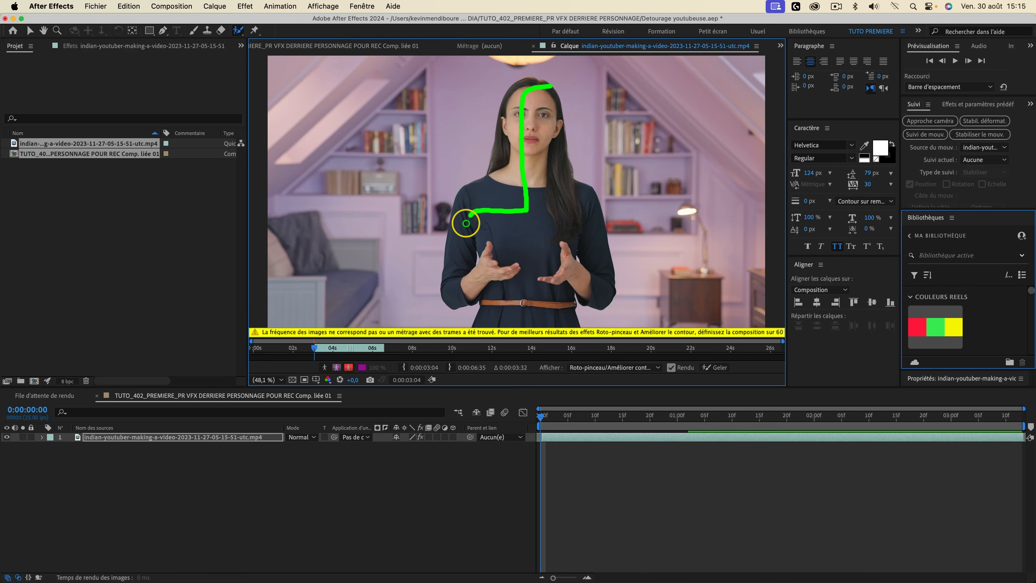
# - Extend the Roto Brush foreground stroke along the woman's arm and display her cutout as an alpha matte
pyautogui.moveTo(466, 223)
pyautogui.mouseDown()
pyautogui.moveTo(461, 292)
pyautogui.moveTo(490, 280)
pyautogui.mouseUp()
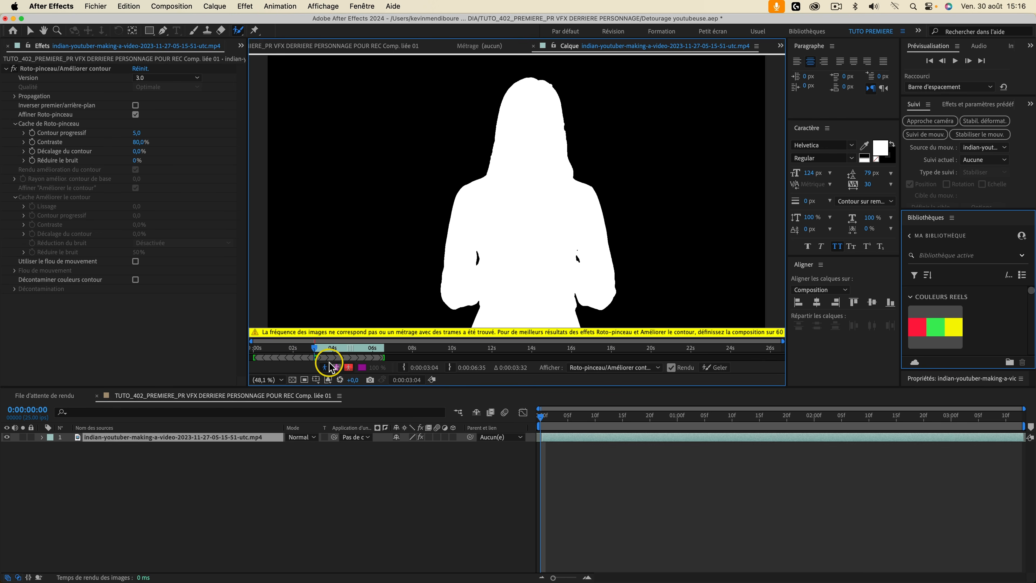
pyautogui.click(330, 366)
pyautogui.moveTo(491, 163); pyautogui.dragTo(490, 116)
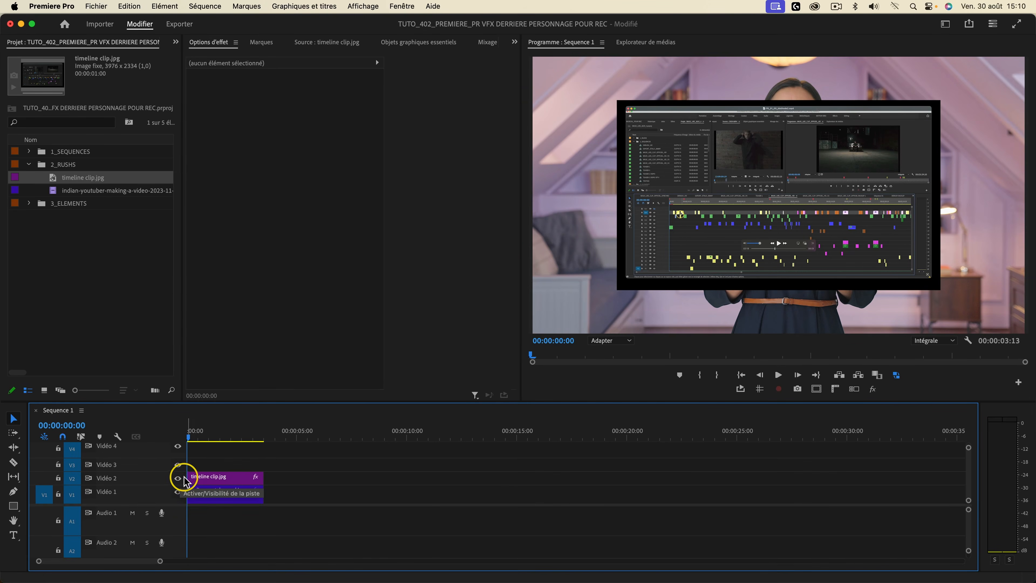
# - Hide Video 2 to view the woman's footage at 00:00:01:14, show the track again and enlarge the timeline scale
pyautogui.click(179, 479)
pyautogui.moveTo(190, 432); pyautogui.dragTo(221, 437)
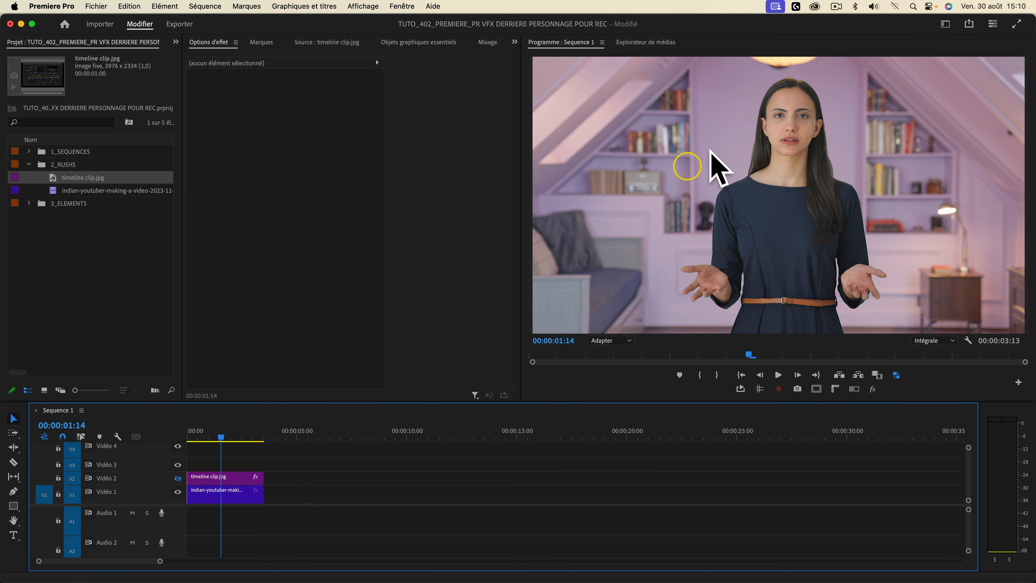
pyautogui.click(178, 479)
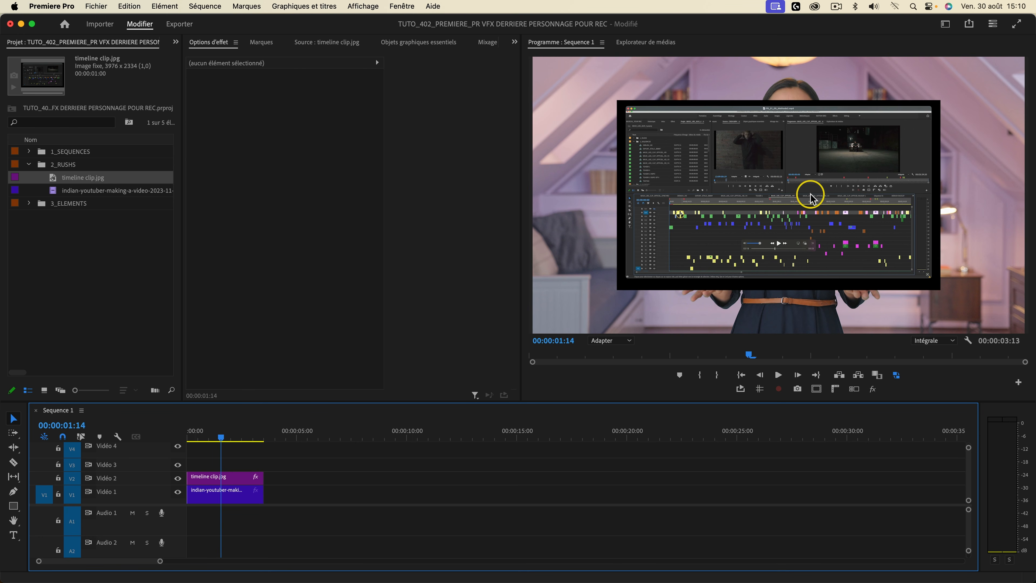
pyautogui.press('=')
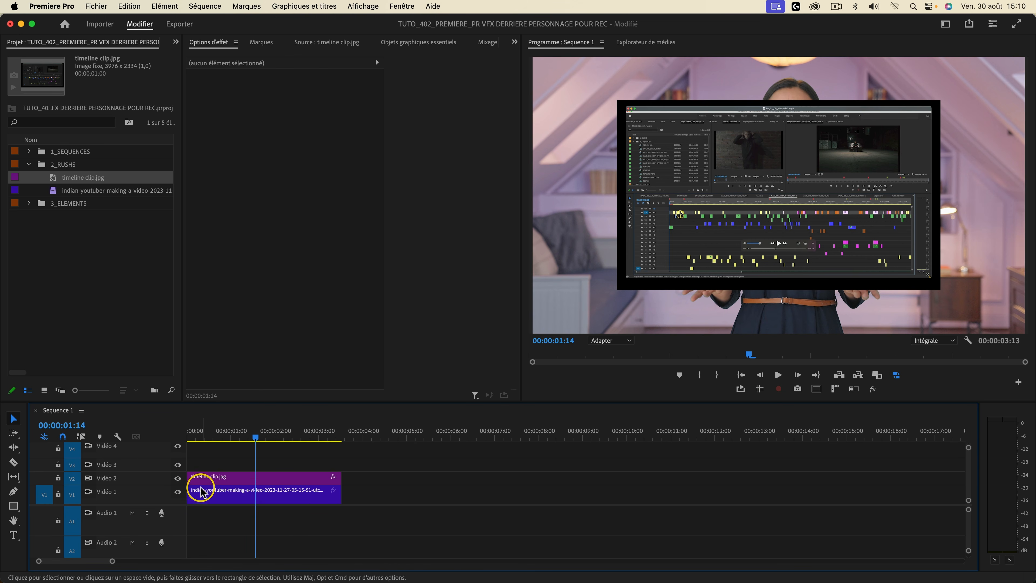
# - Compare the woman's footage with the timeline clip.jpg overlay by hiding and showing the Video 2 track
pyautogui.click(178, 478)
pyautogui.click(254, 495)
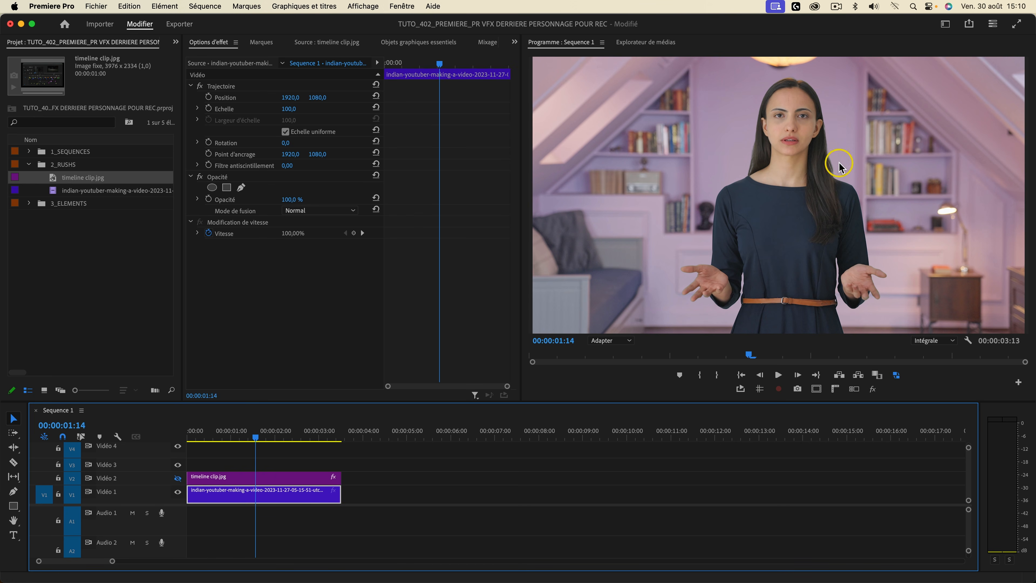
pyautogui.click(196, 477)
pyautogui.click(178, 478)
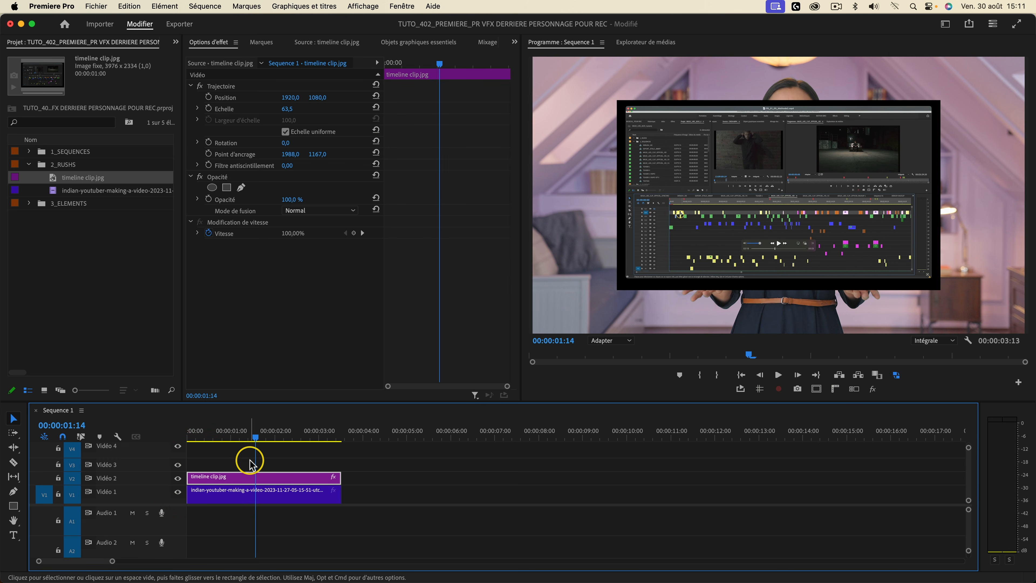
pyautogui.click(178, 478)
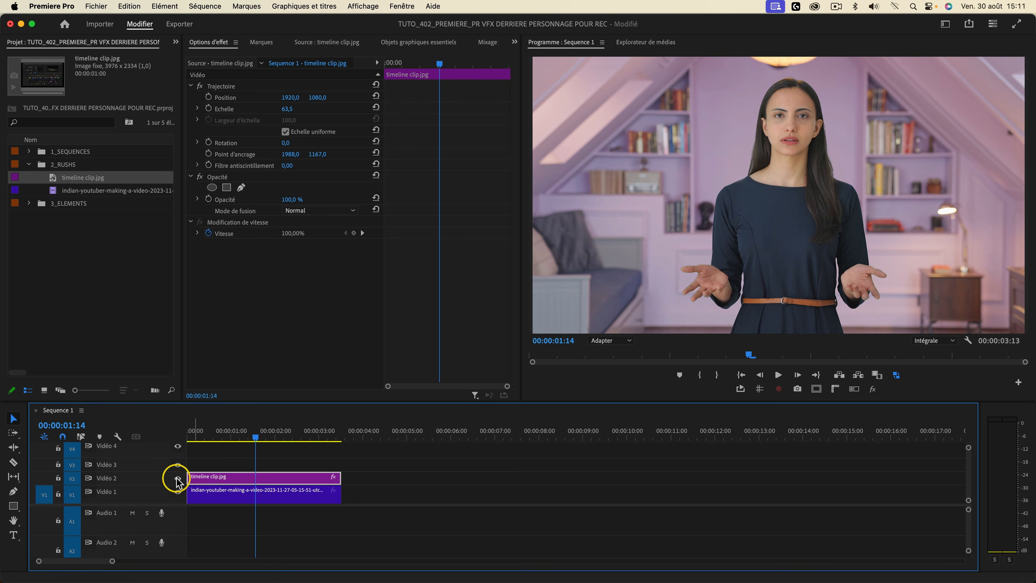
pyautogui.click(178, 478)
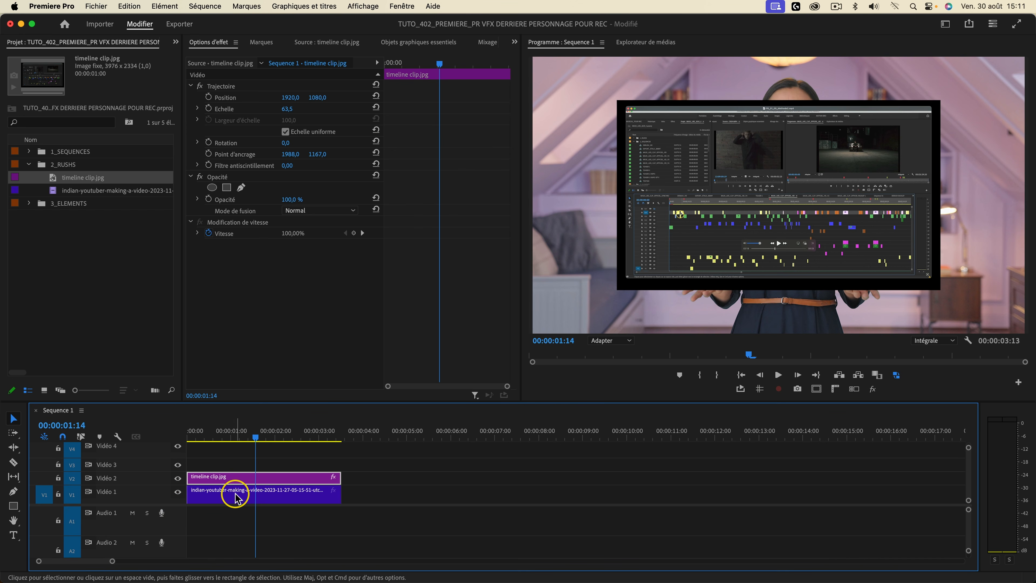
# - Duplicate the woman's footage from Video 1 onto Video 3, above timeline clip.jpg, and give the copy a green label
pyautogui.moveTo(238, 498); pyautogui.dragTo(288, 467)
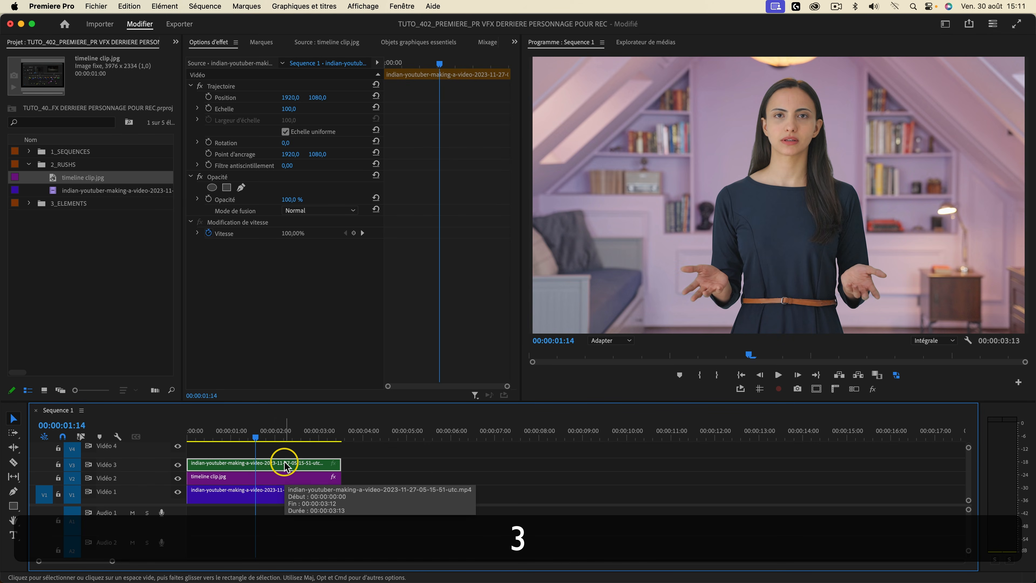
pyautogui.click(365, 478)
pyautogui.click(273, 467)
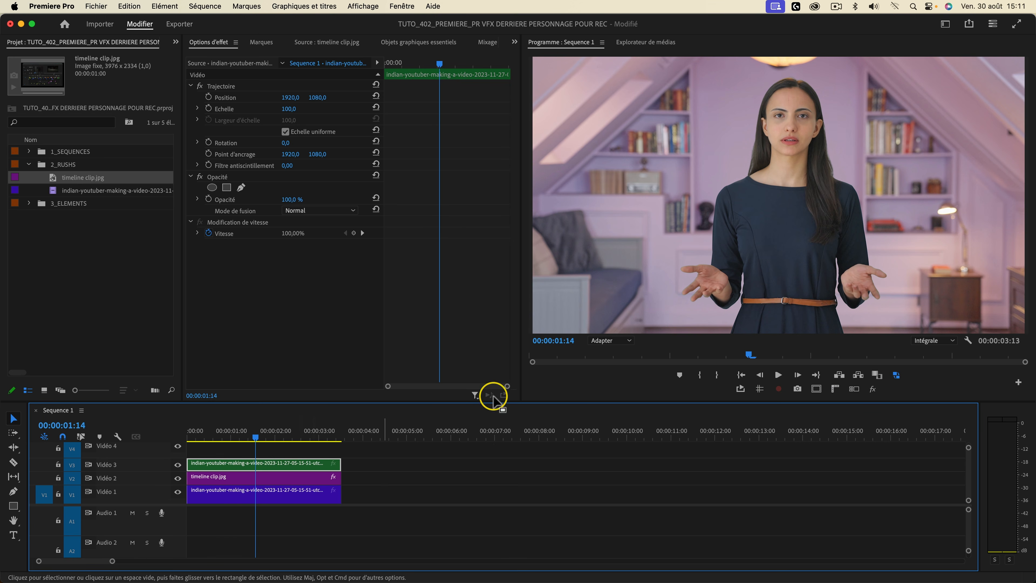
# - Move the playhead to 00:00:01:23 and check the duplicated footage by hiding and showing Video 3
pyautogui.moveTo(252, 432)
pyautogui.mouseDown()
pyautogui.moveTo(210, 431)
pyautogui.moveTo(270, 433)
pyautogui.mouseUp()
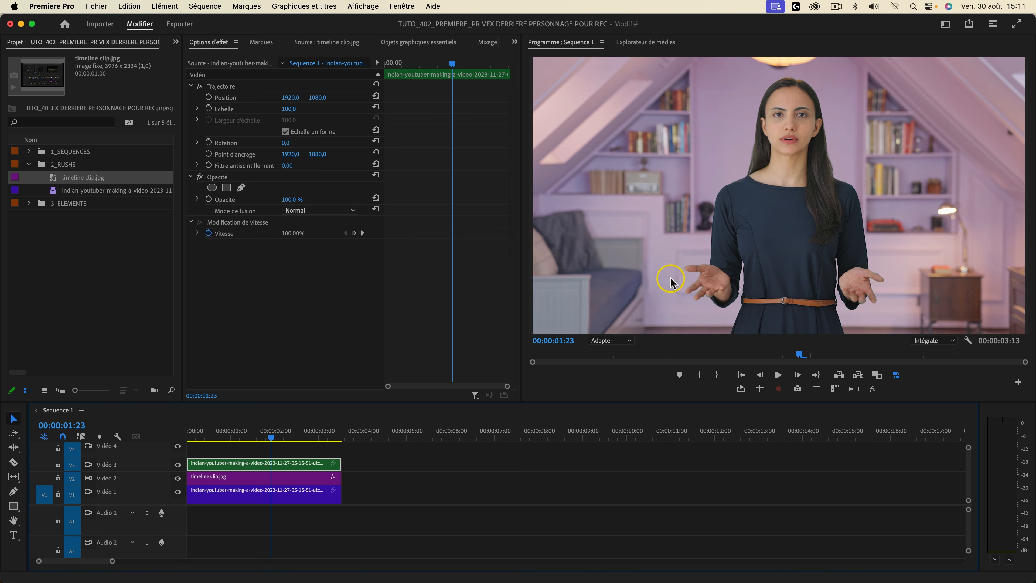
pyautogui.click(178, 465)
pyautogui.click(178, 465)
# - Replace the Video 3 clip with an After Effects composition and save the new project as Detourage youtubeuse.aep
pyautogui.rightClick(247, 467)
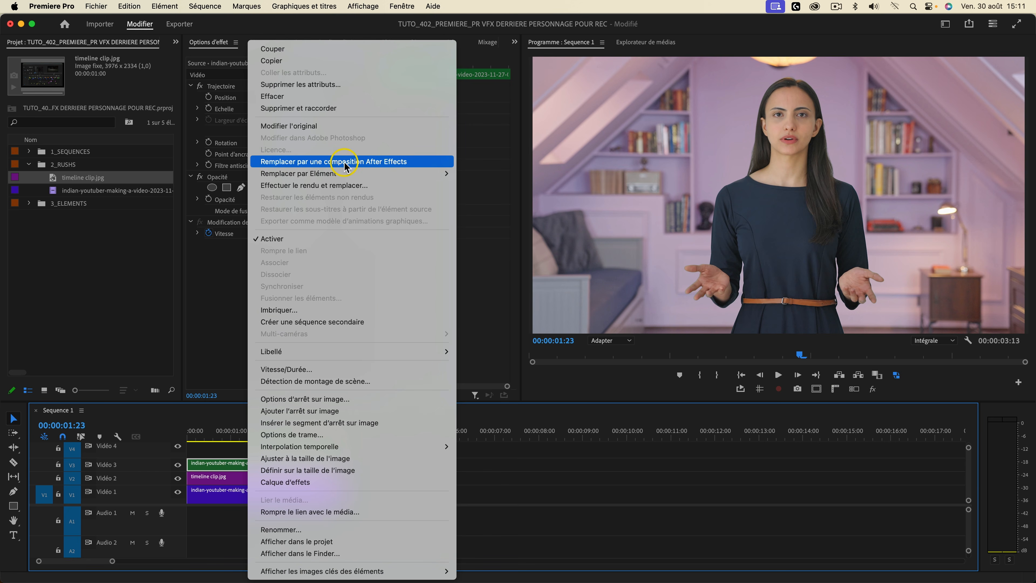
pyautogui.click(374, 163)
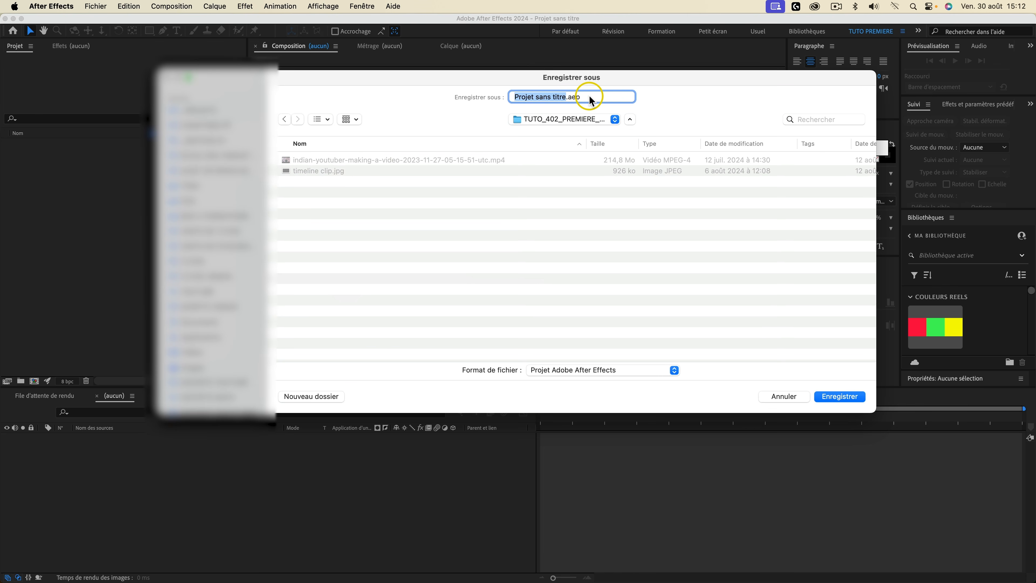
pyautogui.write('Detourage youtubeuse')
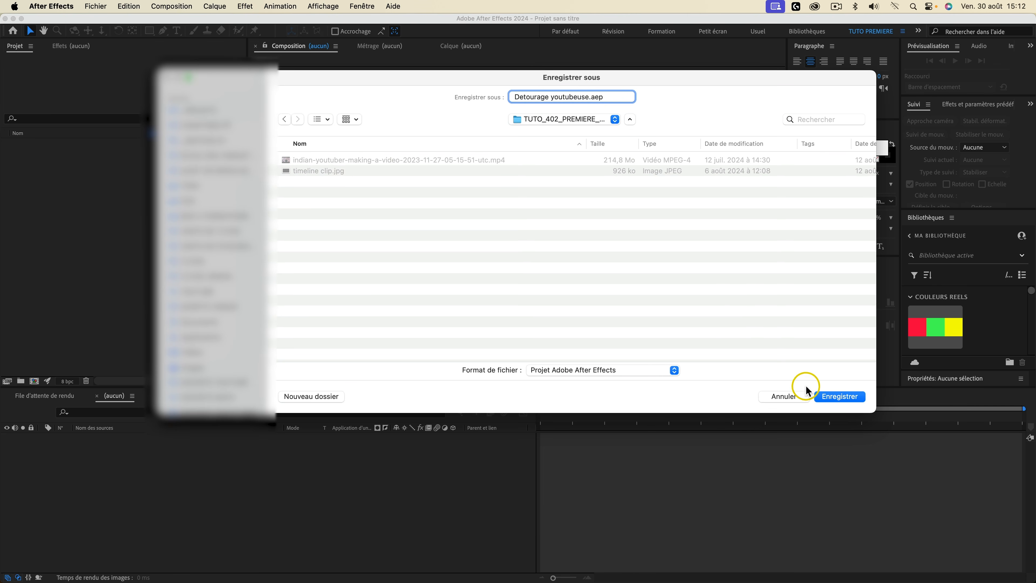
pyautogui.click(847, 397)
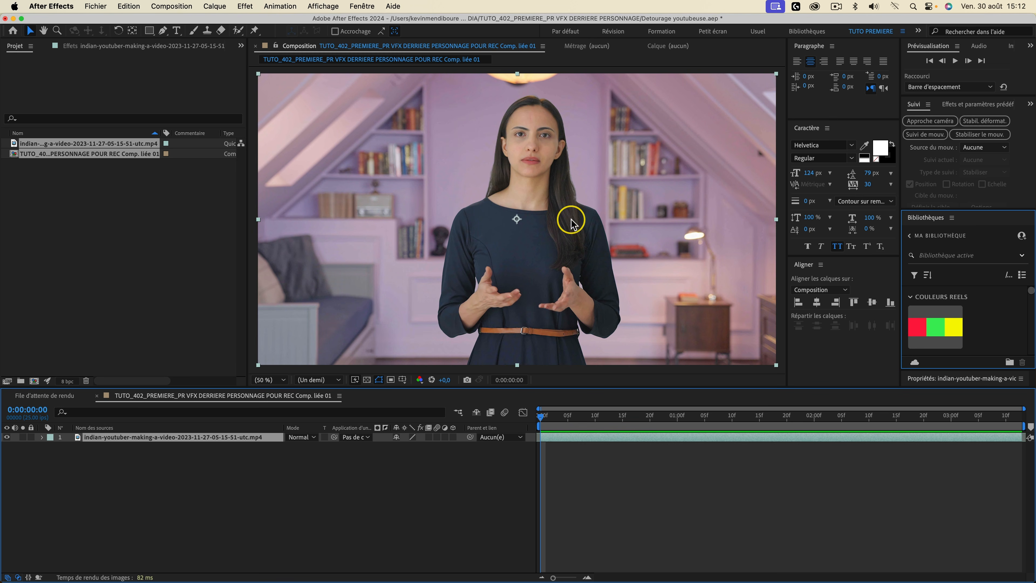
# - Open the footage layer in the Layer viewer at 0:00:00:00 and compare it with the Composition viewer
pyautogui.moveTo(550, 416)
pyautogui.mouseDown()
pyautogui.moveTo(962, 419)
pyautogui.moveTo(624, 430)
pyautogui.moveTo(879, 431)
pyautogui.moveTo(541, 428)
pyautogui.mouseUp()
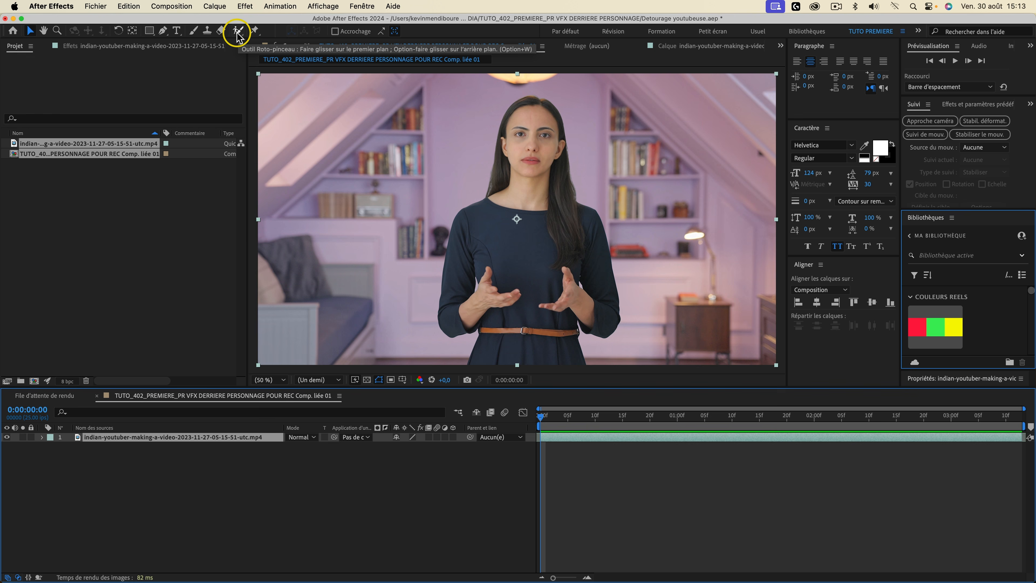
pyautogui.doubleClick(186, 438)
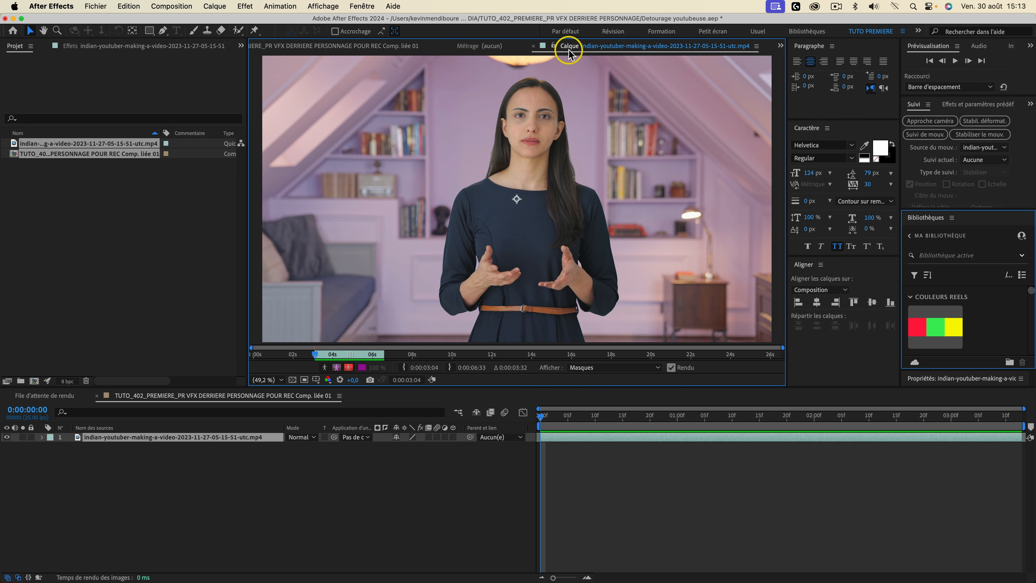
pyautogui.click(370, 44)
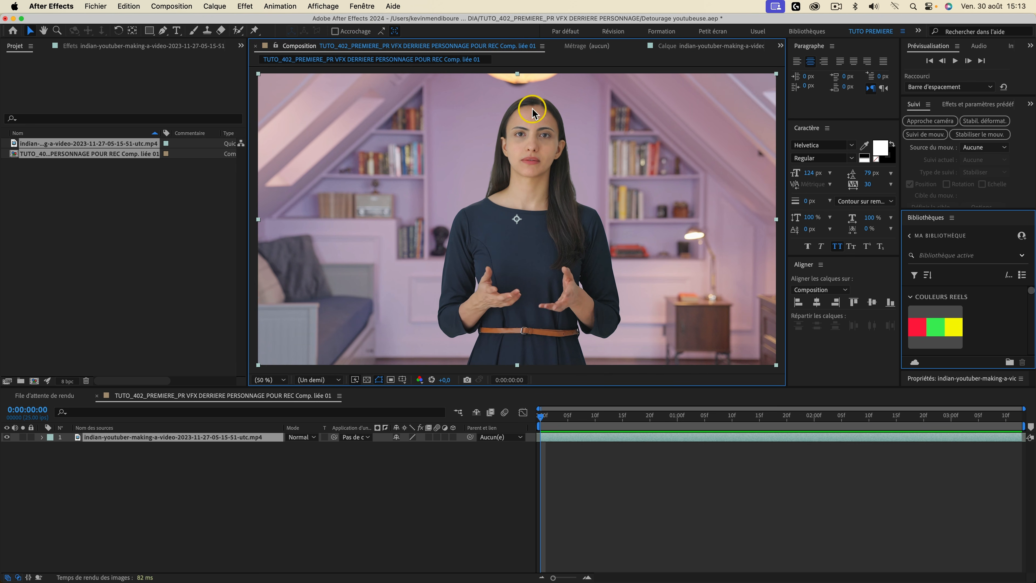
pyautogui.click(690, 45)
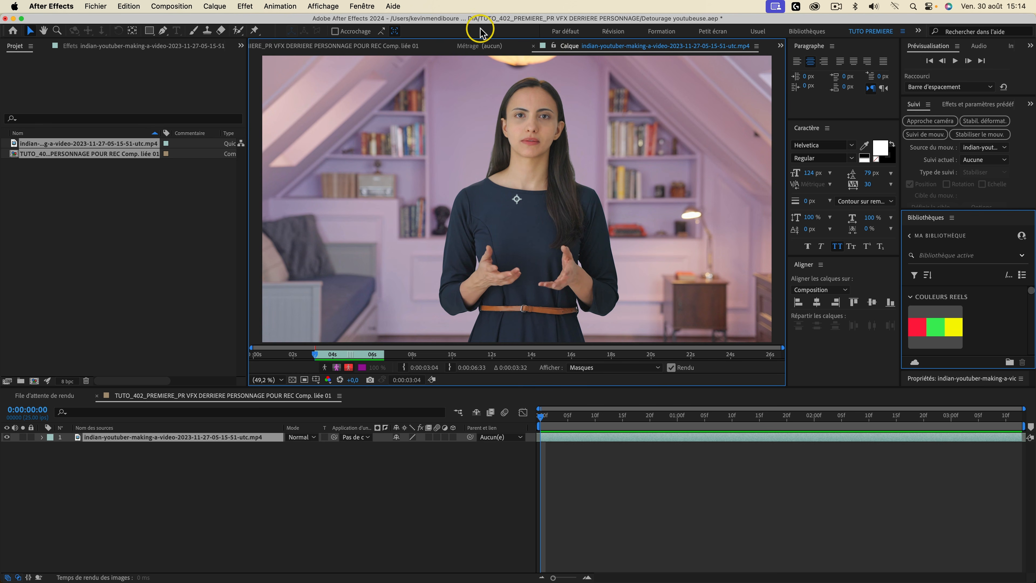
# - Activate the Roto Brush tool and adjust its brush size over the woman's face
pyautogui.click(241, 31)
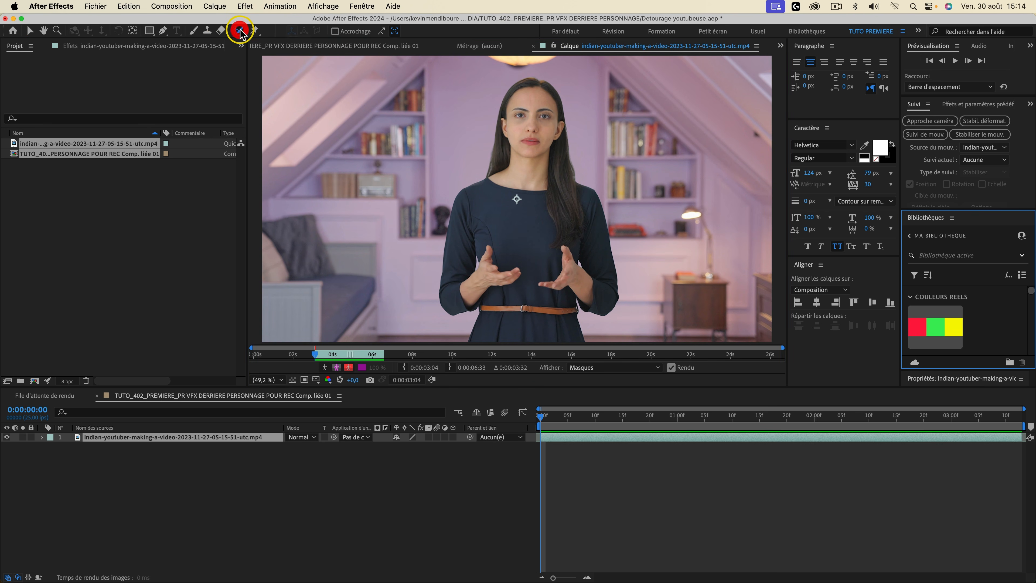
pyautogui.click(295, 31)
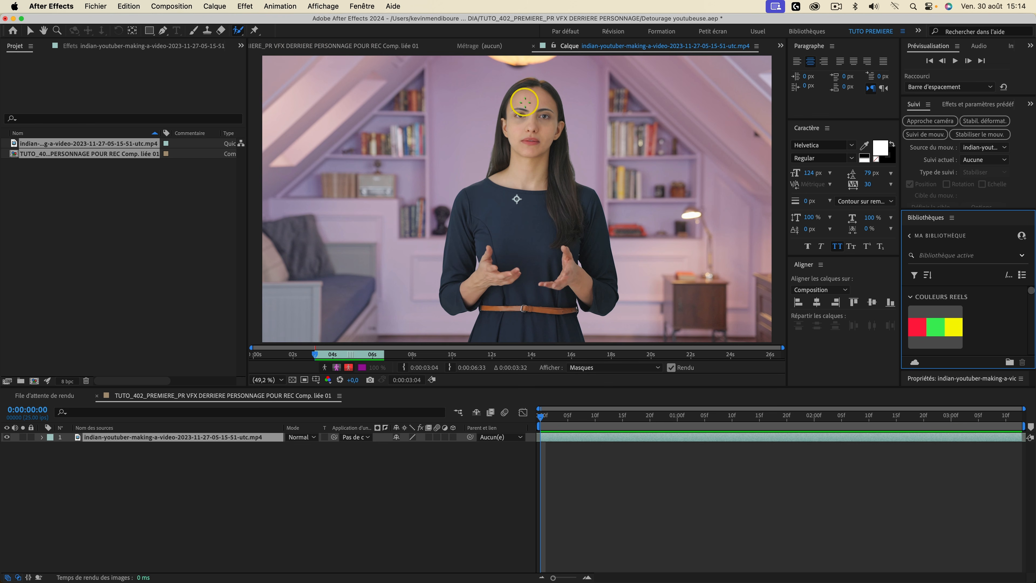
pyautogui.keyDown('alt'); pyautogui.scroll(4, 529, 102); pyautogui.keyUp('alt')
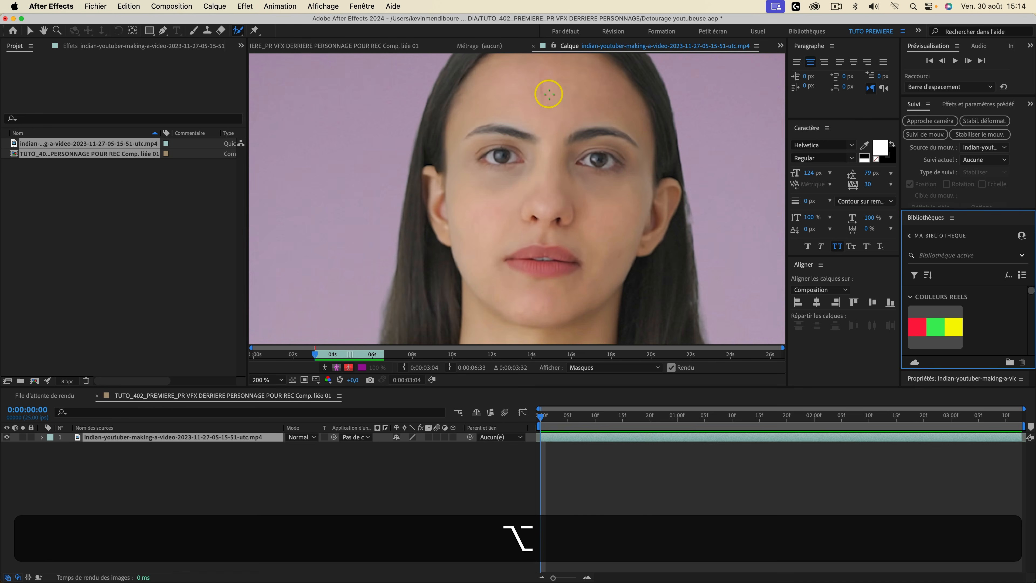
pyautogui.keyDown('alt'); pyautogui.scroll(-3, 549, 94); pyautogui.keyUp('alt')
pyautogui.hotkey('shift', '/')
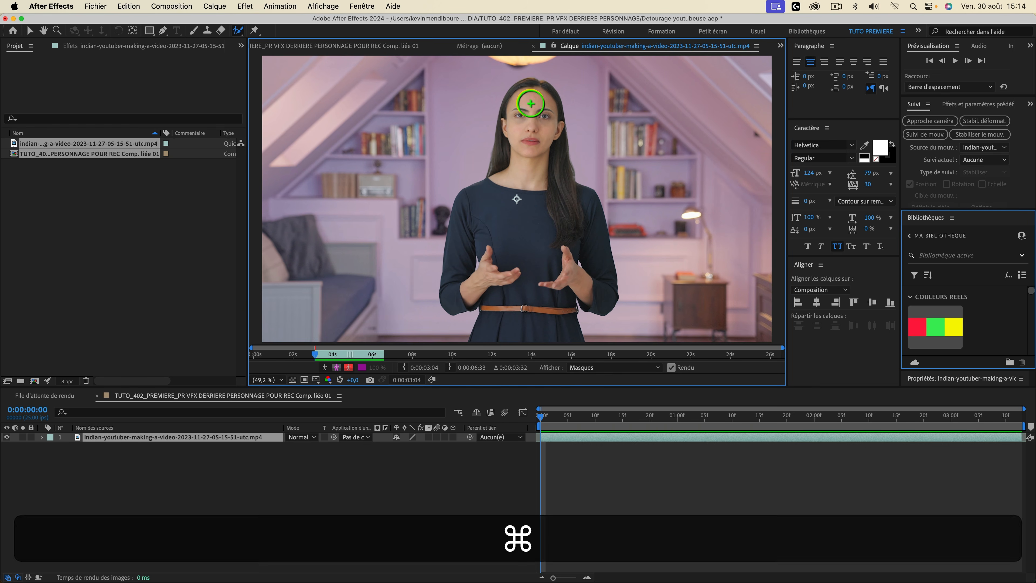
pyautogui.press('super')
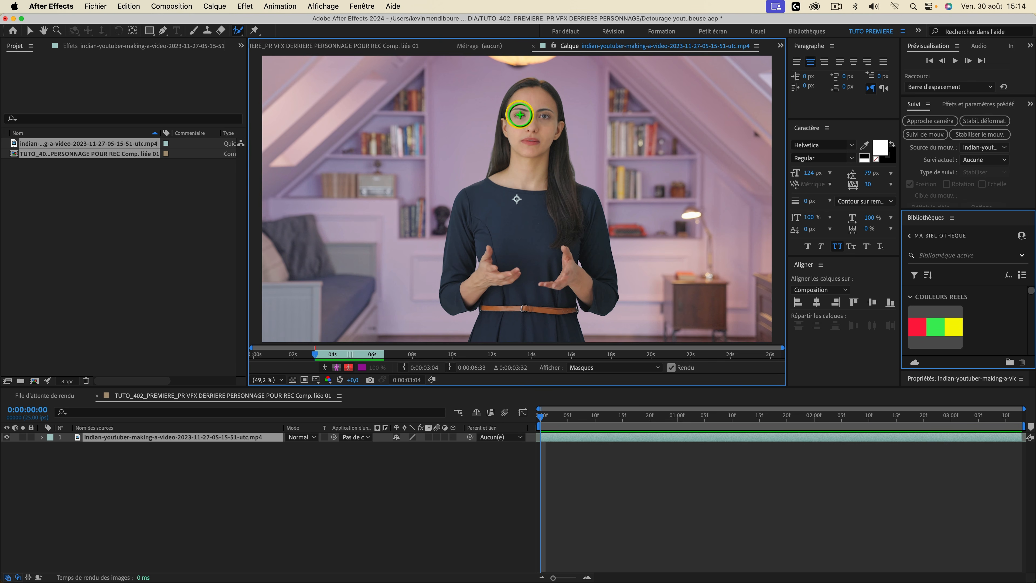
pyautogui.press('super')
# - Paint a Roto Brush foreground stroke through the woman's head, torso and arms to select her whole silhouette
pyautogui.moveTo(522, 104)
pyautogui.mouseDown()
pyautogui.moveTo(522, 154)
pyautogui.moveTo(468, 220)
pyautogui.moveTo(458, 274)
pyautogui.mouseUp()
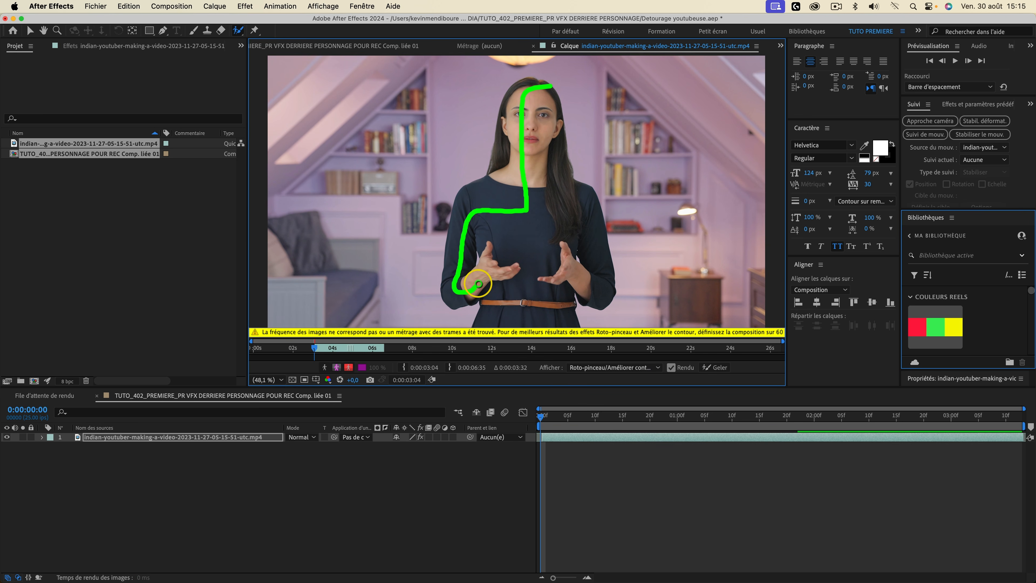
pyautogui.moveTo(498, 227)
pyautogui.mouseDown()
pyautogui.moveTo(521, 262)
pyautogui.moveTo(504, 316)
pyautogui.moveTo(539, 315)
pyautogui.moveTo(554, 270)
pyautogui.moveTo(591, 289)
pyautogui.moveTo(591, 224)
pyautogui.moveTo(560, 216)
pyautogui.moveTo(544, 187)
pyautogui.moveTo(548, 95)
pyautogui.mouseUp()
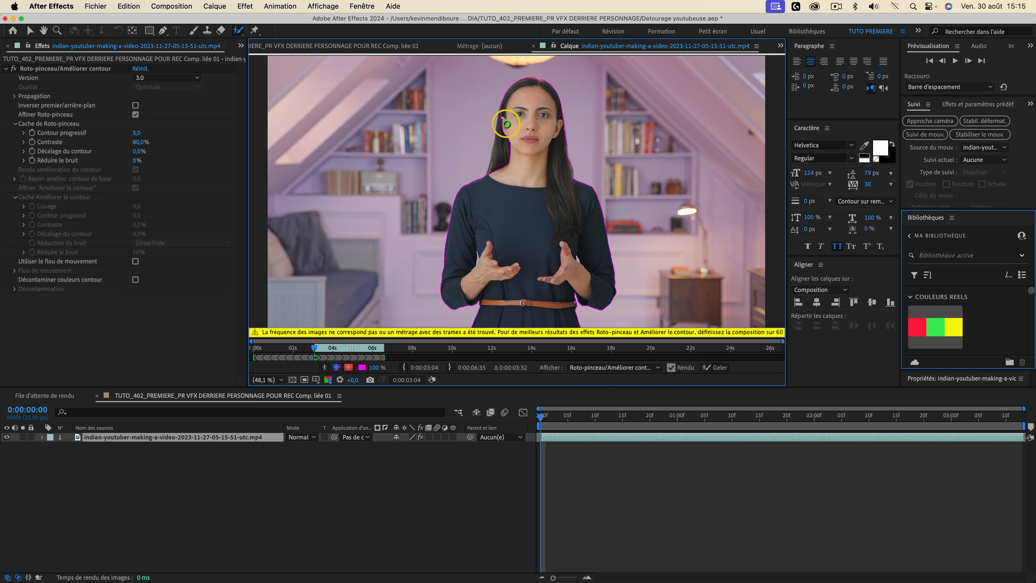
pyautogui.moveTo(498, 170); pyautogui.dragTo(498, 171)
# - Reduce the Roto Brush size and subtract the narrow background gap between the woman's right sleeve and raised hand from the selection
pyautogui.press('alt')
pyautogui.scroll(5, 477, 269)
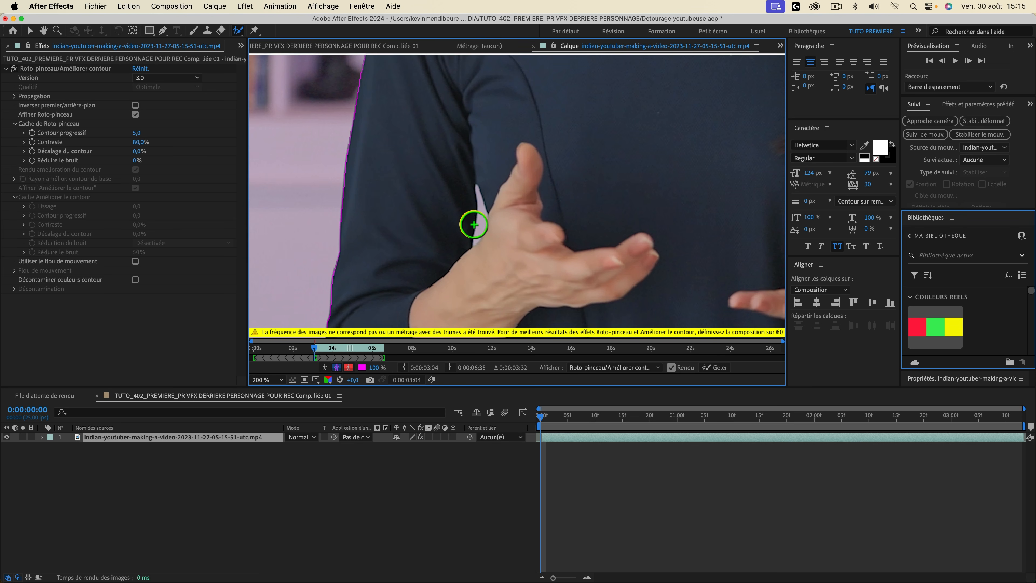
pyautogui.press('alt')
pyautogui.scroll(2, 473, 224)
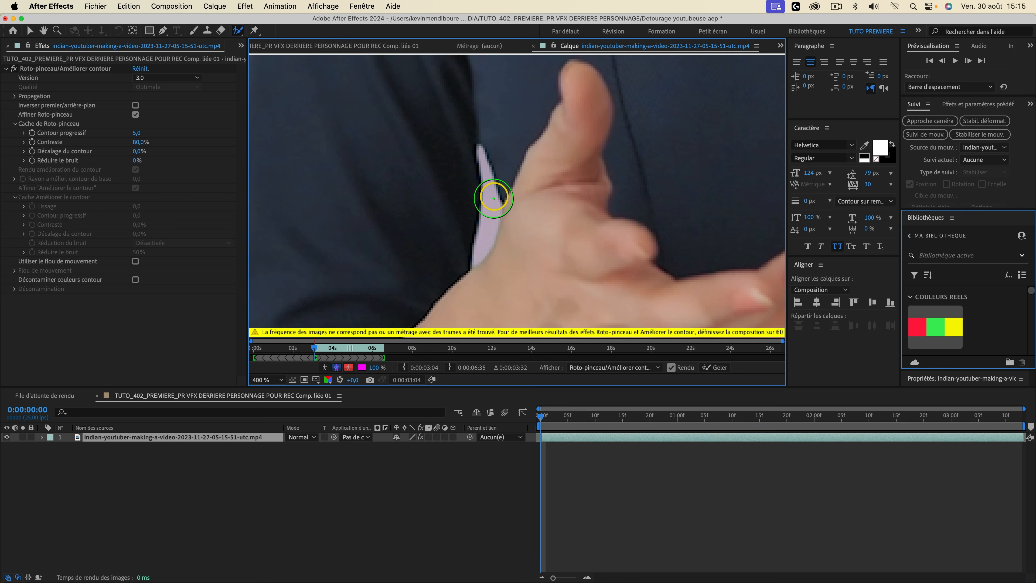
pyautogui.press('super')
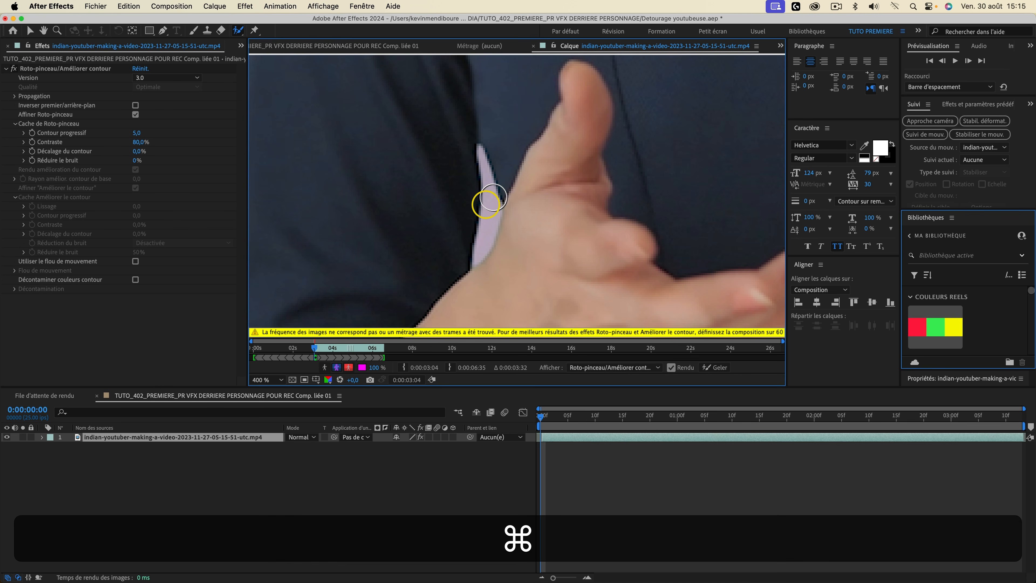
pyautogui.press('alt')
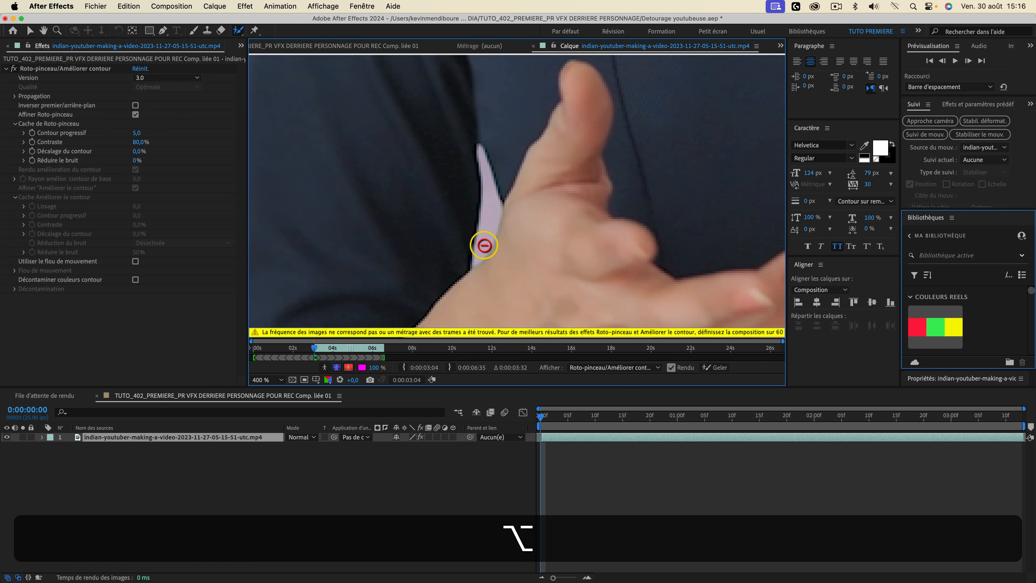
pyautogui.moveTo(490, 224); pyautogui.dragTo(481, 159)
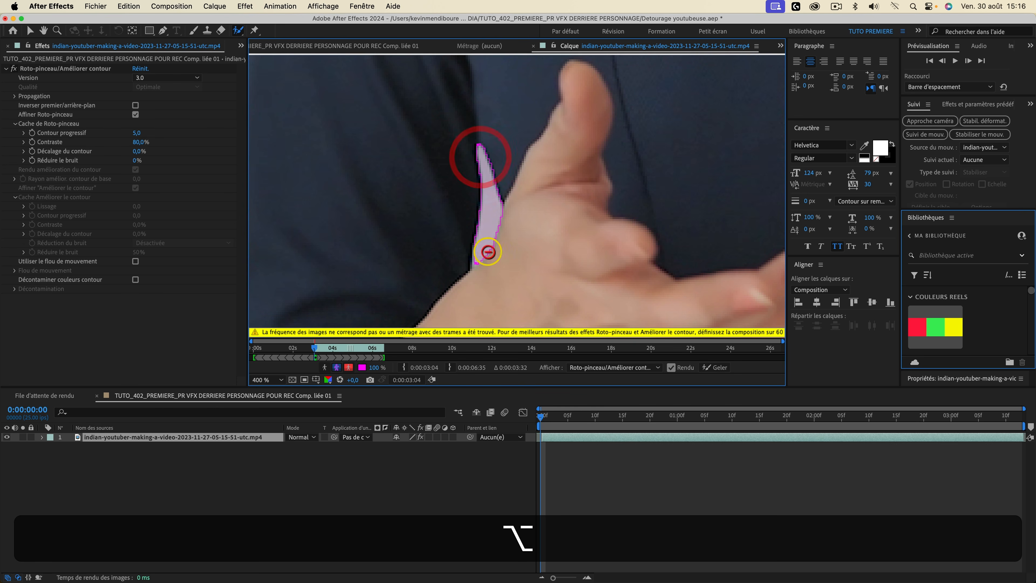
# - Inspect the Roto Brush boundary closely around both raised hands and sleeves for remaining background gaps
pyautogui.press(',')
pyautogui.press(',')
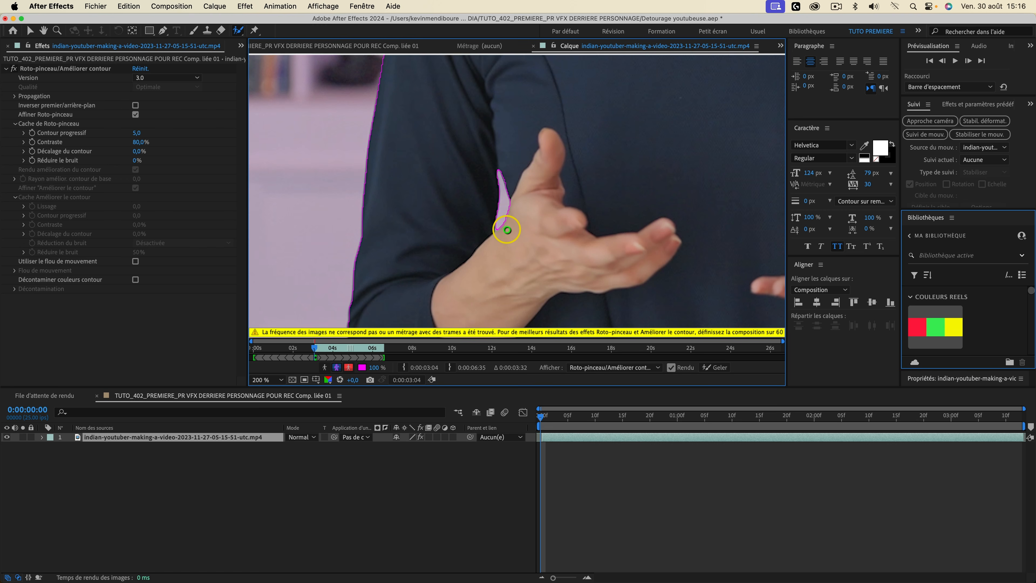
pyautogui.scroll(-3, 604, 204)
pyautogui.press('alt')
pyautogui.scroll(3, 616, 202)
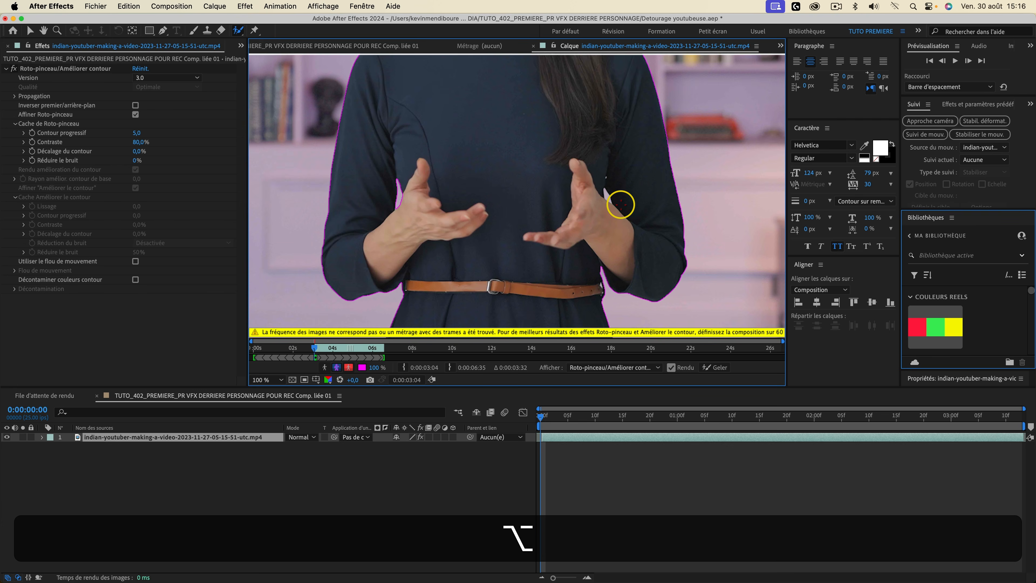
pyautogui.scroll(2, 600, 201)
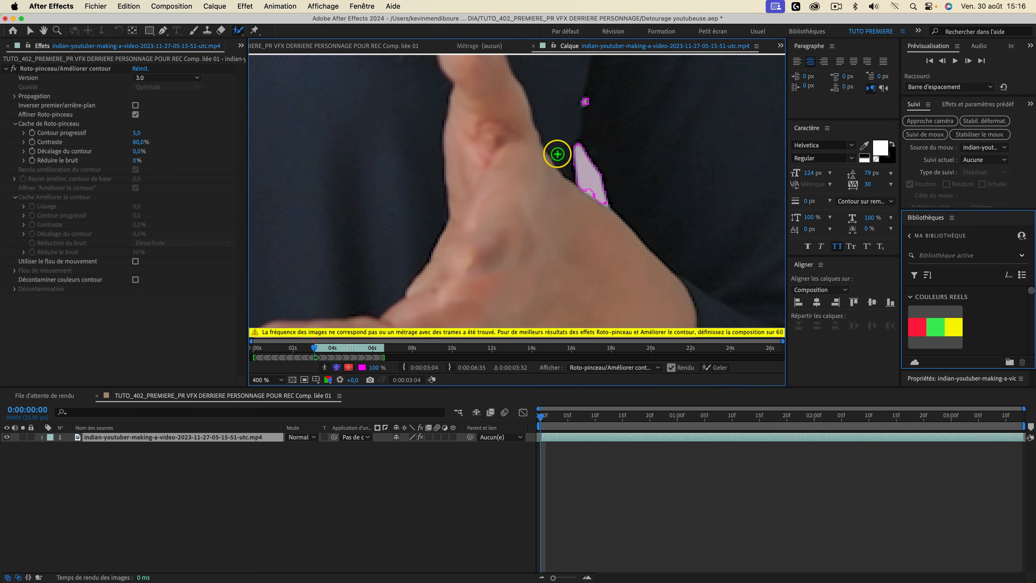
pyautogui.scroll(-2, 557, 154)
pyautogui.scroll(-4, 409, 153)
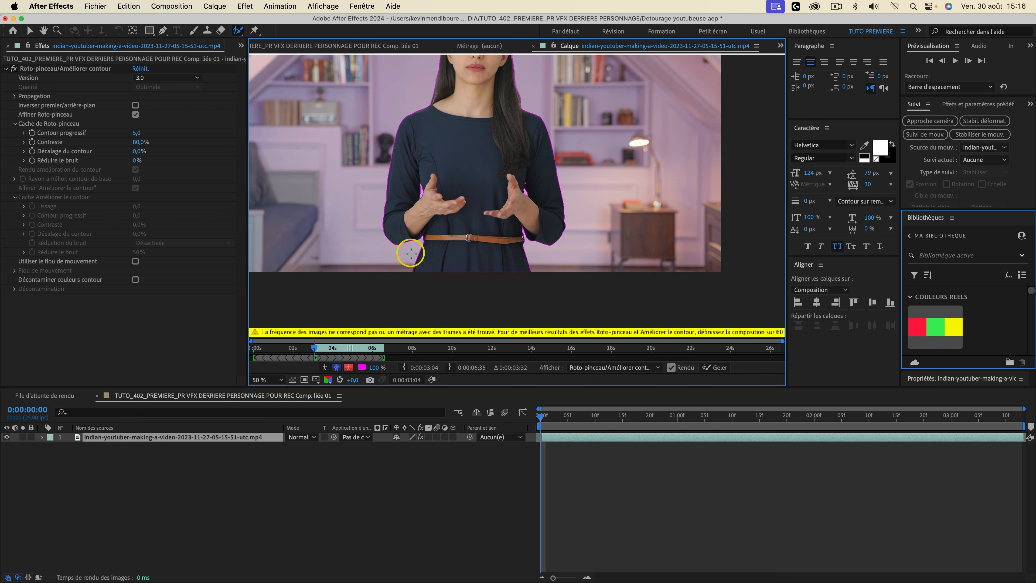
# - Compare the woman's cutout as an alpha matte, with the alpha overlay, and isolated on black
pyautogui.click(325, 368)
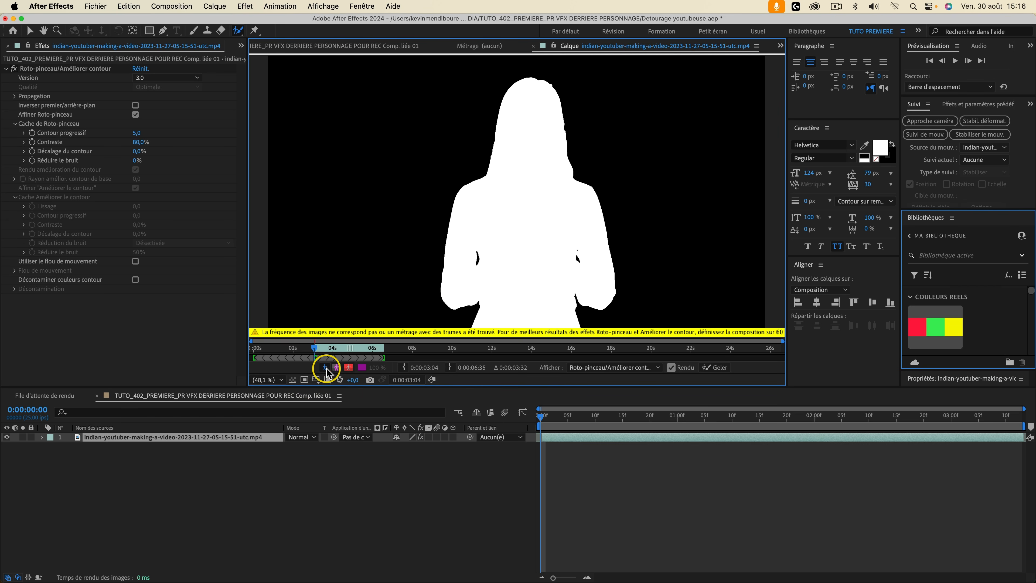
pyautogui.click(325, 368)
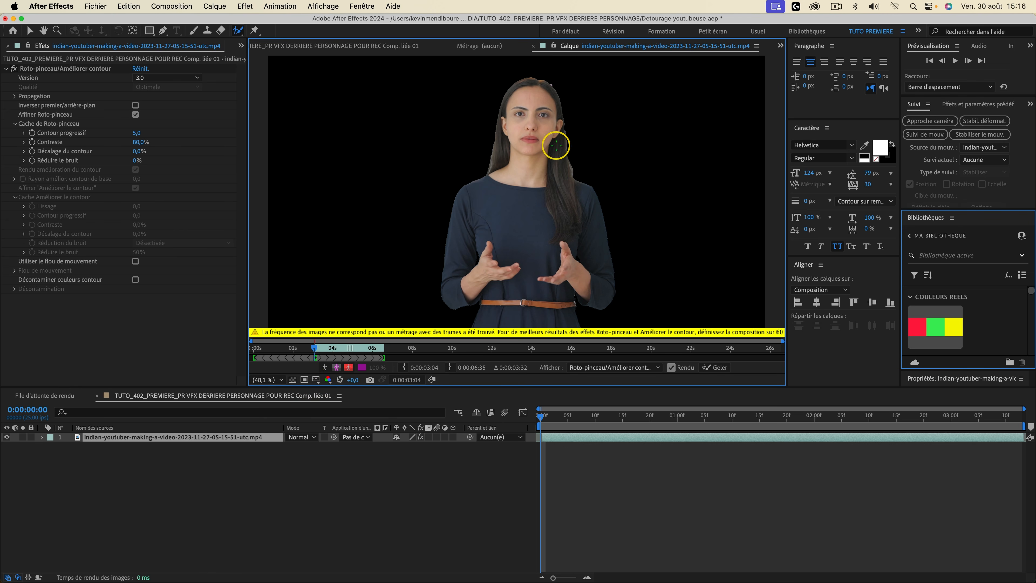
pyautogui.click(348, 368)
pyautogui.click(362, 367)
pyautogui.press('Escape')
pyautogui.click(336, 367)
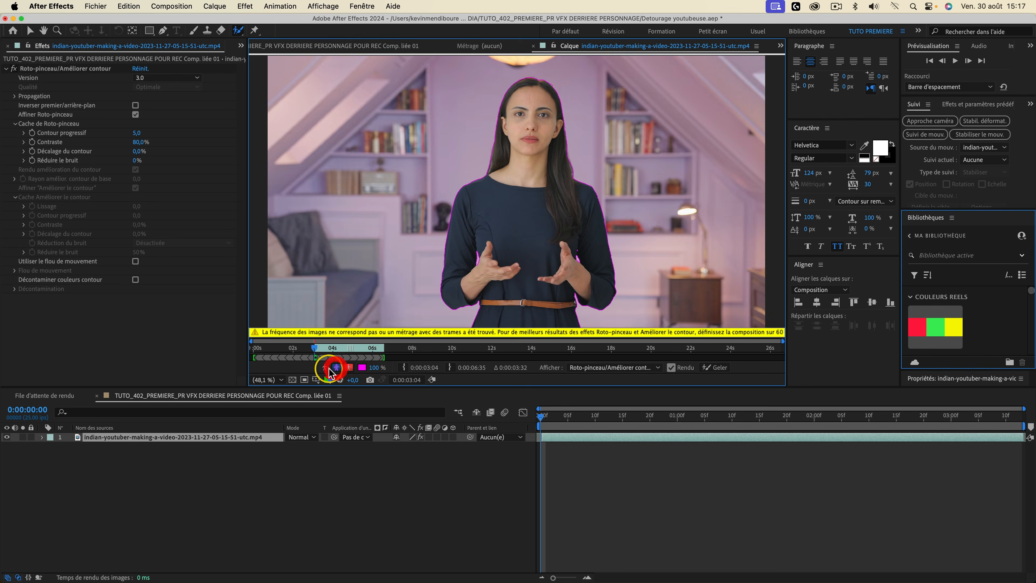
pyautogui.click(325, 368)
pyautogui.click(325, 368)
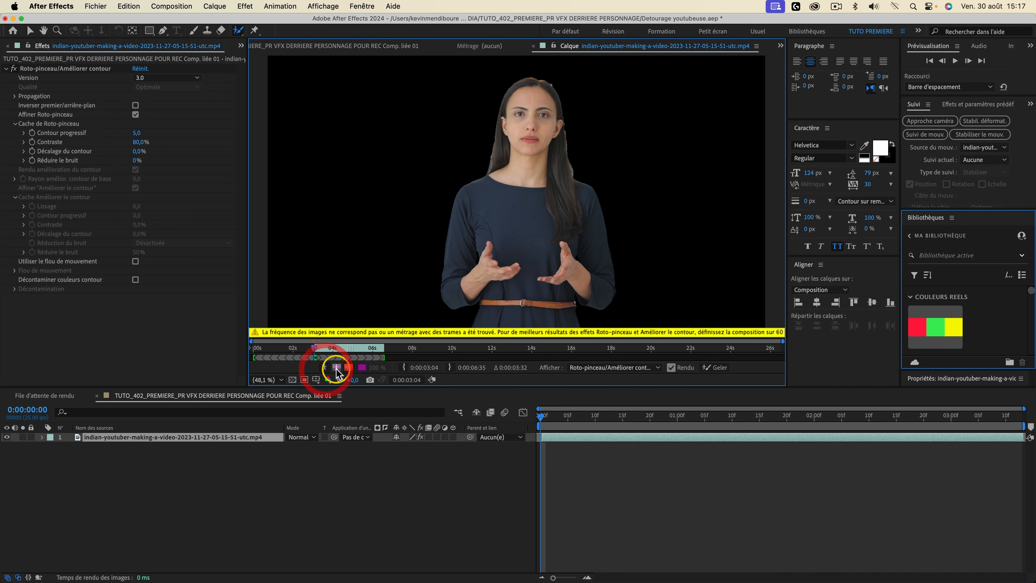
pyautogui.scroll(3, 594, 132)
pyautogui.scroll(-2, 595, 134)
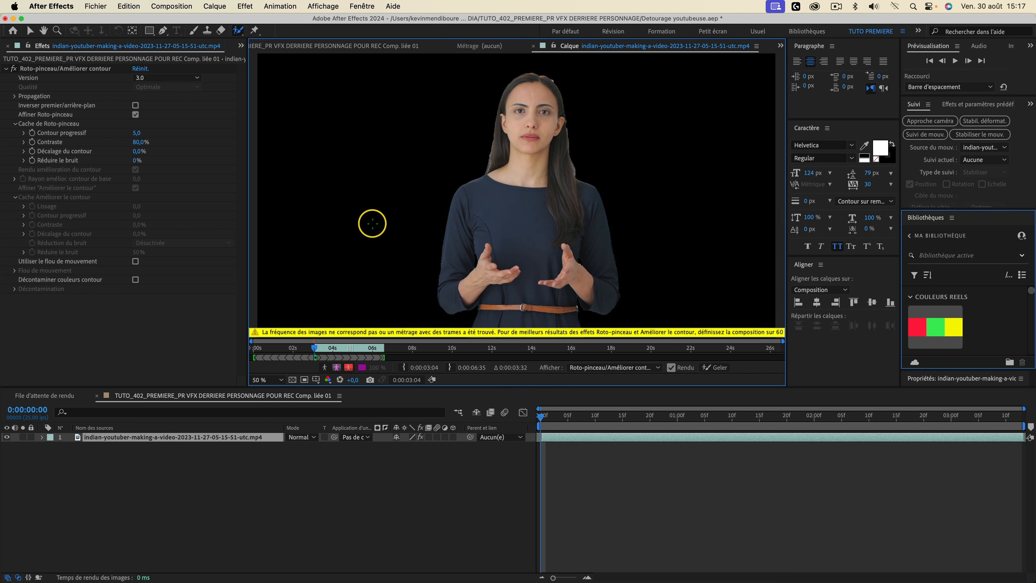
# - Paint a Refine Edge stroke along the woman's hair outline, from one shoulder over her head to the other
pyautogui.click(237, 30)
pyautogui.click(305, 45)
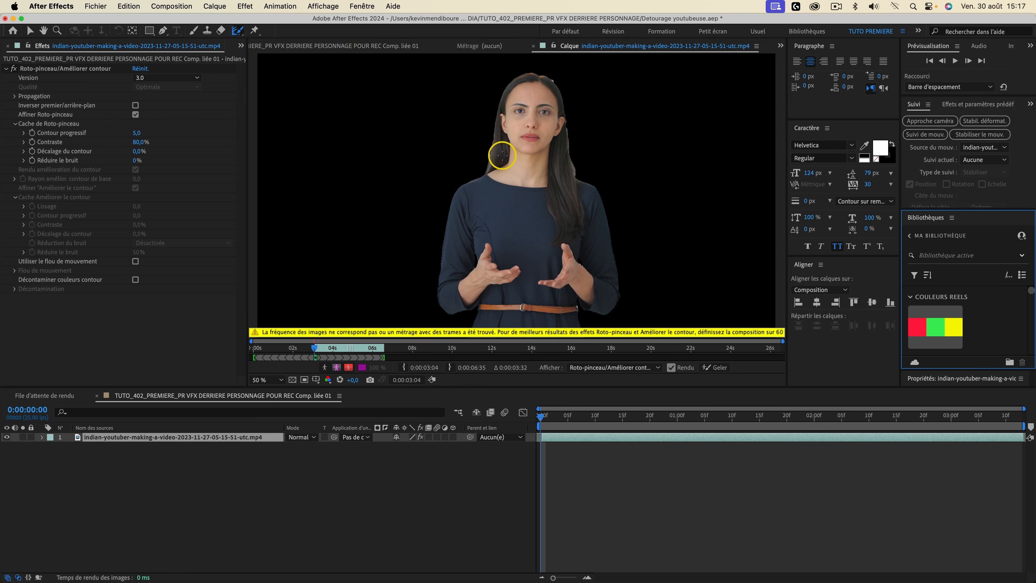
pyautogui.press('super')
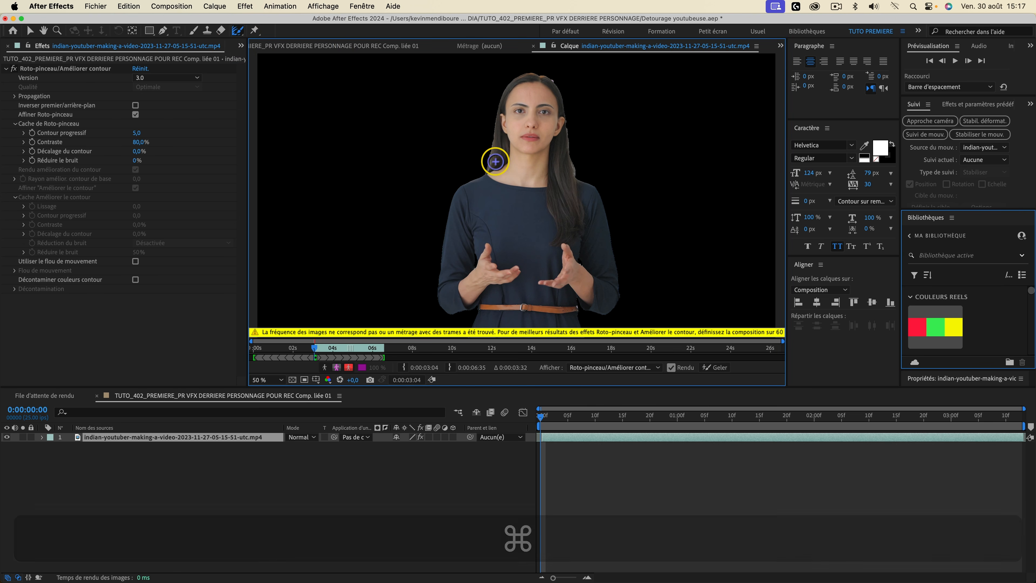
pyautogui.moveTo(483, 170)
pyautogui.mouseDown()
pyautogui.moveTo(500, 87)
pyautogui.moveTo(527, 70)
pyautogui.moveTo(557, 80)
pyautogui.moveTo(574, 166)
pyautogui.moveTo(595, 182)
pyautogui.mouseUp()
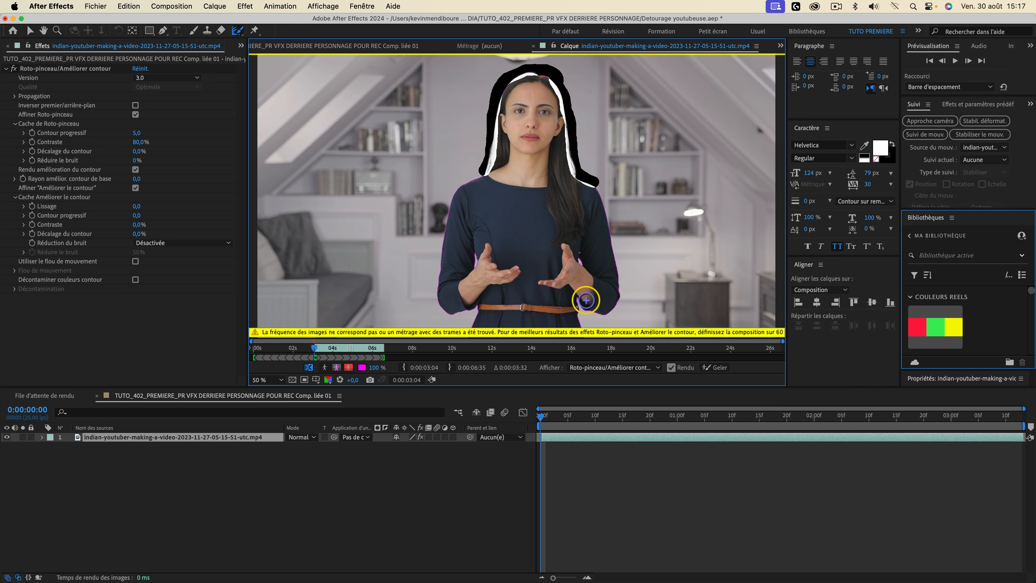
# - Examine the refined hair edge around the woman's head against a black background
pyautogui.click(325, 367)
pyautogui.click(324, 367)
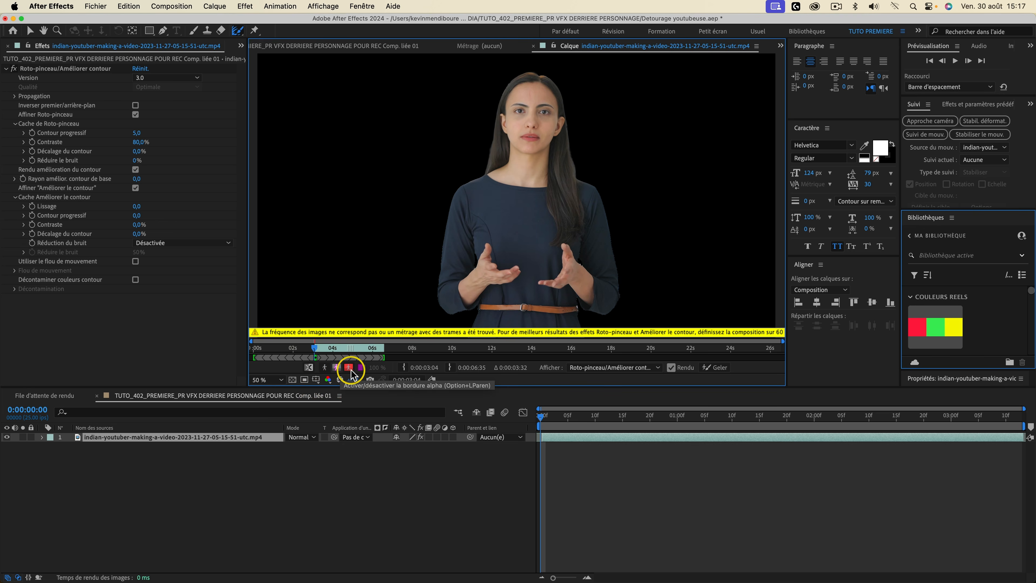
pyautogui.scroll(5, 518, 83)
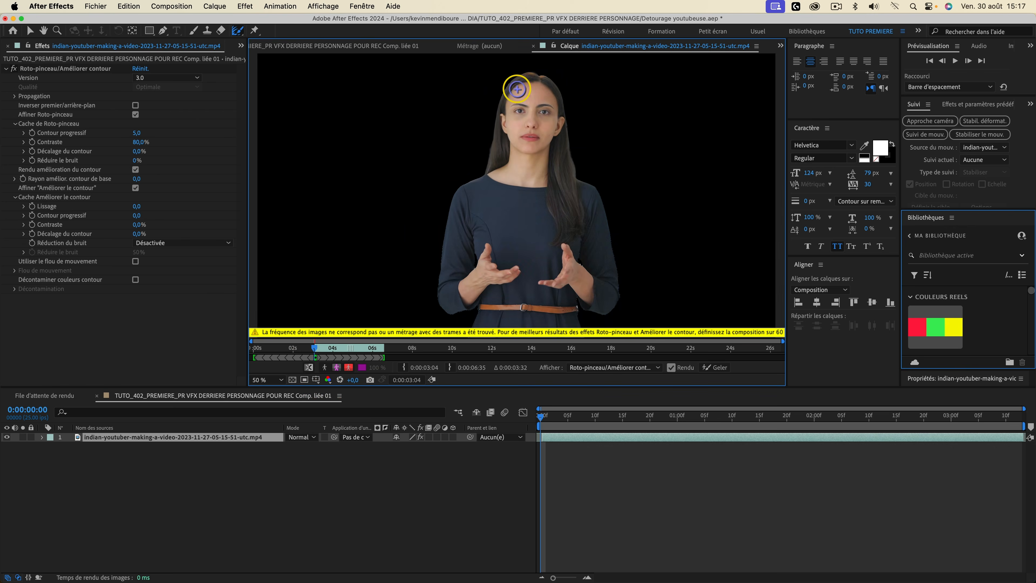
pyautogui.scroll(1, 505, 98)
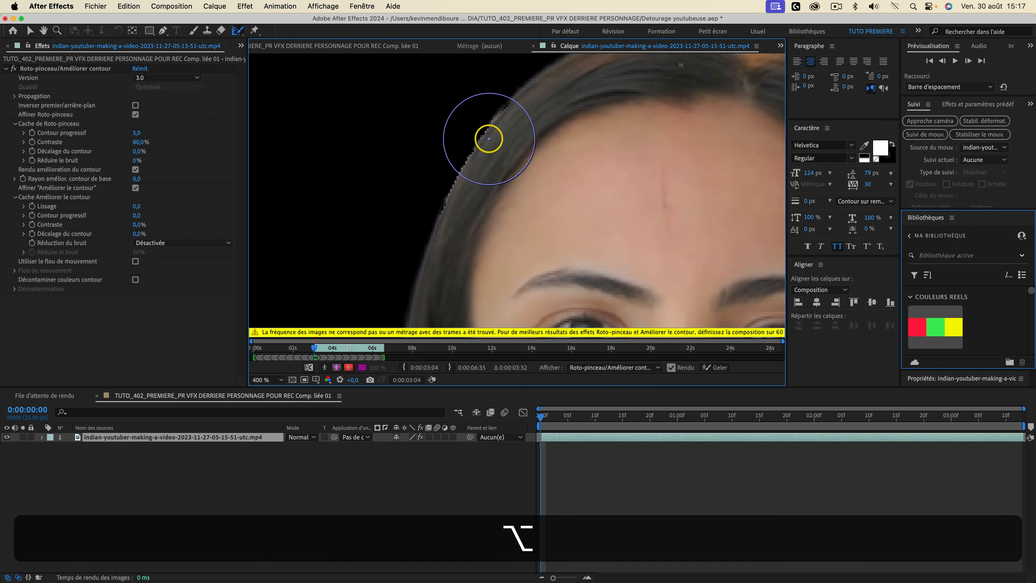
pyautogui.scroll(-1, 481, 141)
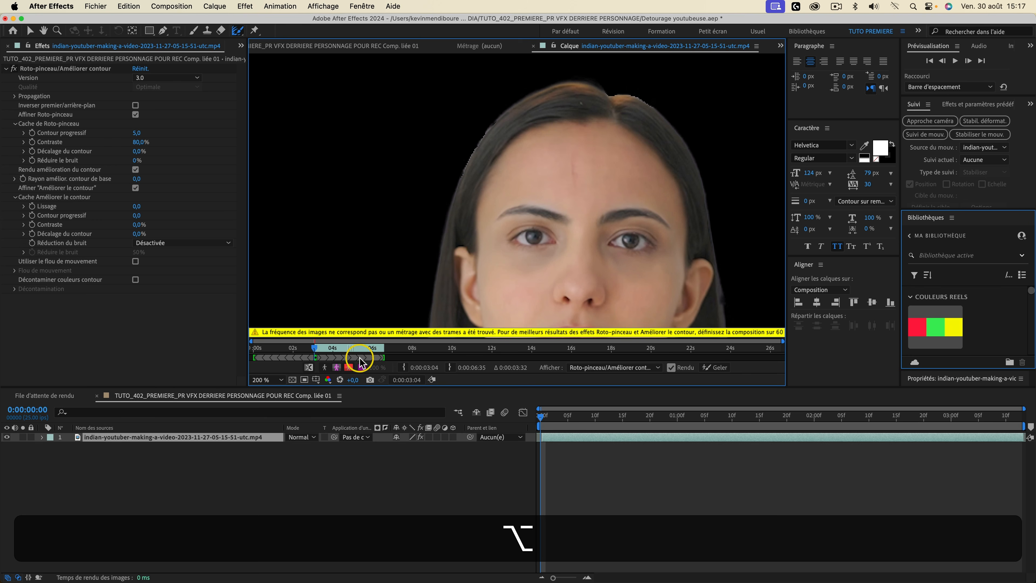
# - Display the full-frame cutout on black and play a preview of the Roto Brush span
pyautogui.click(337, 368)
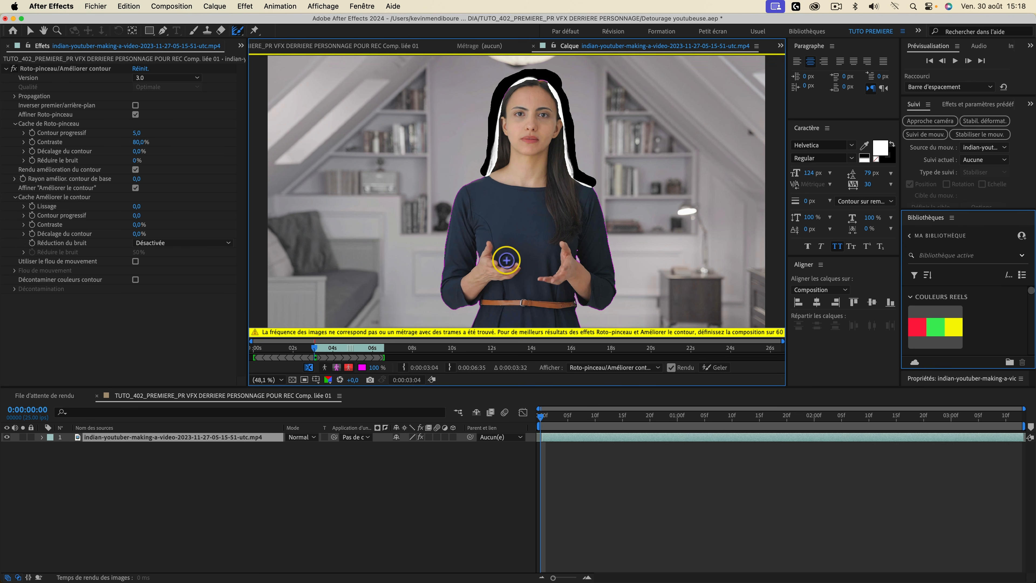
pyautogui.click(324, 367)
pyautogui.click(324, 368)
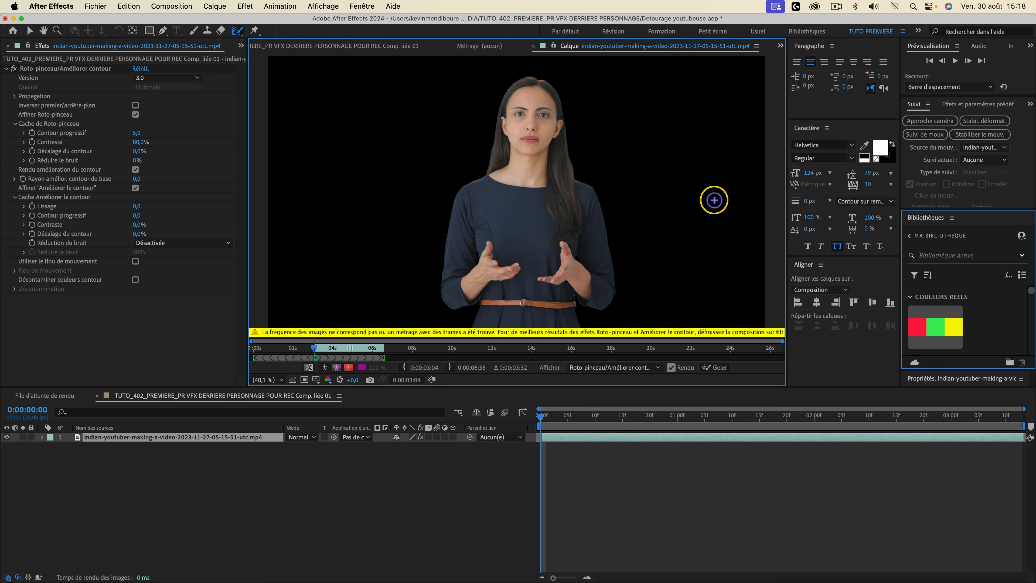
pyautogui.press('space')
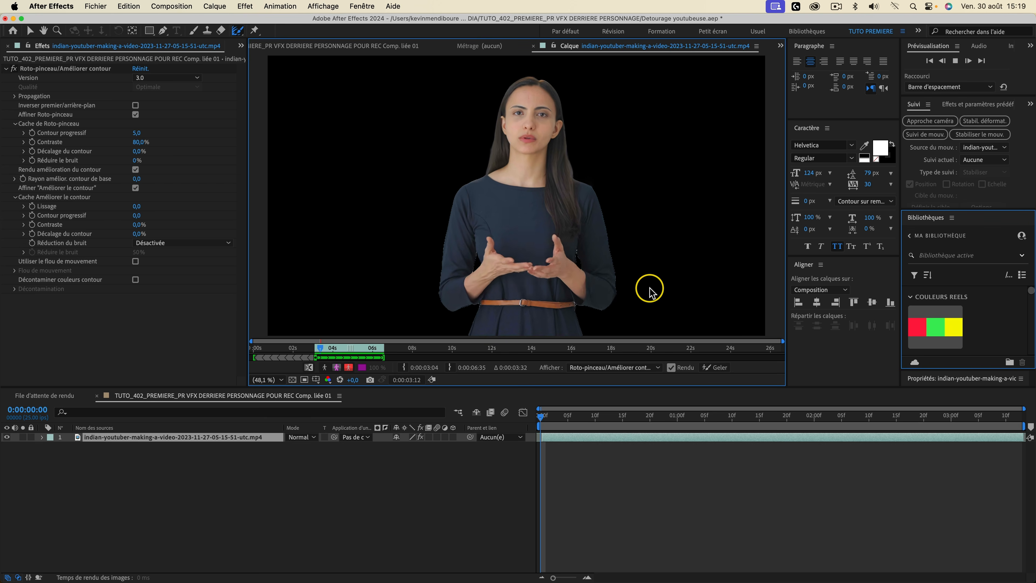
# - At 0:00:01:13, set the Roto Brush matte's Réduire le bruit to 39% and Décalage du contour to -57.7%
pyautogui.click(748, 415)
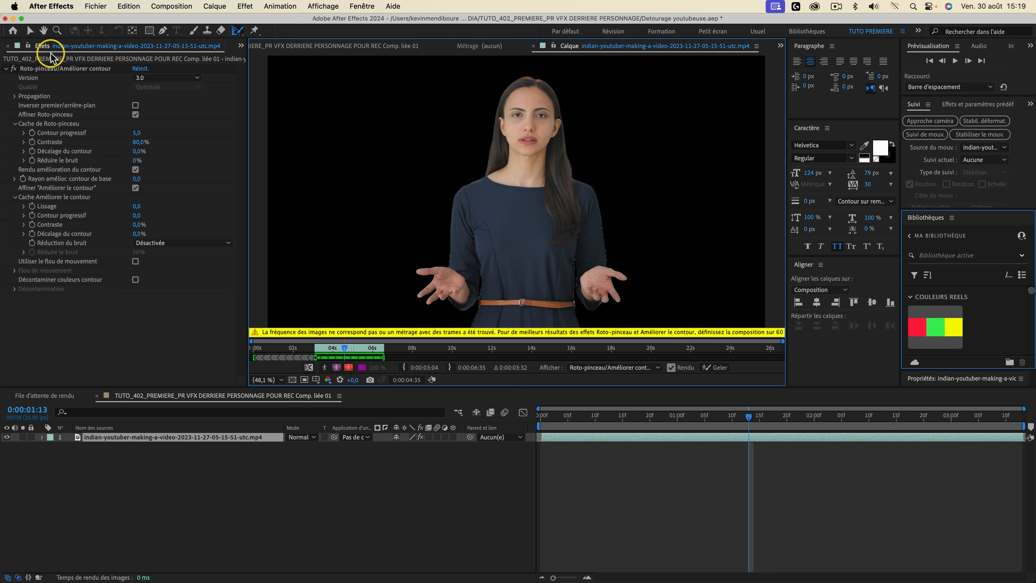
pyautogui.click(121, 77)
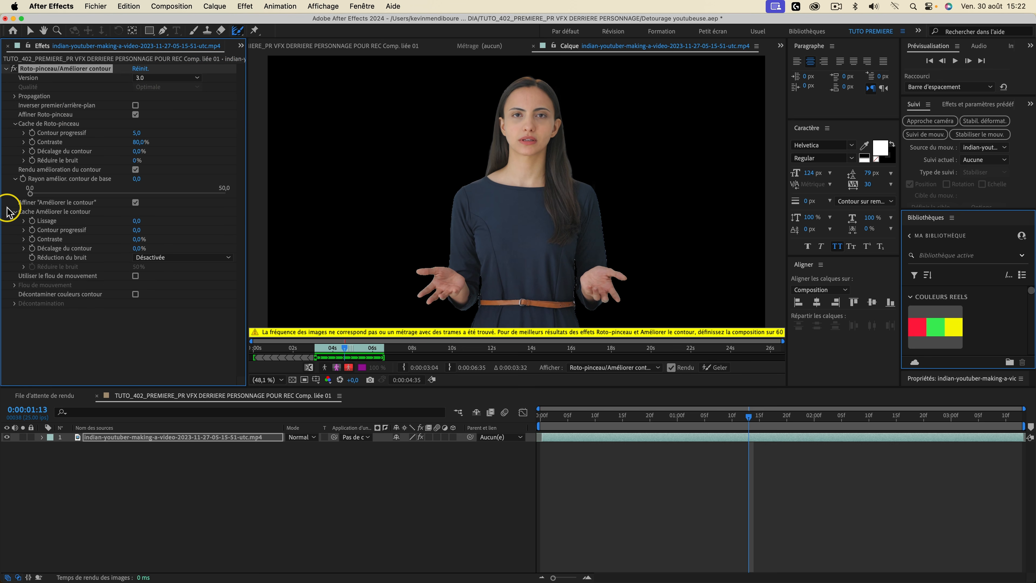
pyautogui.moveTo(134, 162); pyautogui.dragTo(152, 159)
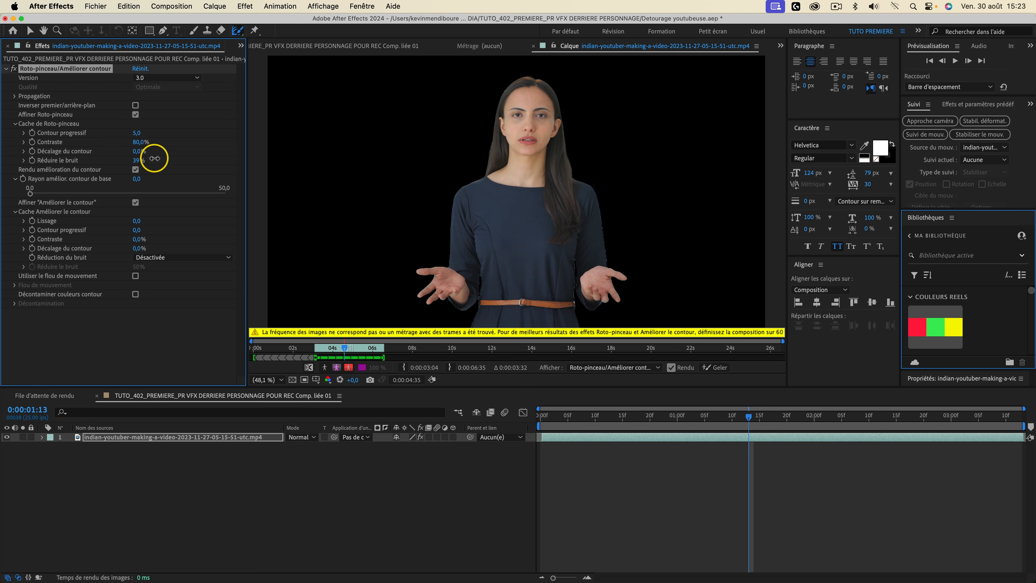
pyautogui.click(24, 151)
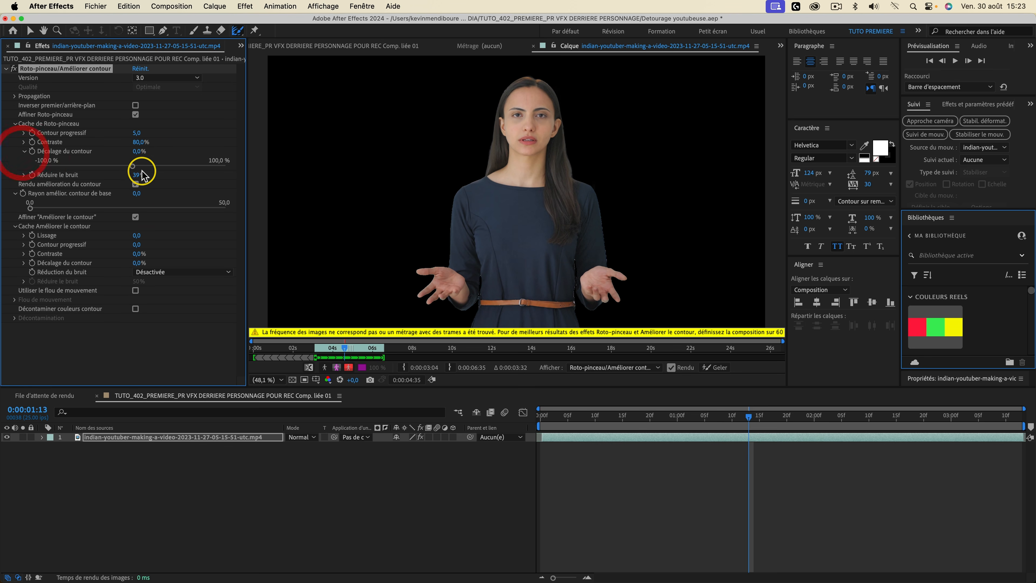
pyautogui.moveTo(129, 166); pyautogui.dragTo(89, 167)
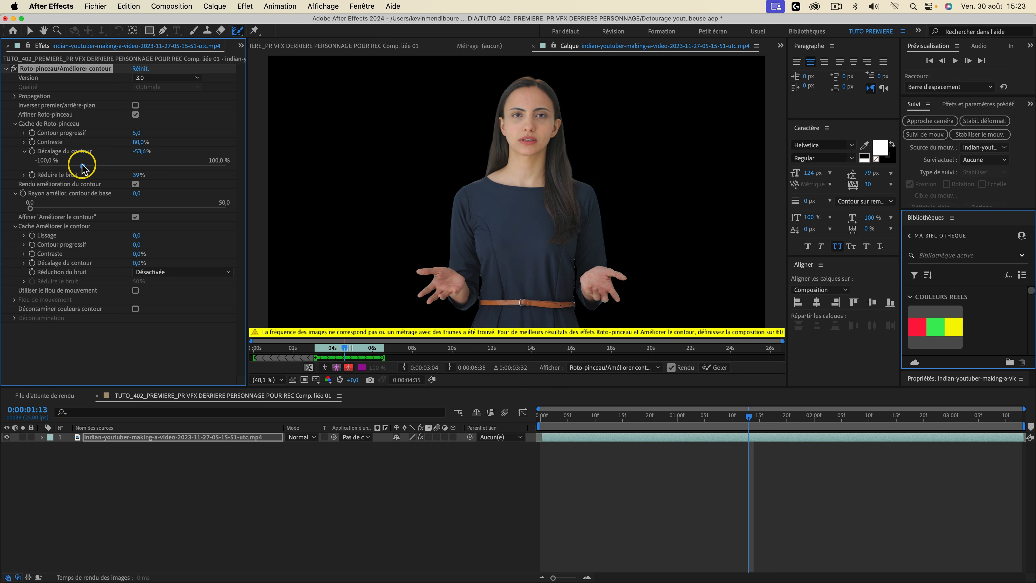
pyautogui.moveTo(76, 166); pyautogui.dragTo(79, 167)
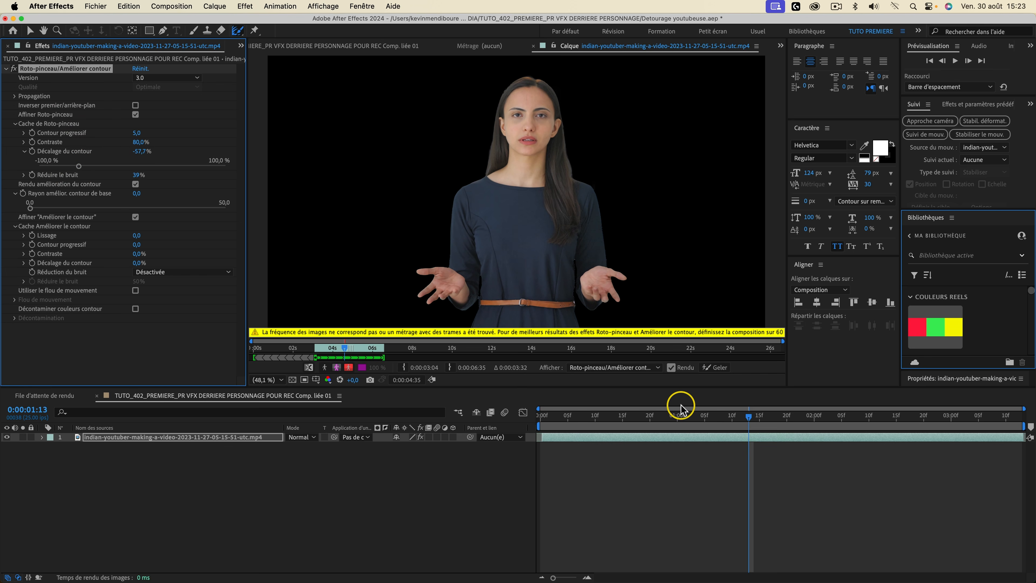
# - Scrub through the whole composition to check the adjusted cutout at different frames
pyautogui.moveTo(750, 416); pyautogui.dragTo(579, 416)
pyautogui.click(633, 416)
pyautogui.click(795, 416)
pyautogui.click(907, 416)
pyautogui.click(969, 416)
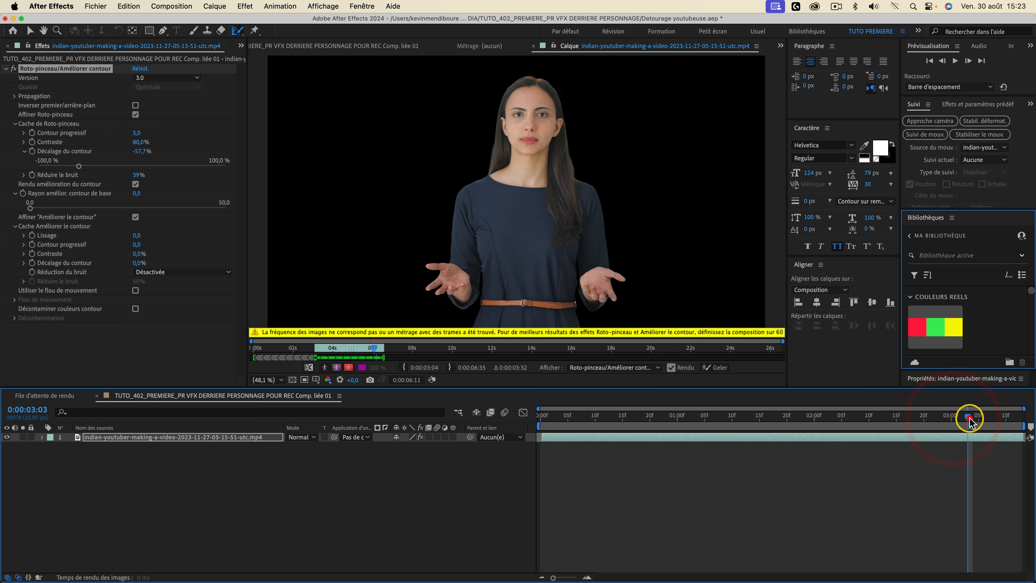
pyautogui.click(988, 416)
pyautogui.click(543, 417)
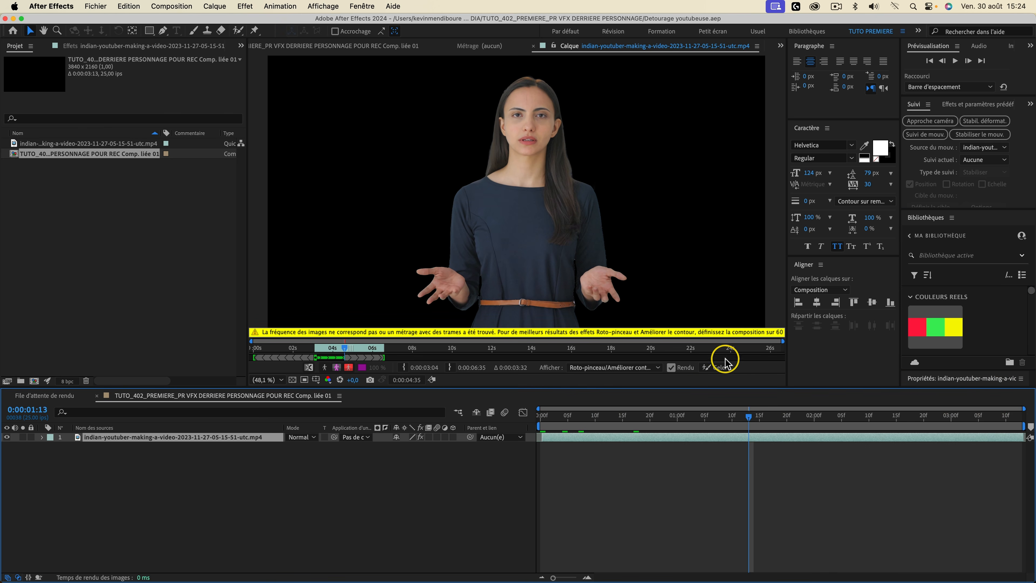
# - Freeze the Roto Brush and Refine Edge result over the layer's span
pyautogui.click(719, 367)
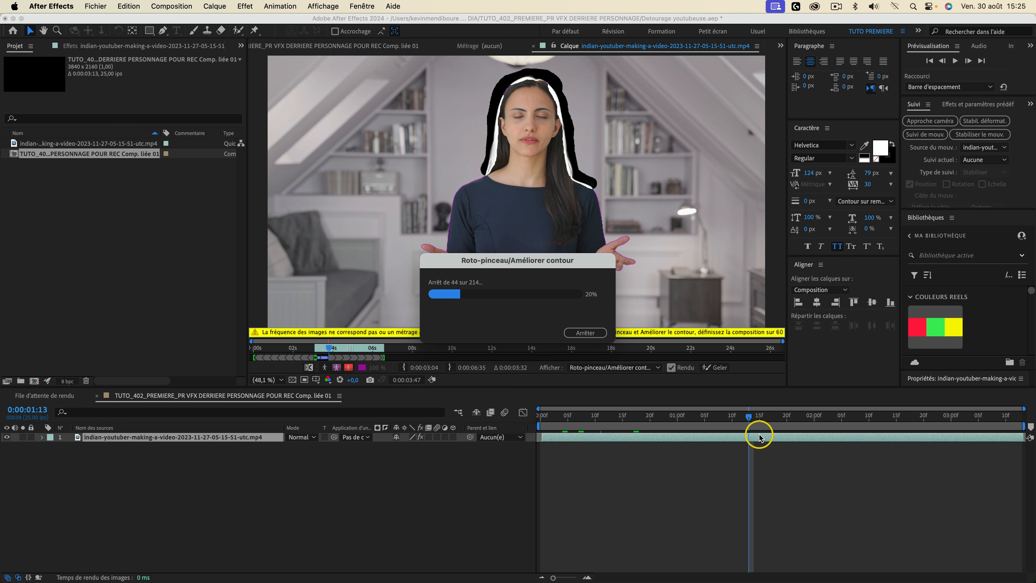
pyautogui.press('Escape')
# - Scrub and play through the frozen cutout, and save the project
pyautogui.moveTo(744, 417); pyautogui.dragTo(640, 421)
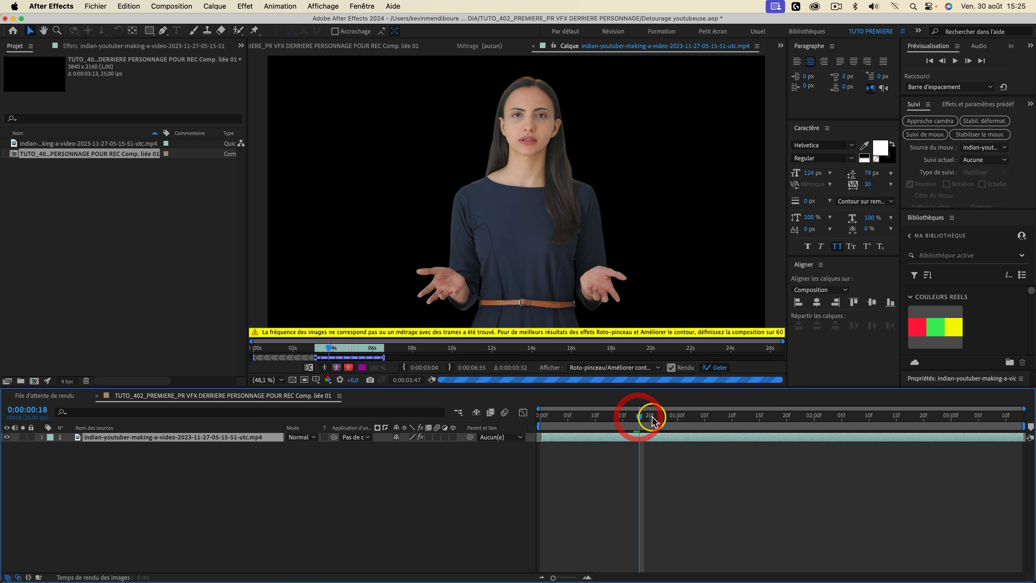
pyautogui.click(710, 417)
pyautogui.moveTo(812, 417); pyautogui.dragTo(955, 417)
pyautogui.click(560, 417)
pyautogui.press('space')
pyautogui.moveTo(625, 418); pyautogui.dragTo(573, 420)
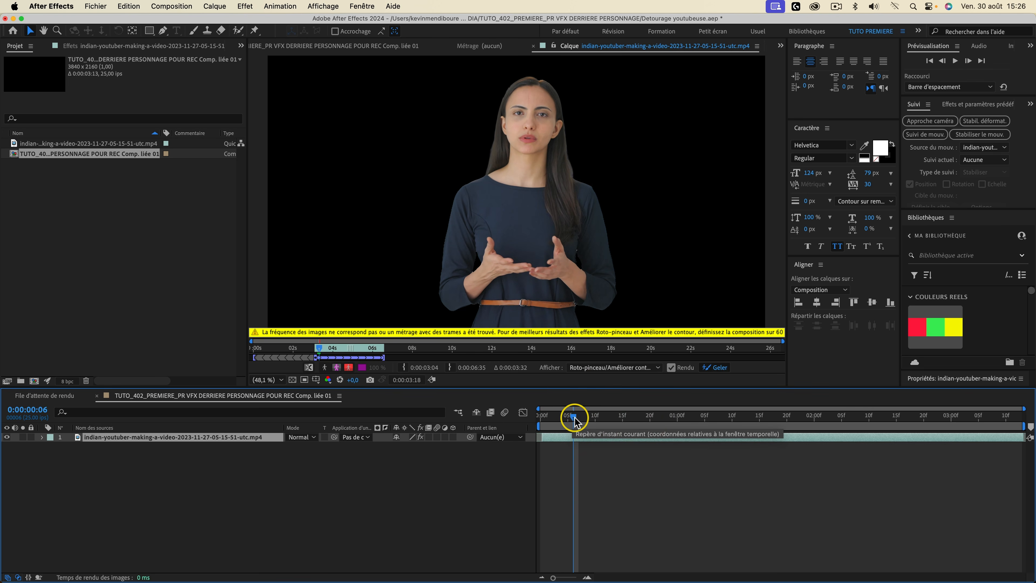
pyautogui.press('super+s')
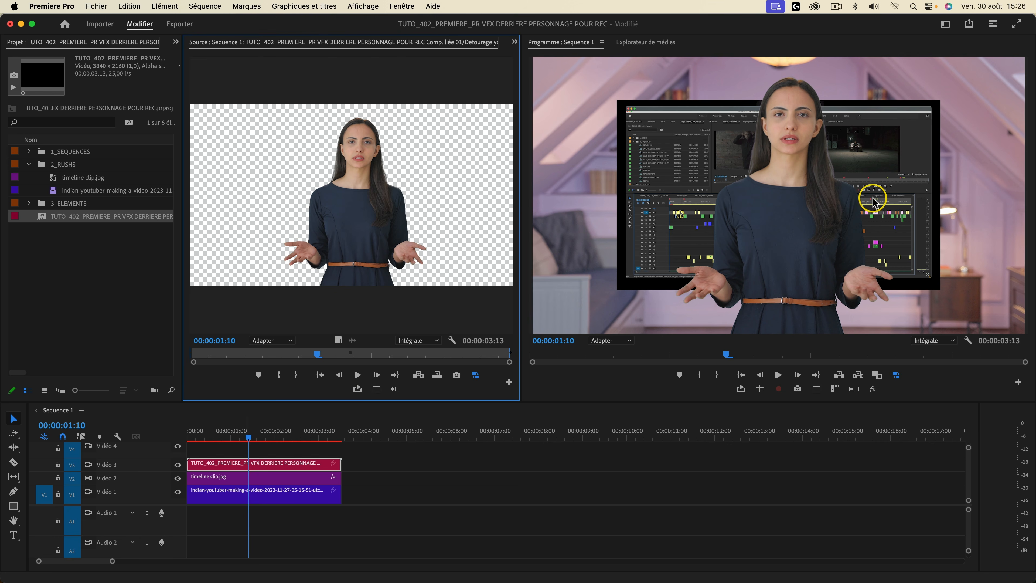
# - In Premiere Pro, open the effect options of timeline clip.jpg on Vidéo 2 and try shifting its vertical position
pyautogui.click(220, 480)
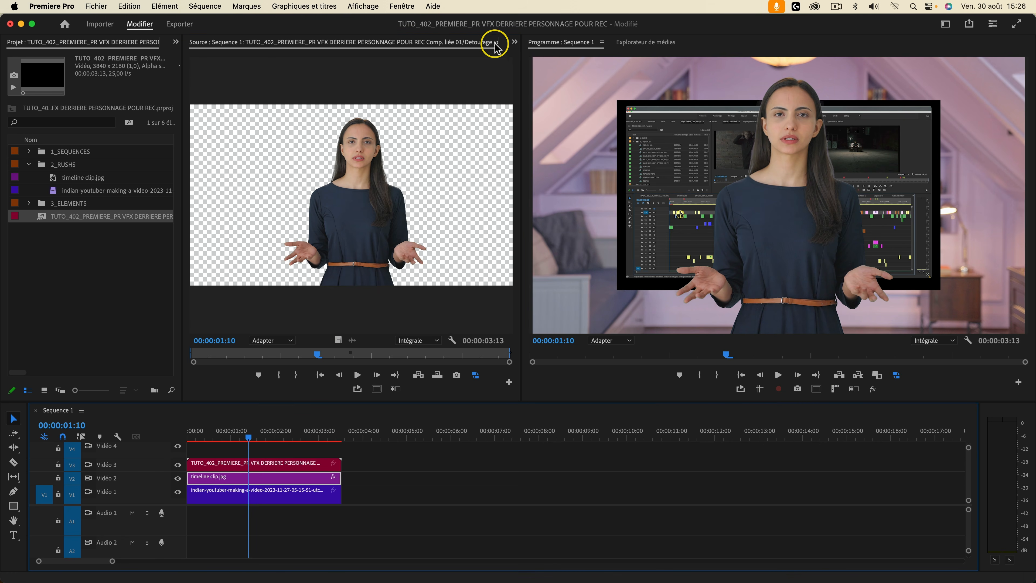
pyautogui.click(515, 43)
pyautogui.click(526, 52)
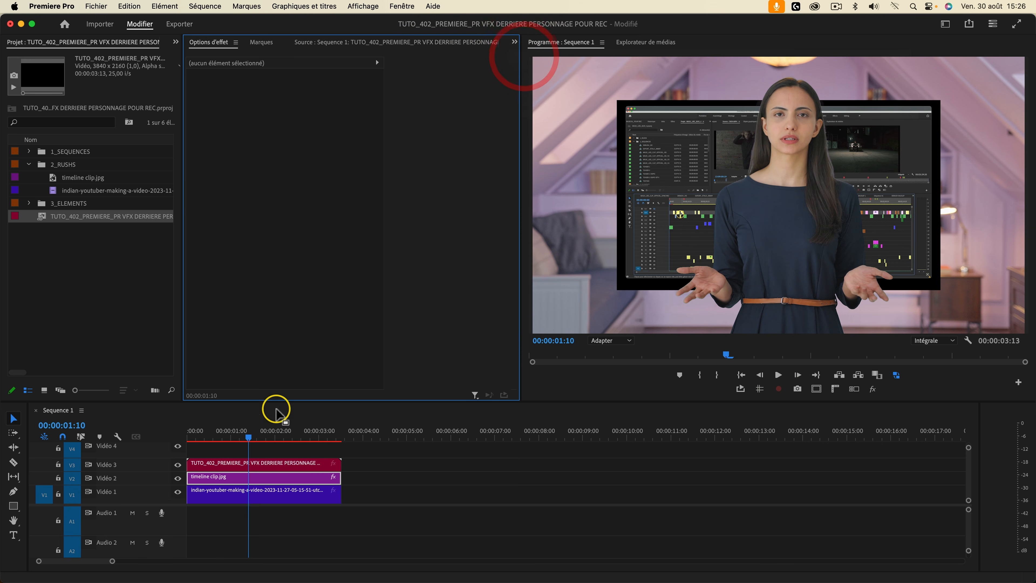
pyautogui.click(267, 478)
pyautogui.moveTo(318, 97); pyautogui.dragTo(322, 97)
pyautogui.press('super+z')
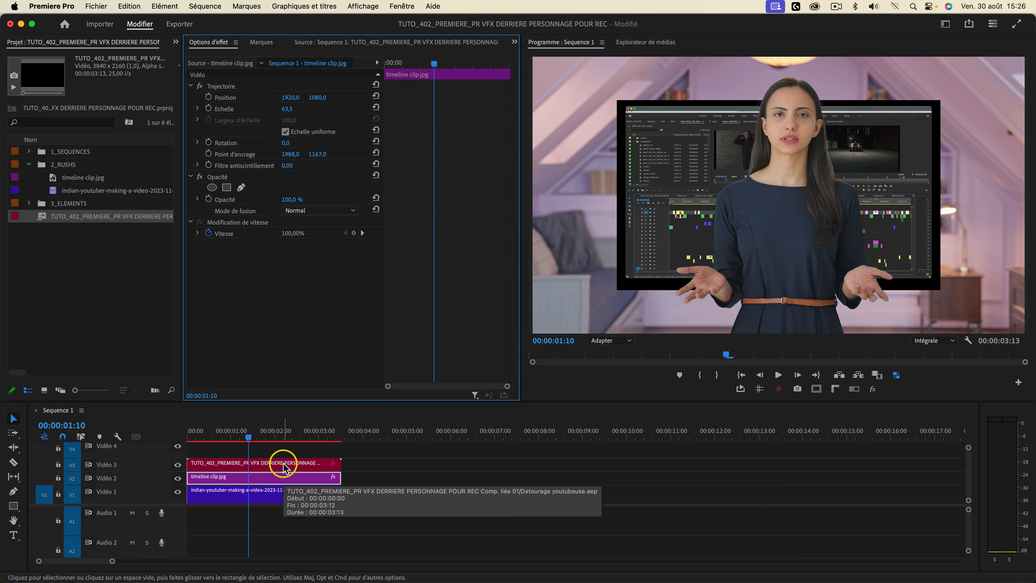
# - Trim the first frame off all three stacked clips, keeping them aligned at the start of the sequence
pyautogui.moveTo(247, 435); pyautogui.dragTo(155, 425)
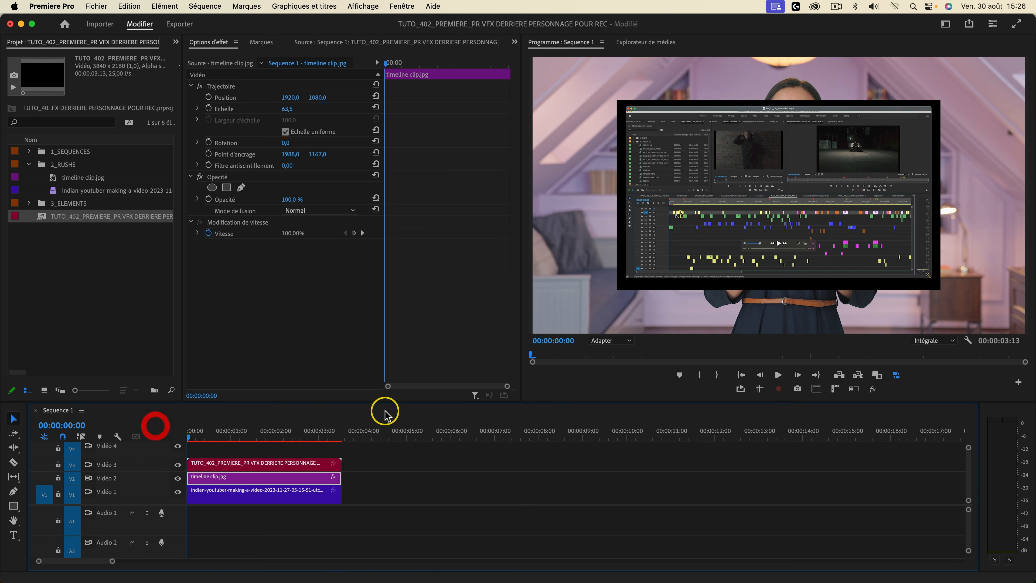
pyautogui.moveTo(320, 456); pyautogui.dragTo(327, 515)
pyautogui.press('=')
pyautogui.press('=')
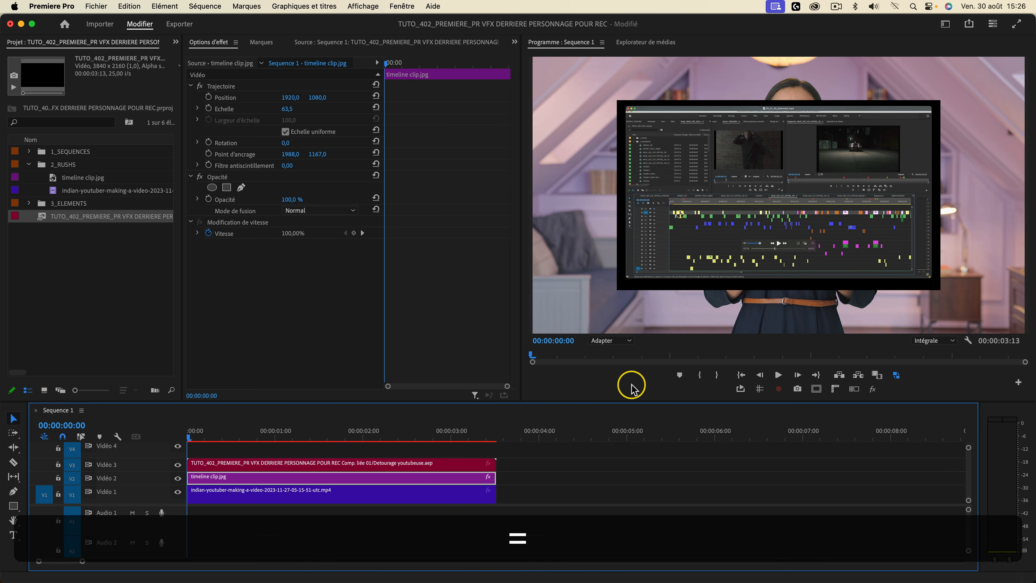
pyautogui.press('-')
pyautogui.click(195, 435)
# - Deselect the clips, then scrub and play the opening of the sequence to check the cutout over the timeline image
pyautogui.moveTo(195, 435); pyautogui.dragTo(238, 435)
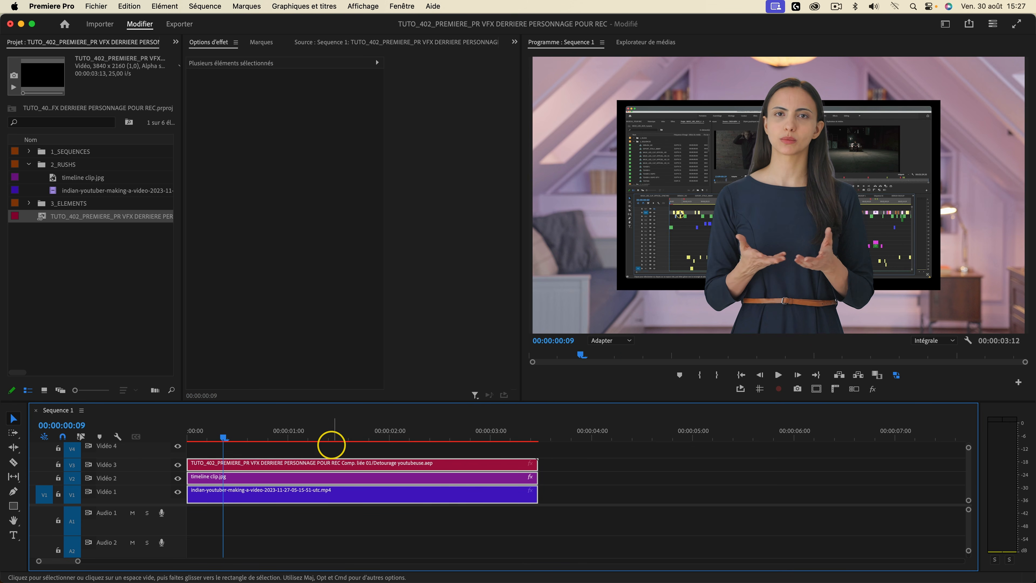
pyautogui.click(485, 450)
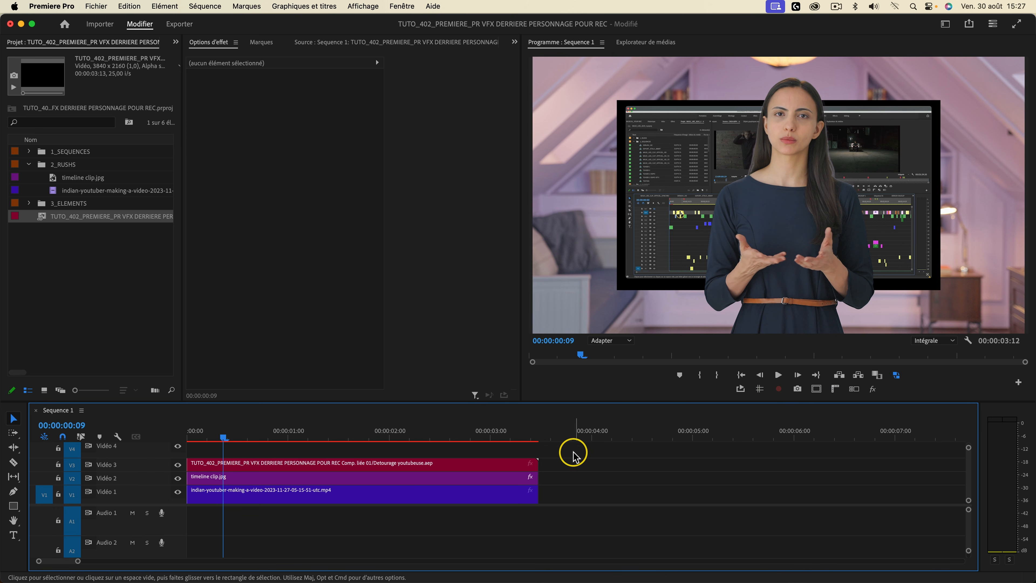
pyautogui.press('space')
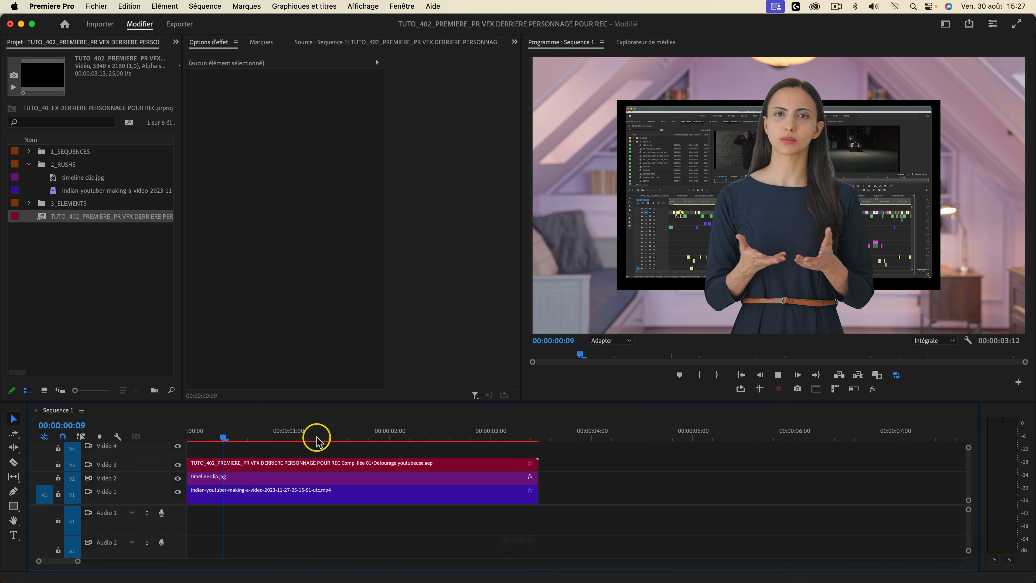
pyautogui.press('space')
pyautogui.moveTo(262, 439); pyautogui.dragTo(244, 437)
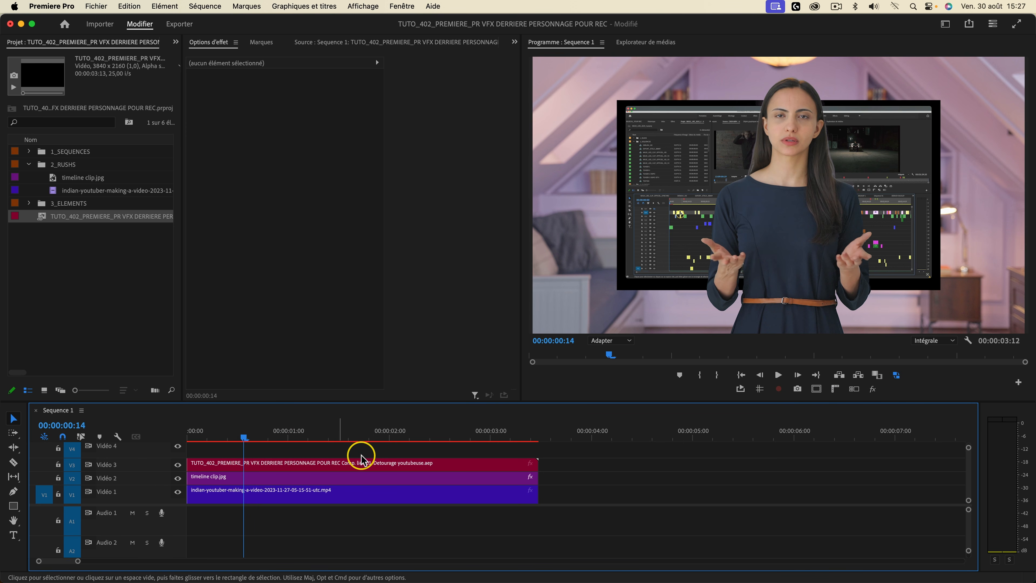
# - Duplicate the linked After Effects composition from Vidéo 3 onto Vidéo 4, and disable the original on Vidéo 3
pyautogui.moveTo(169, 505); pyautogui.dragTo(167, 520)
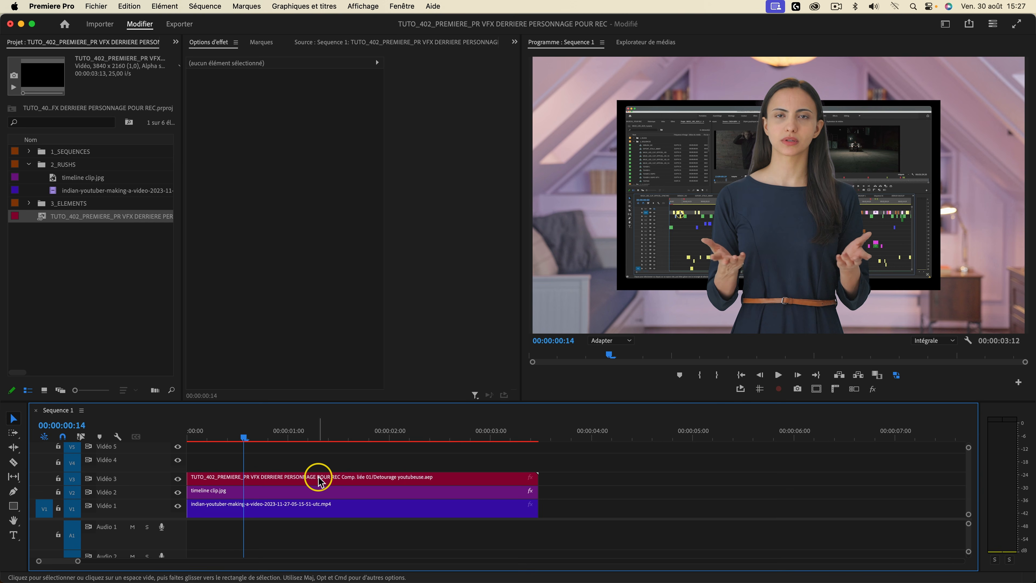
pyautogui.keyDown('alt'); pyautogui.click(310, 480); pyautogui.keyUp('alt')
pyautogui.moveTo(310, 480); pyautogui.dragTo(302, 461)
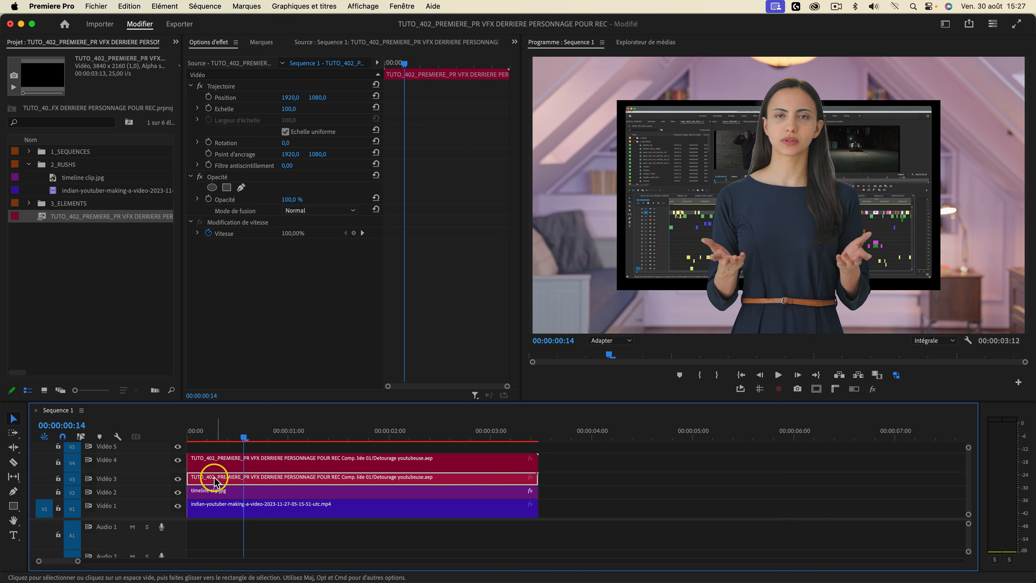
pyautogui.rightClick(447, 480)
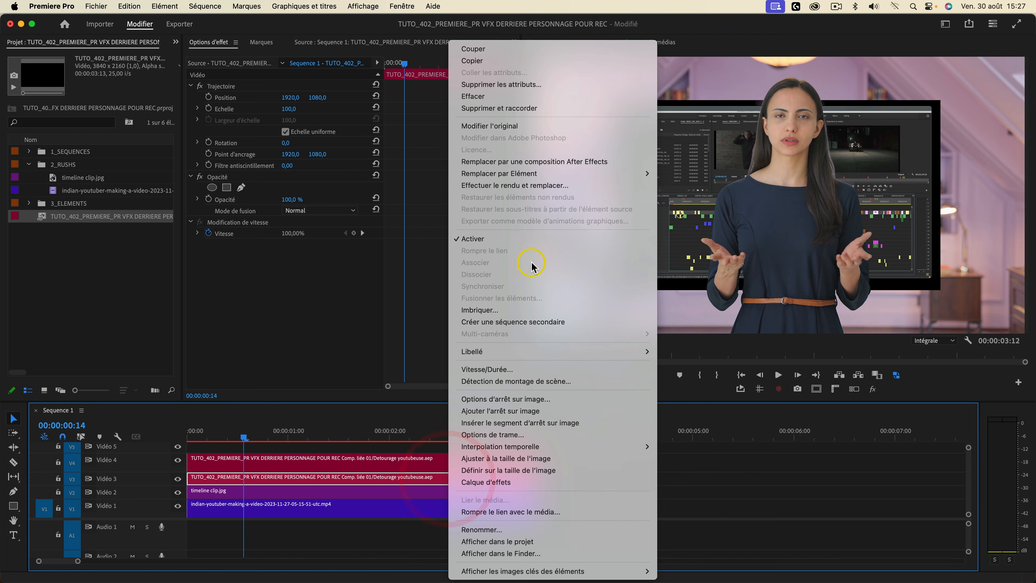
pyautogui.click(473, 238)
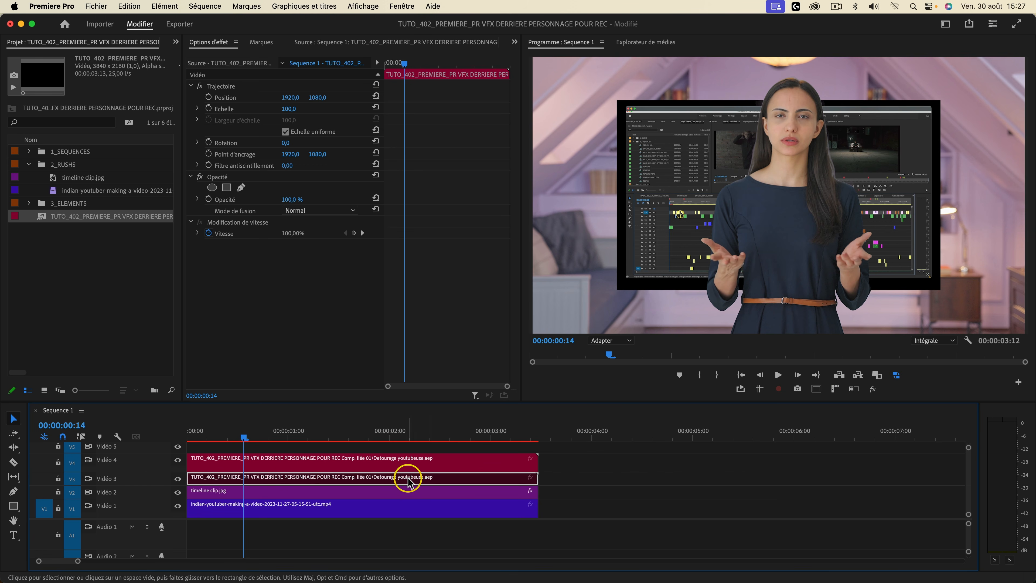
# - Render and replace the Vidéo 4 copy as QuickTime, with Séquence as source and the Match Source - Apple ProRes 4444 preset
pyautogui.click(362, 464)
pyautogui.rightClick(397, 468)
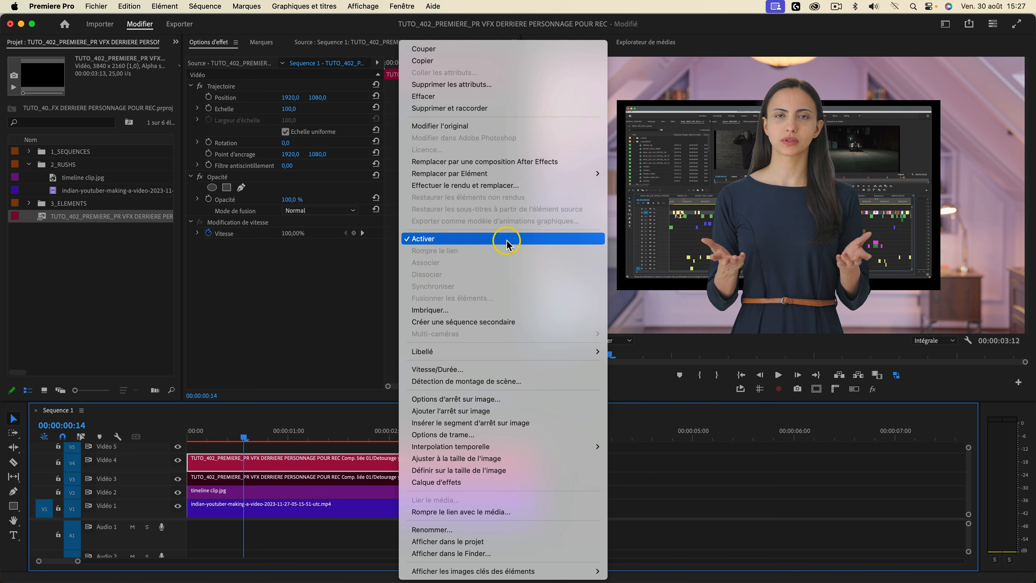
pyautogui.click(492, 186)
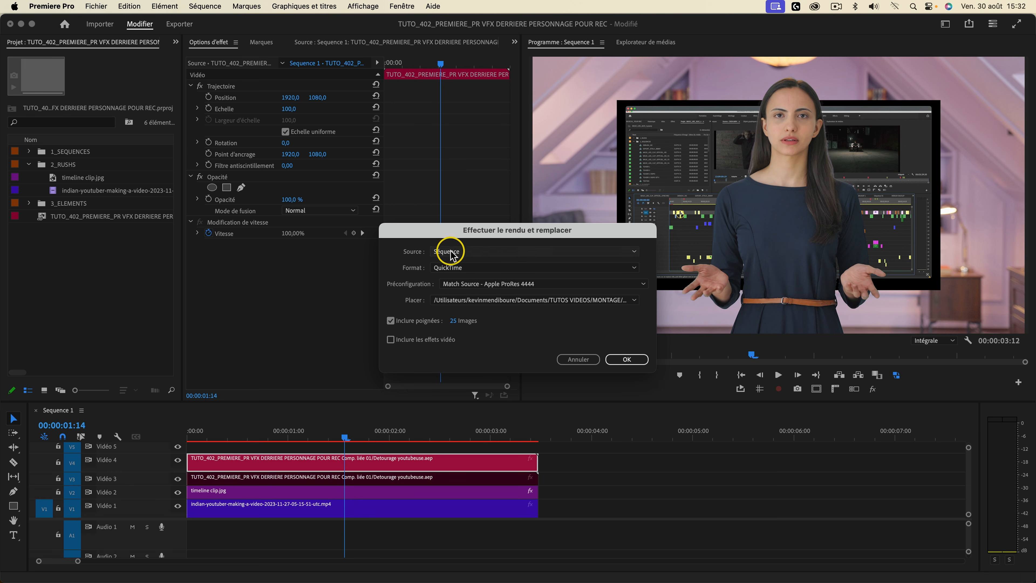
pyautogui.click(493, 285)
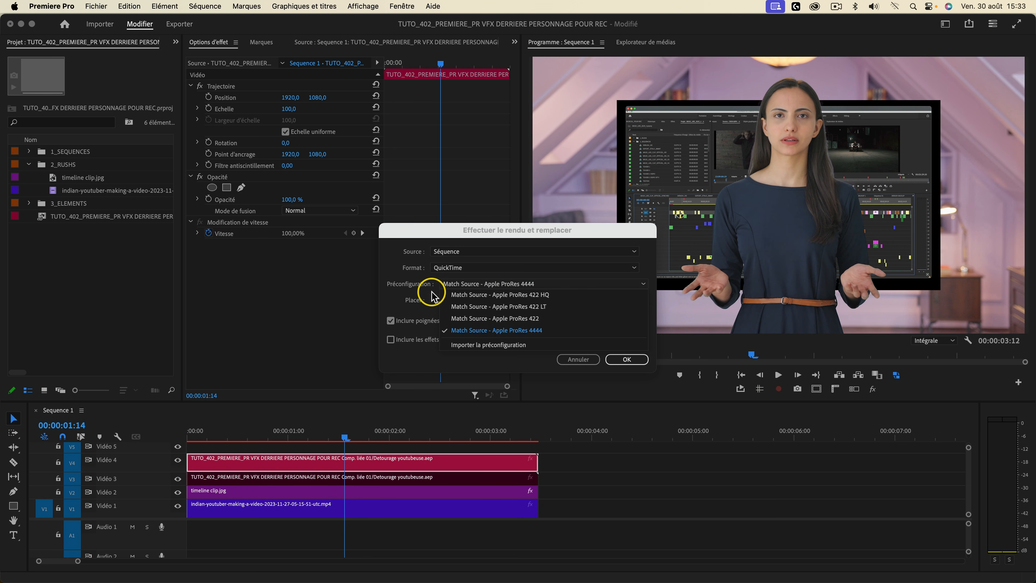
pyautogui.click(454, 283)
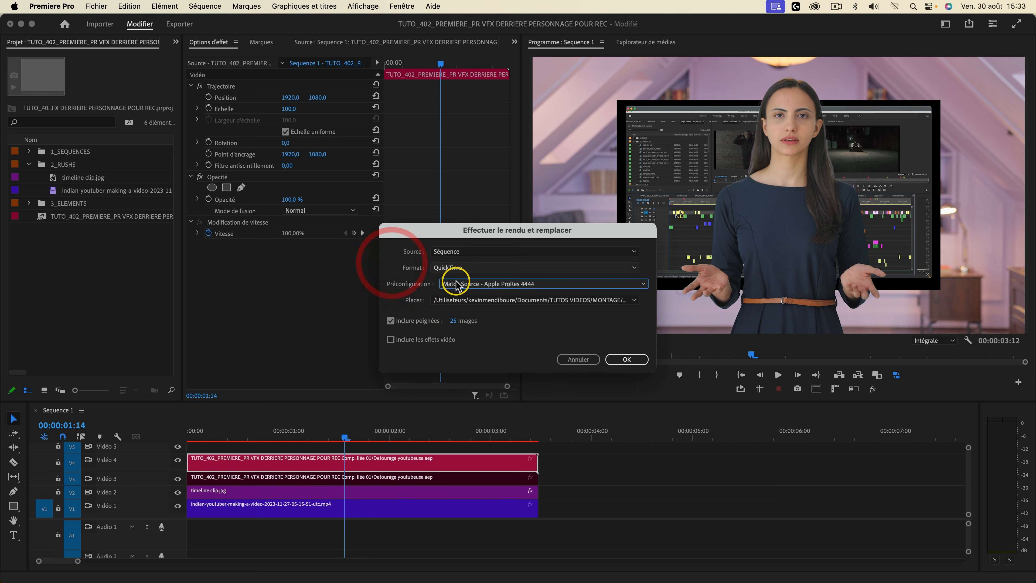
pyautogui.click(634, 365)
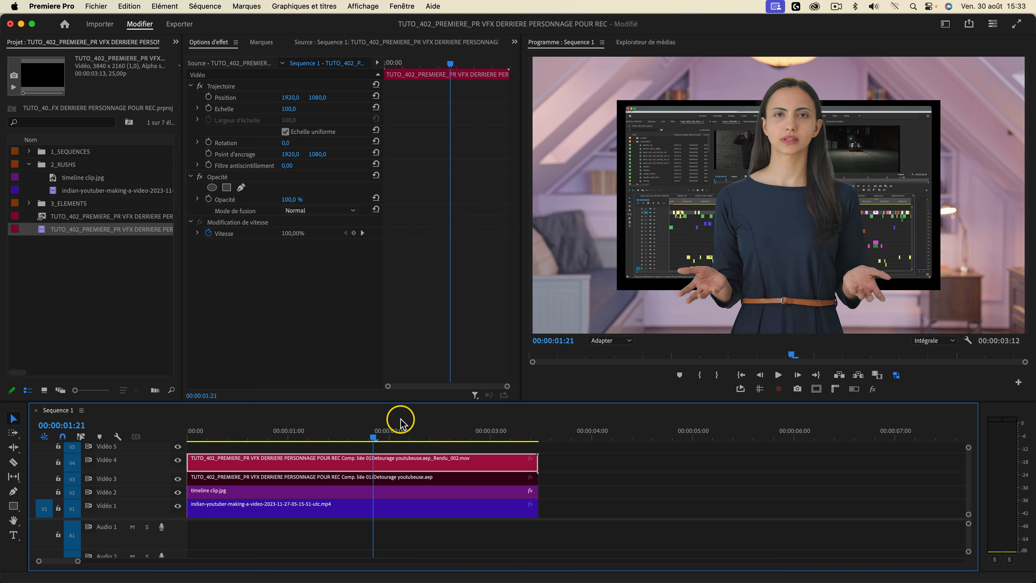
# - Play and scrub through the sequence to check how smoothly the rendered cutout plays
pyautogui.click(249, 426)
pyautogui.press('space')
pyautogui.moveTo(423, 431); pyautogui.dragTo(231, 428)
pyautogui.press('space')
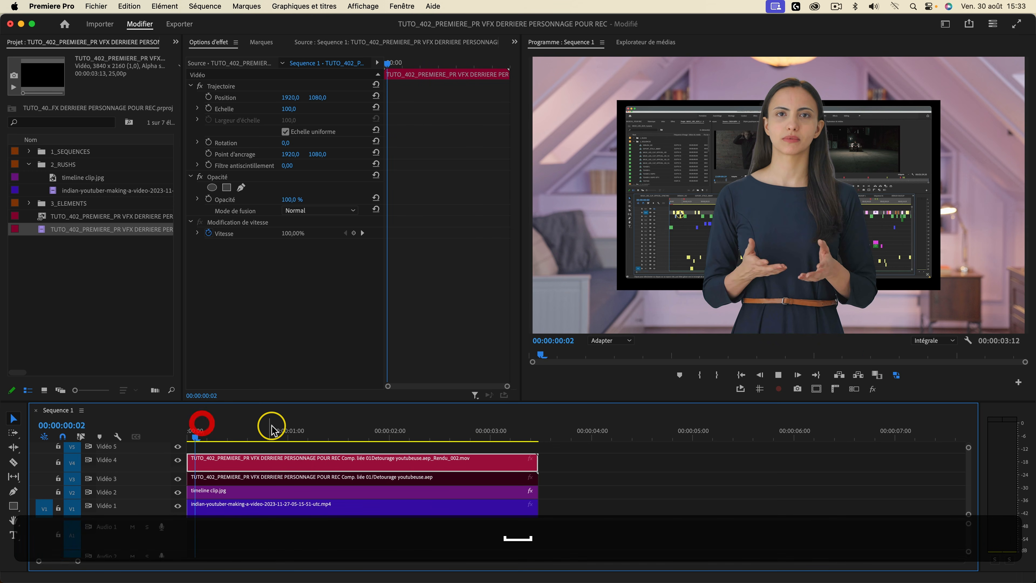
pyautogui.press('space')
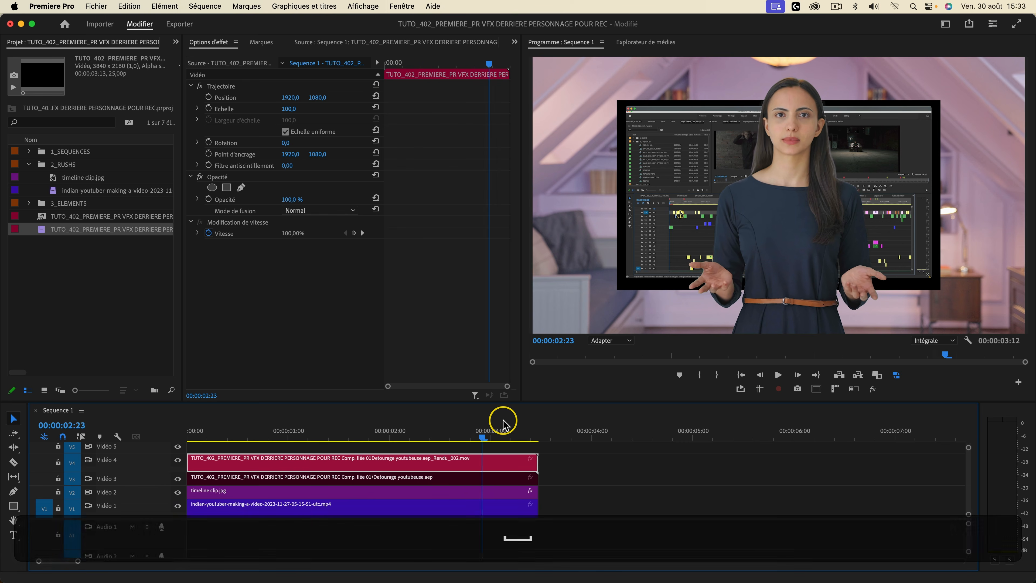
pyautogui.press('space')
pyautogui.press('space')
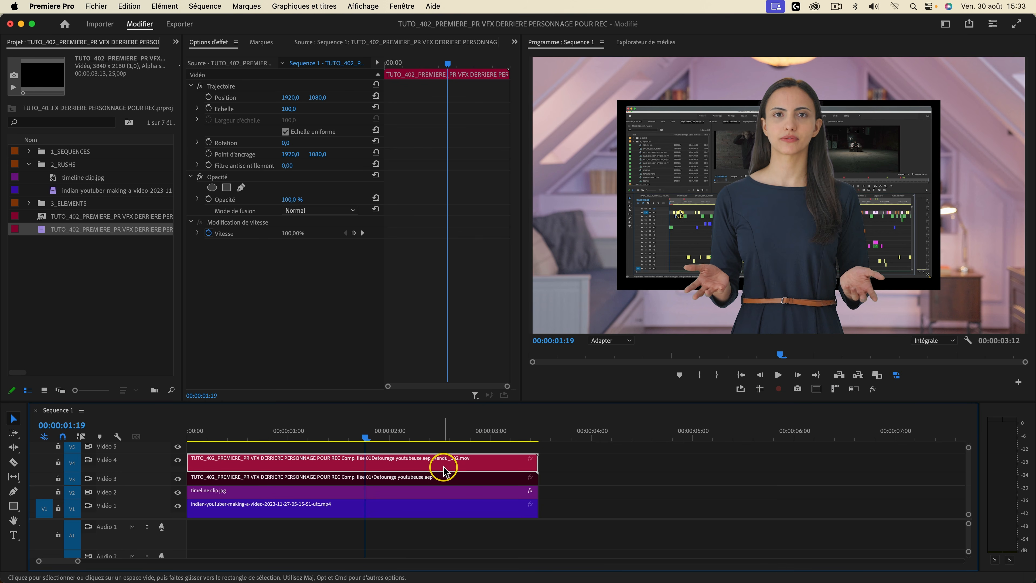
pyautogui.click(345, 431)
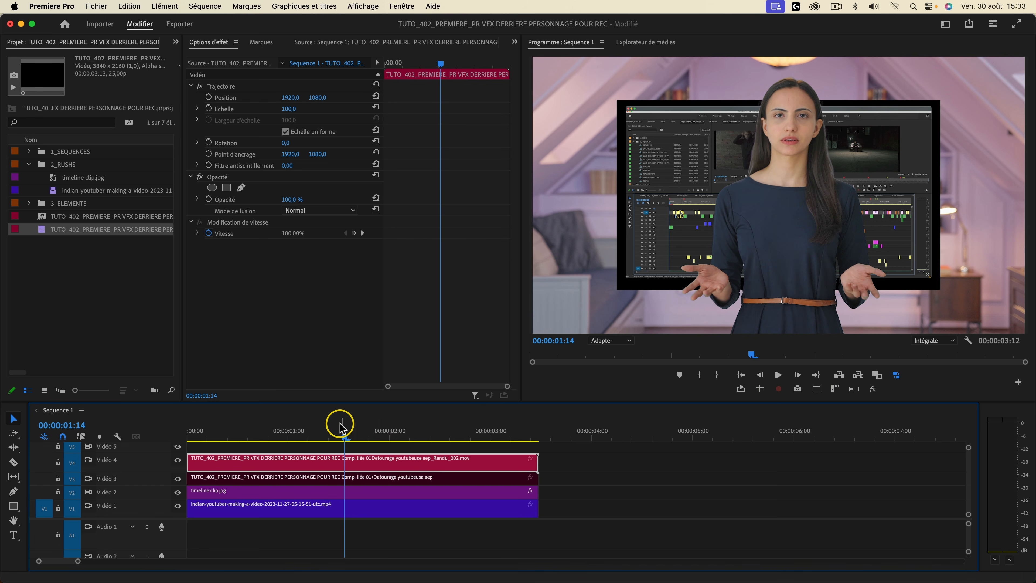
pyautogui.click(203, 427)
pyautogui.press('space')
pyautogui.press('space')
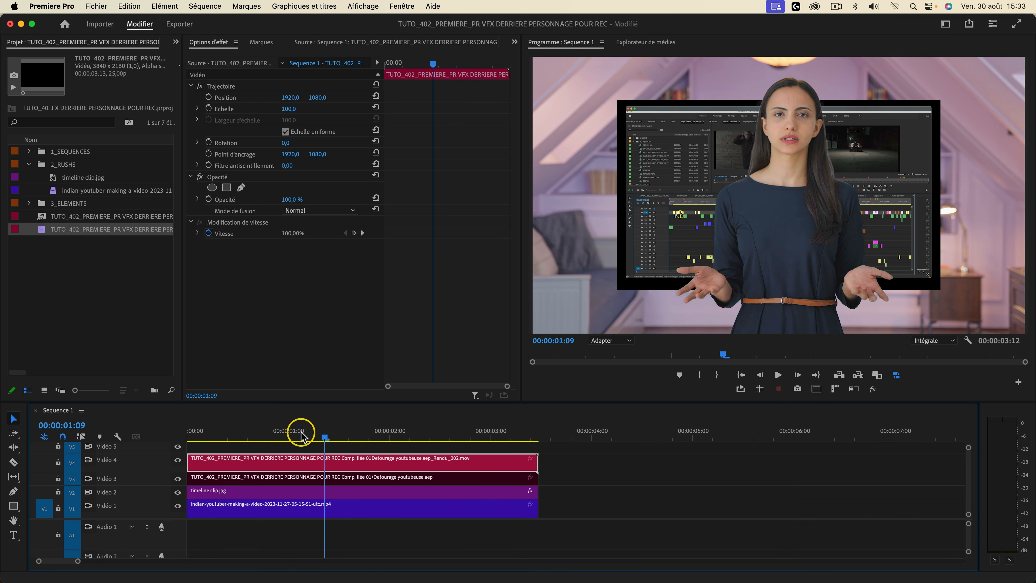
# - Find the Transformation effect under Déformation by searching for "transform", and apply it to timeline clip.jpg on Vidéo 2
pyautogui.click(279, 491)
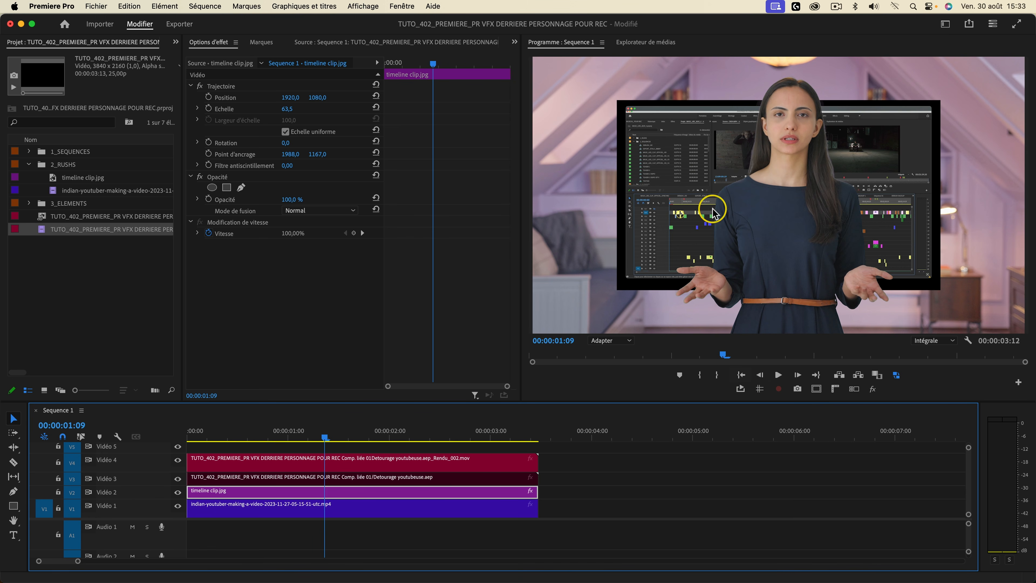
pyautogui.click(175, 41)
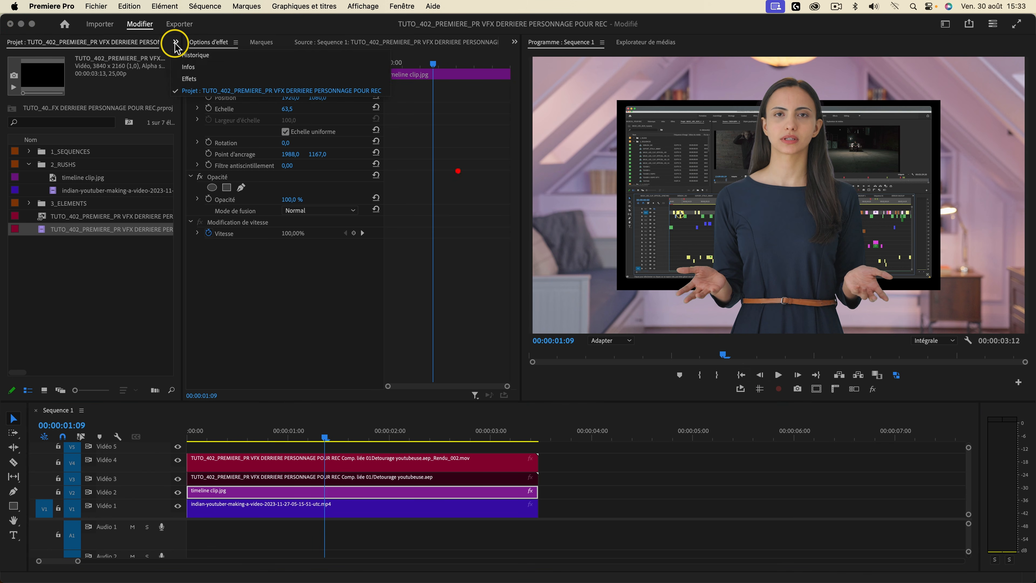
pyautogui.click(196, 76)
pyautogui.click(49, 57)
pyautogui.write('transform')
pyautogui.click(41, 147)
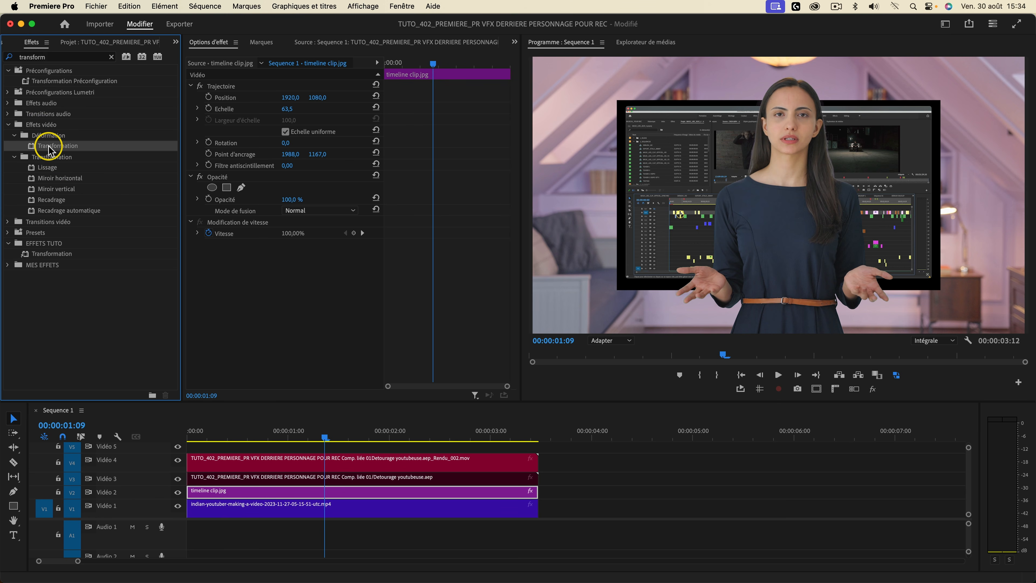
pyautogui.moveTo(90, 156); pyautogui.dragTo(336, 478)
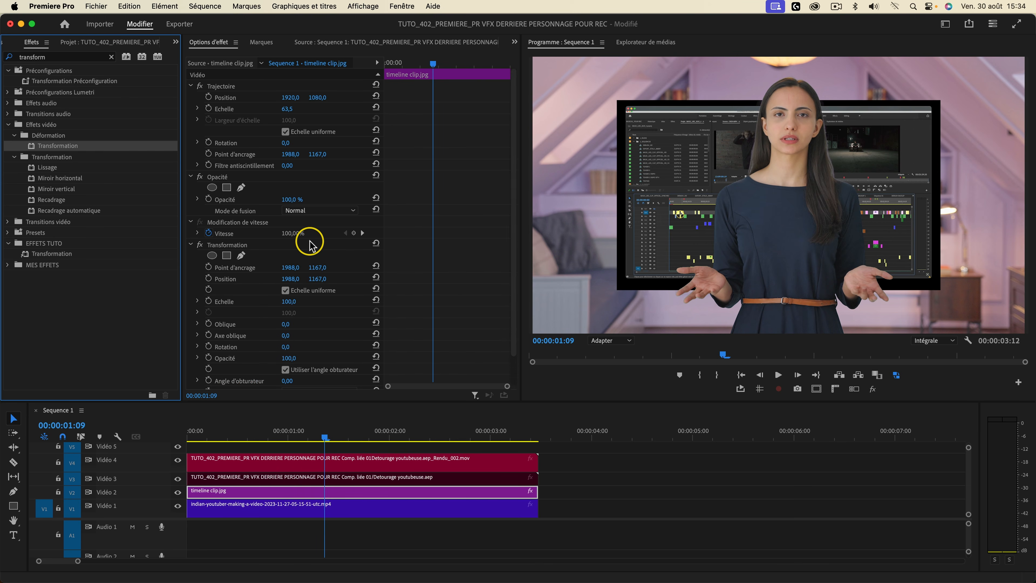
pyautogui.moveTo(320, 249); pyautogui.dragTo(294, 240)
pyautogui.press('super+z')
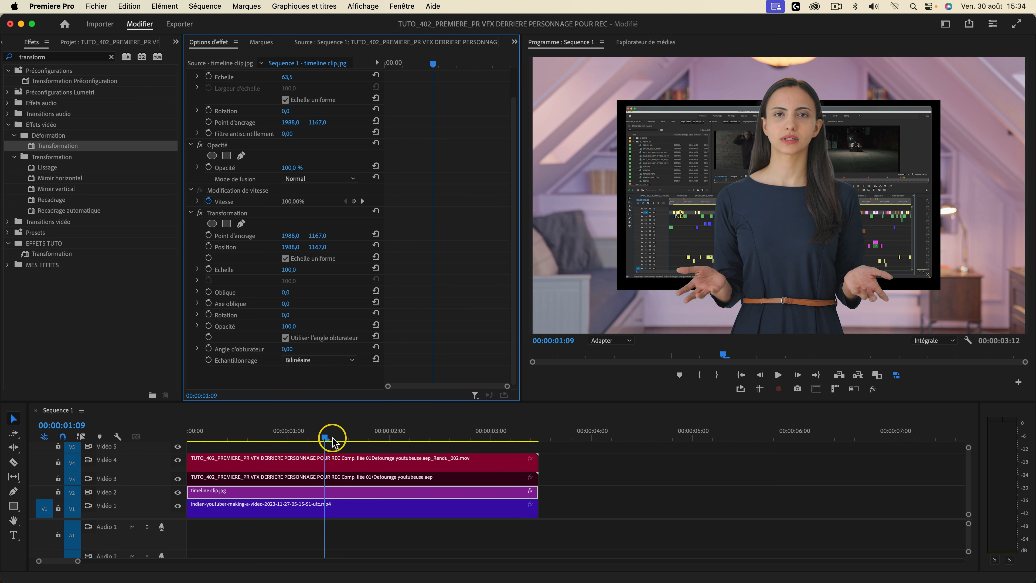
# - At 00:00:00:11, start keyframing the Transformation effect's Position and Echelle on timeline clip.jpg
pyautogui.moveTo(231, 432)
pyautogui.mouseDown()
pyautogui.moveTo(174, 435)
pyautogui.moveTo(222, 430)
pyautogui.mouseUp()
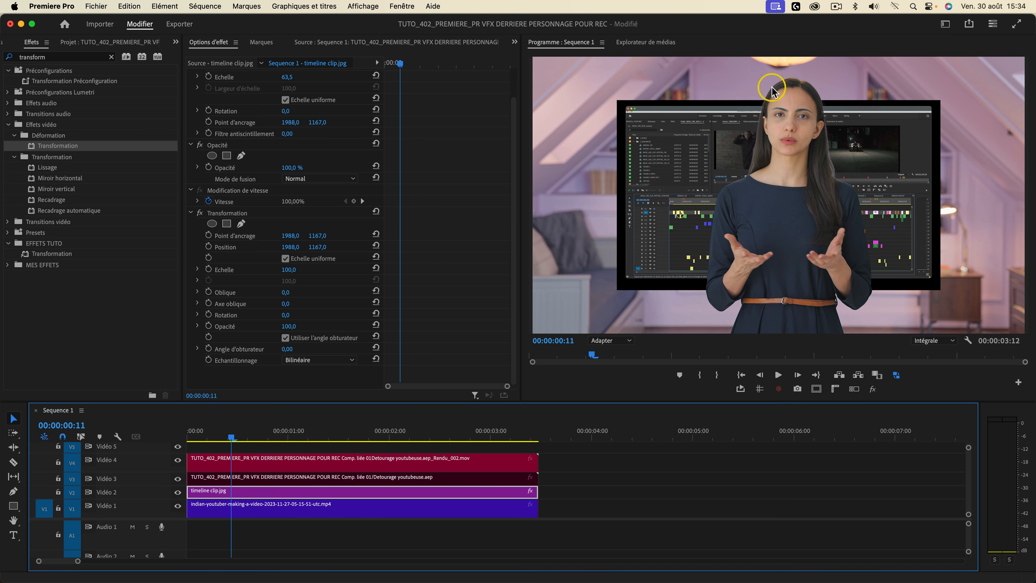
pyautogui.click(209, 246)
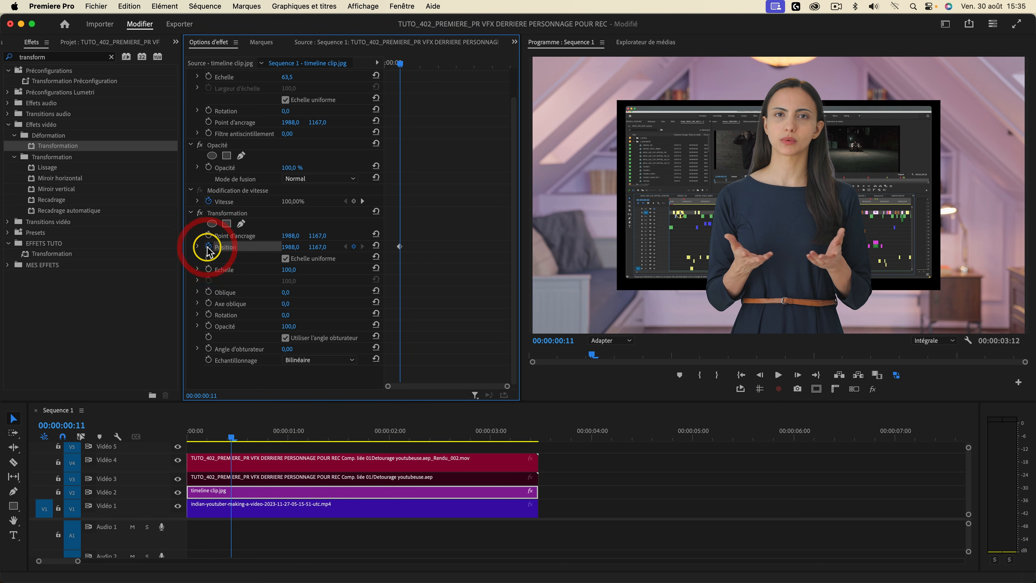
pyautogui.click(208, 268)
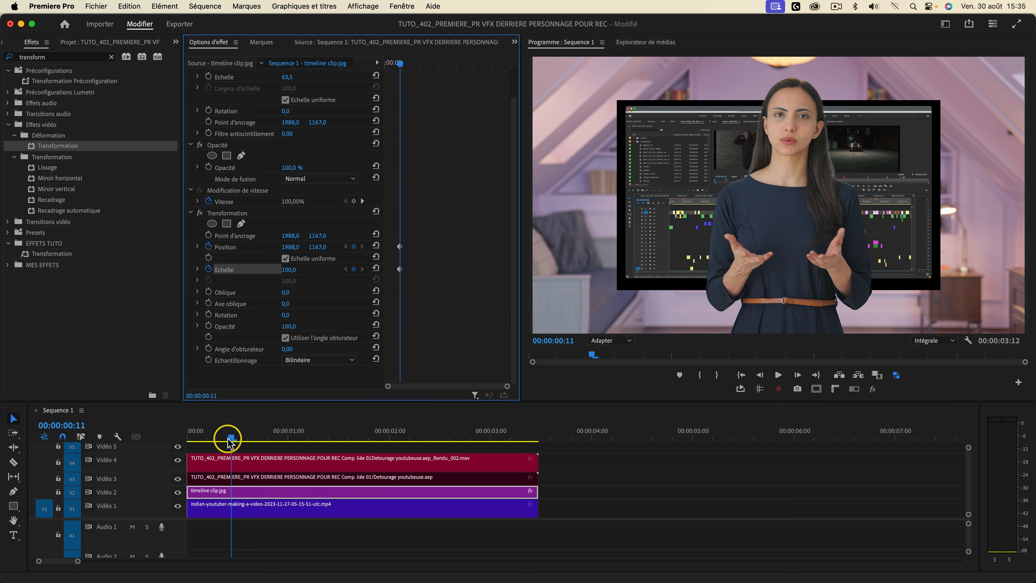
# - At 00:00:00:21, add Position and Echelle keyframes to the Transformation effect, with scale 119 and vertical position 1024
pyautogui.hotkey('shift', 'Left')
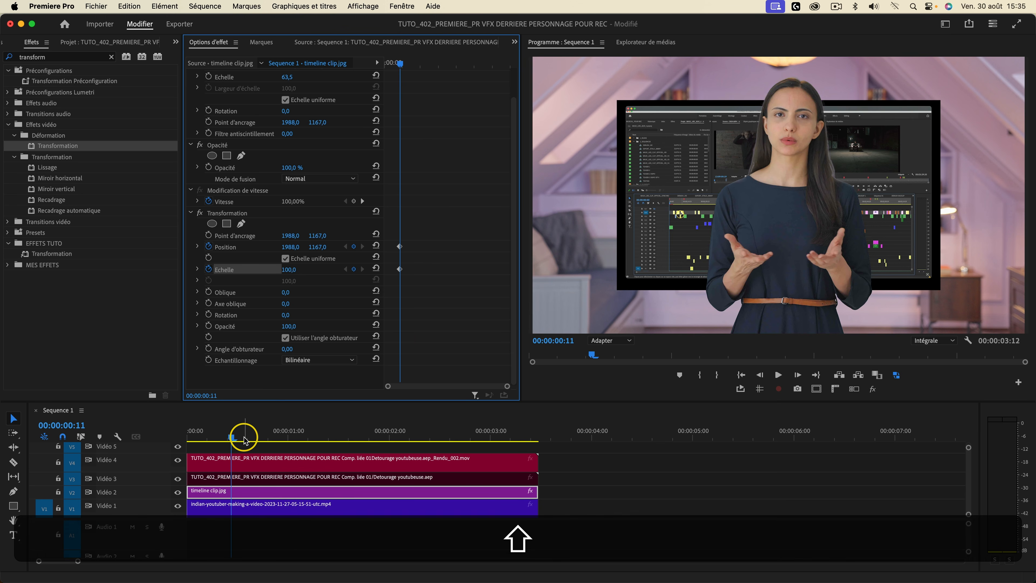
pyautogui.hotkey('shift', 'Right')
pyautogui.hotkey('shift', 'Right')
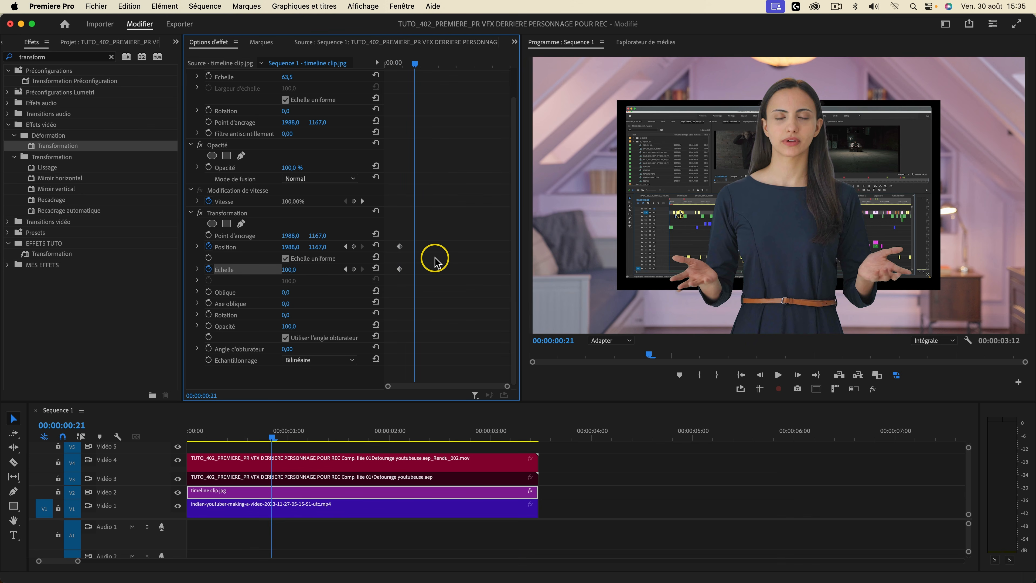
pyautogui.click(354, 247)
pyautogui.click(354, 270)
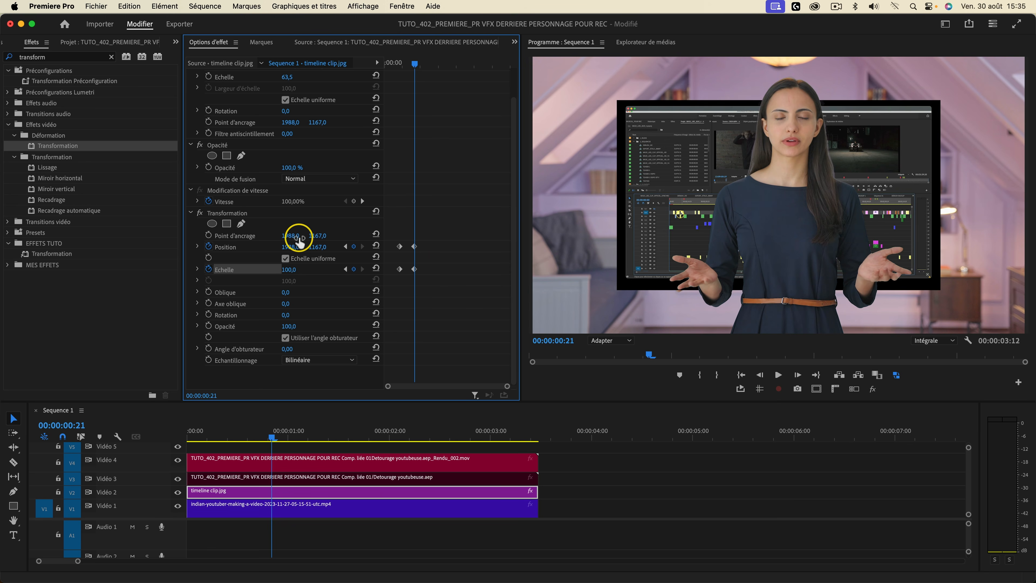
pyautogui.moveTo(289, 269); pyautogui.dragTo(289, 272)
pyautogui.moveTo(318, 246); pyautogui.dragTo(320, 246)
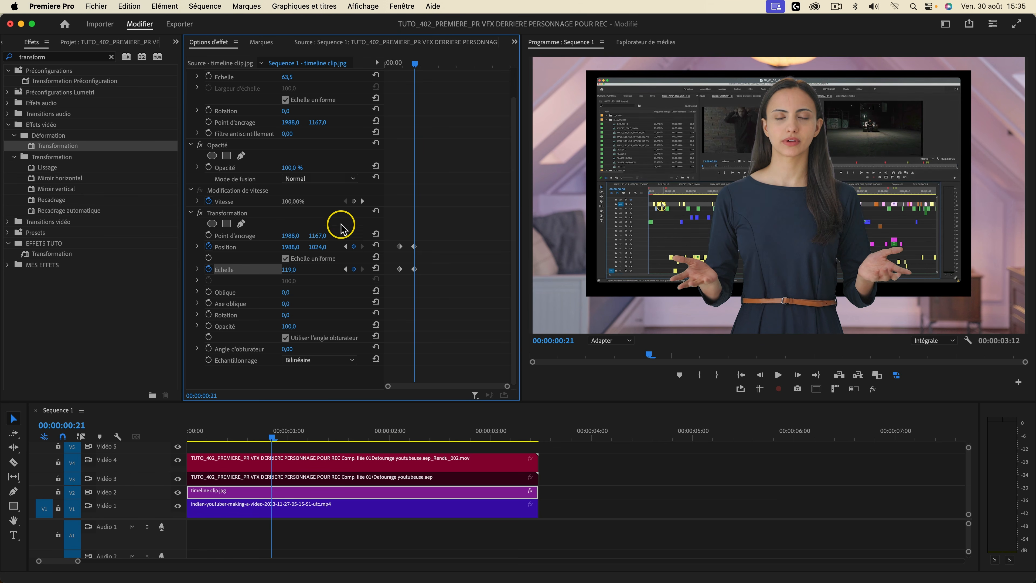
# - At the 00:00:00:11 keyframes, set the Transformation scale to 38 and vertical position to 3343, then play the animation
pyautogui.click(345, 247)
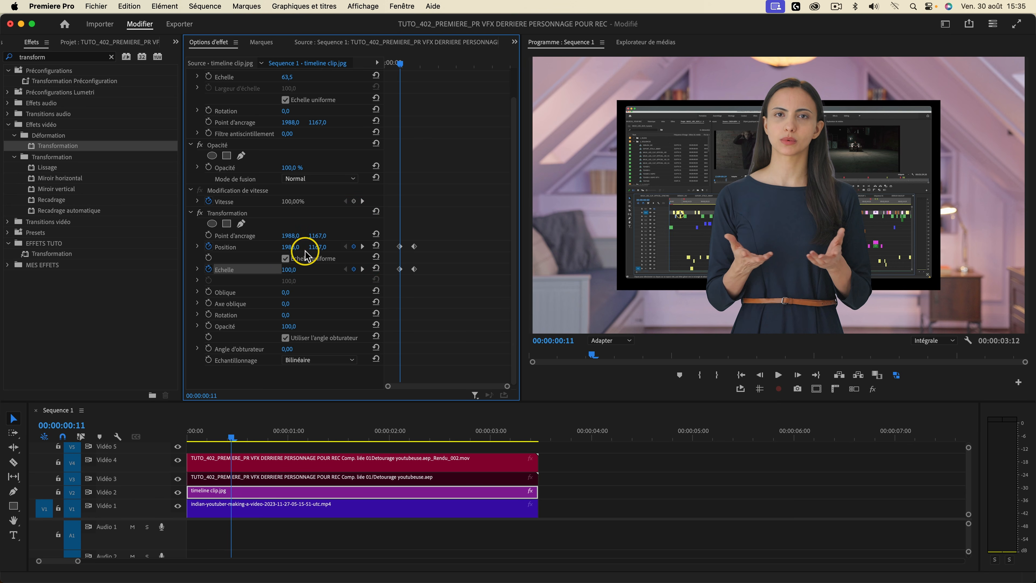
pyautogui.moveTo(290, 269); pyautogui.dragTo(317, 246)
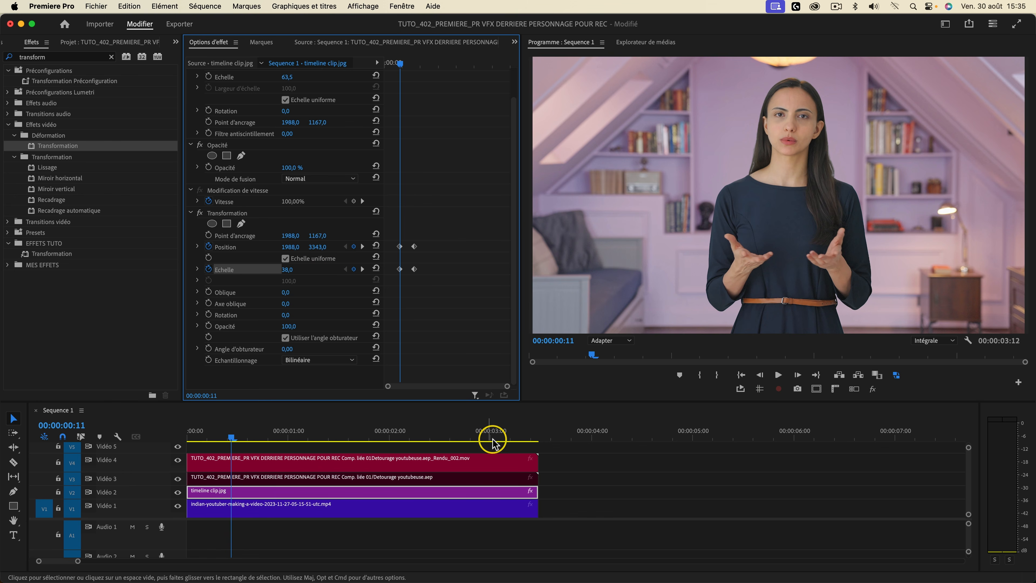
pyautogui.moveTo(400, 63); pyautogui.dragTo(369, 69)
pyautogui.press('space')
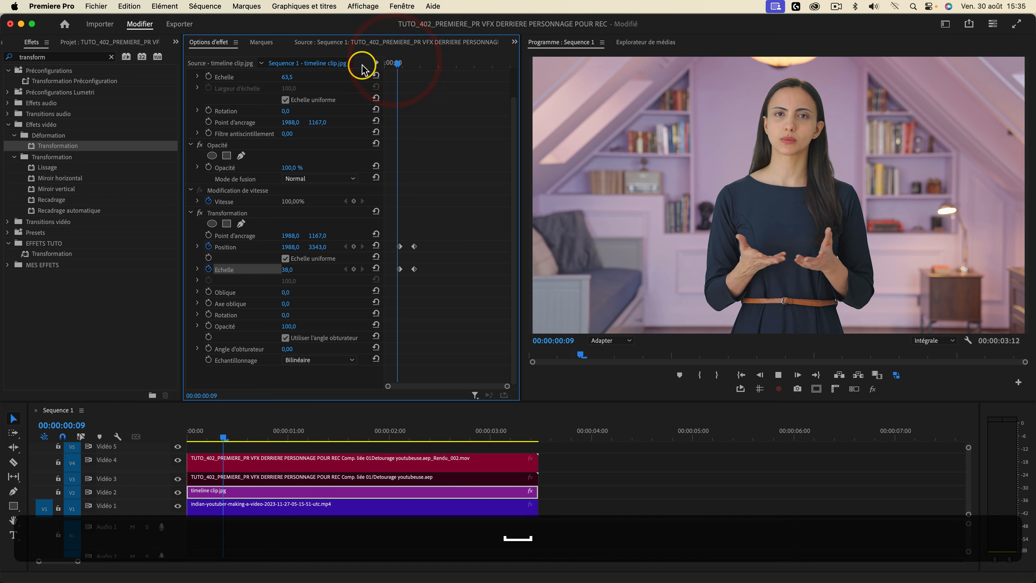
# - Play the appearance of timeline clip.jpg several times around its Transformation keyframes to check the movement
pyautogui.press('space')
pyautogui.click(398, 63)
pyautogui.press('space')
pyautogui.press('space')
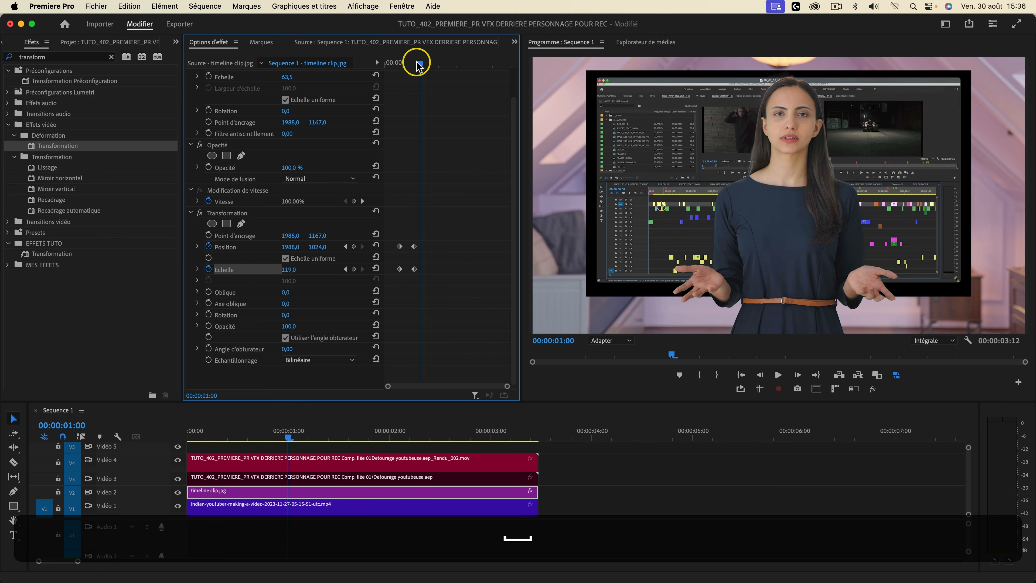
pyautogui.click(398, 63)
pyautogui.press('space')
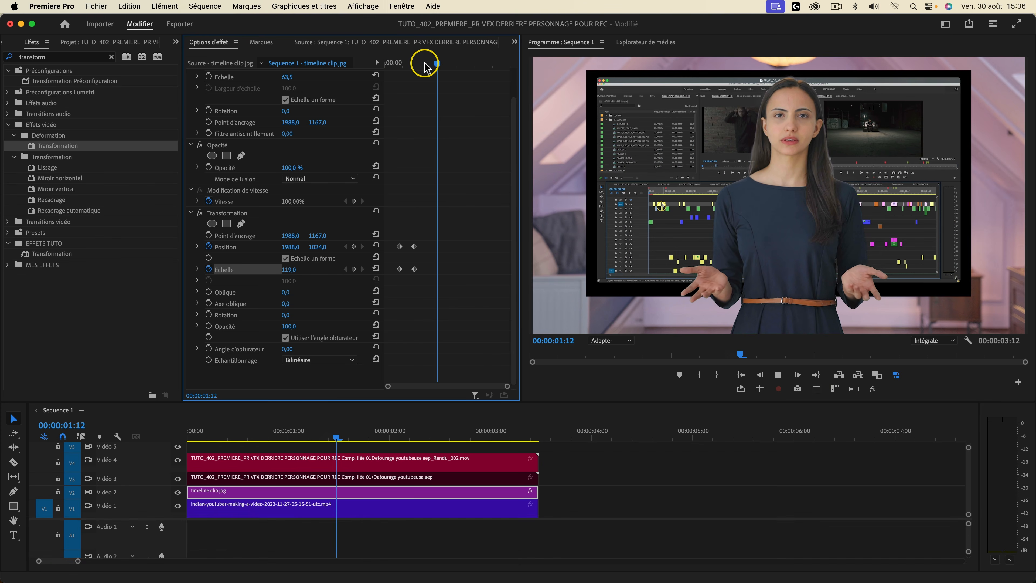
pyautogui.moveTo(404, 63); pyautogui.dragTo(389, 65)
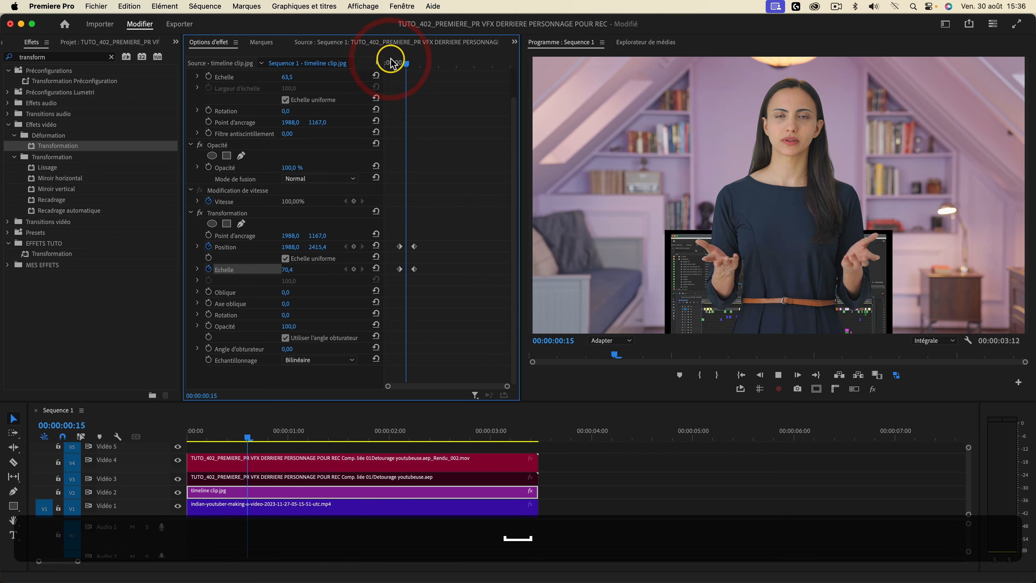
pyautogui.press('space')
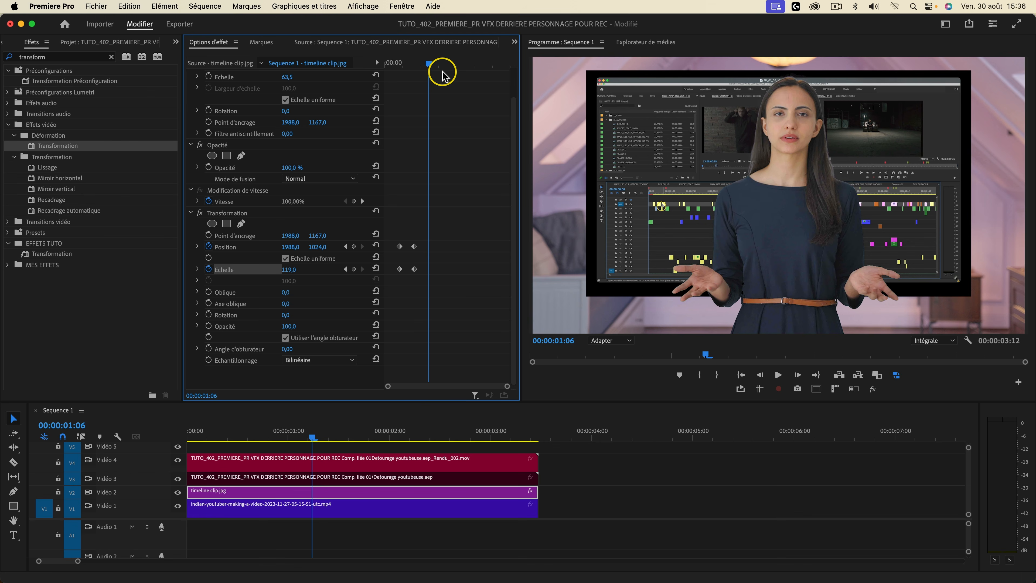
pyautogui.moveTo(430, 73); pyautogui.dragTo(387, 63)
pyautogui.press('space')
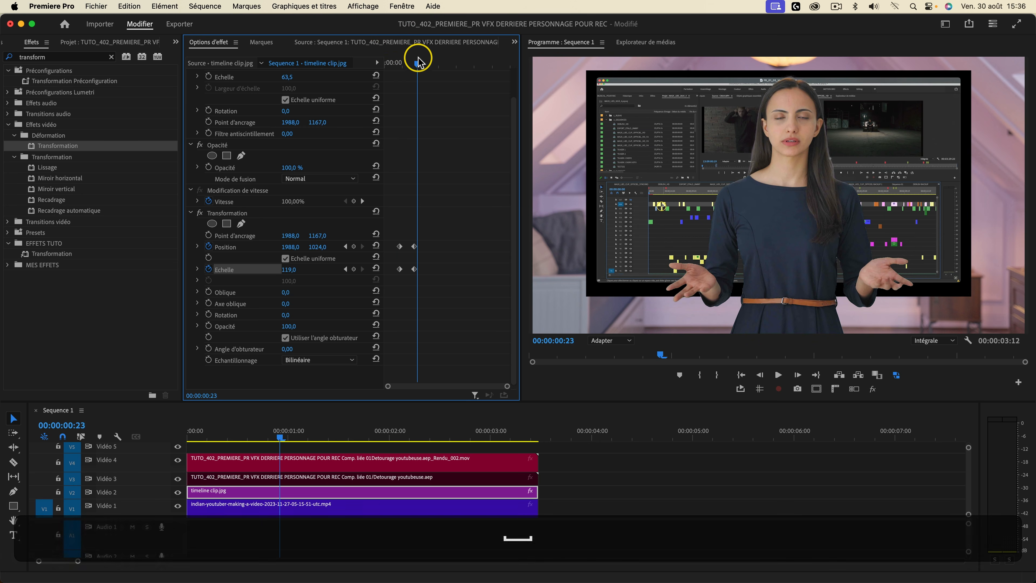
pyautogui.click(393, 61)
pyautogui.press('space')
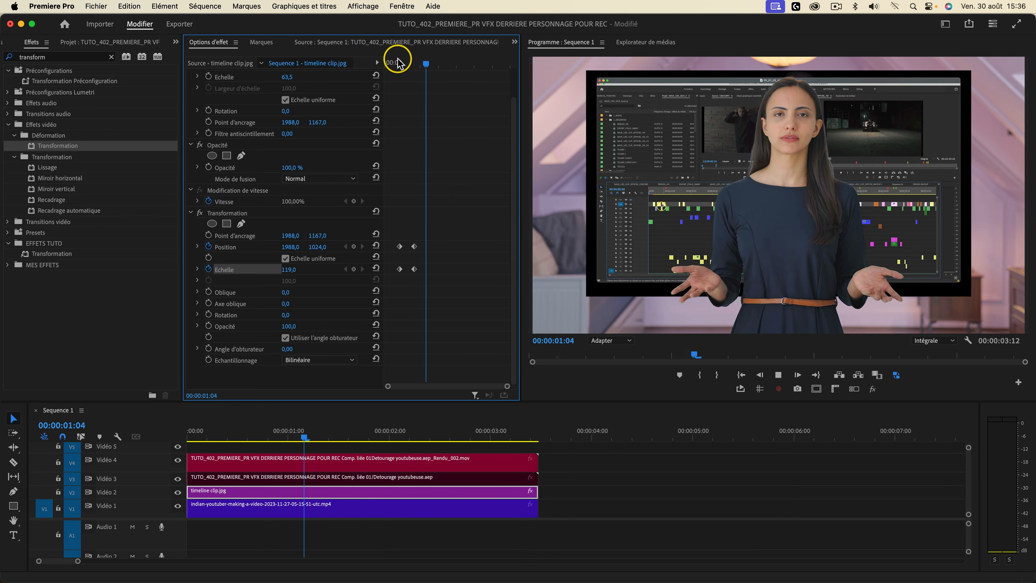
pyautogui.press('space')
pyautogui.moveTo(430, 58); pyautogui.dragTo(408, 63)
pyautogui.press('space')
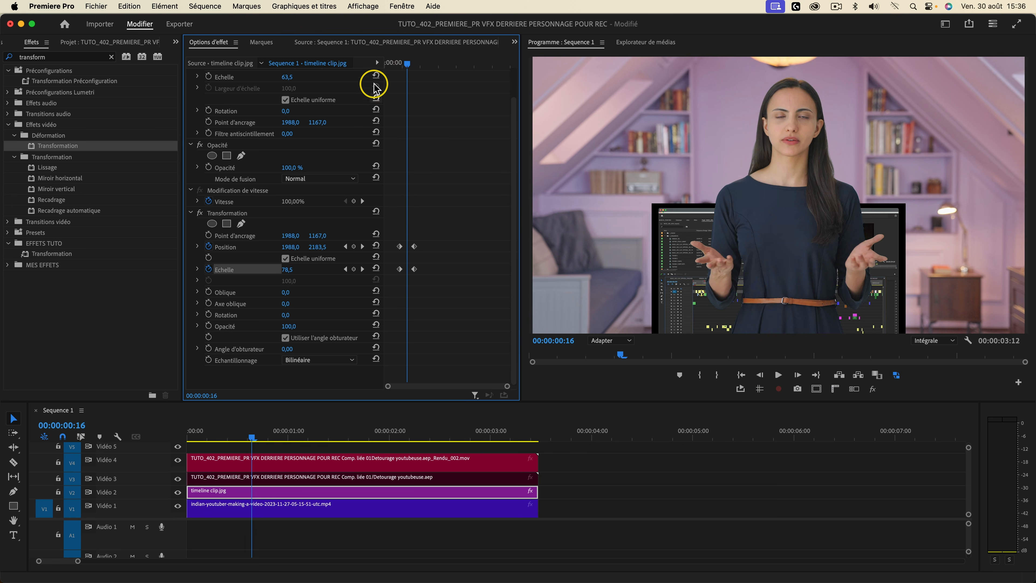
pyautogui.moveTo(400, 64)
pyautogui.mouseDown()
pyautogui.moveTo(388, 64)
pyautogui.moveTo(415, 63)
pyautogui.moveTo(400, 63)
pyautogui.mouseUp()
pyautogui.press('space')
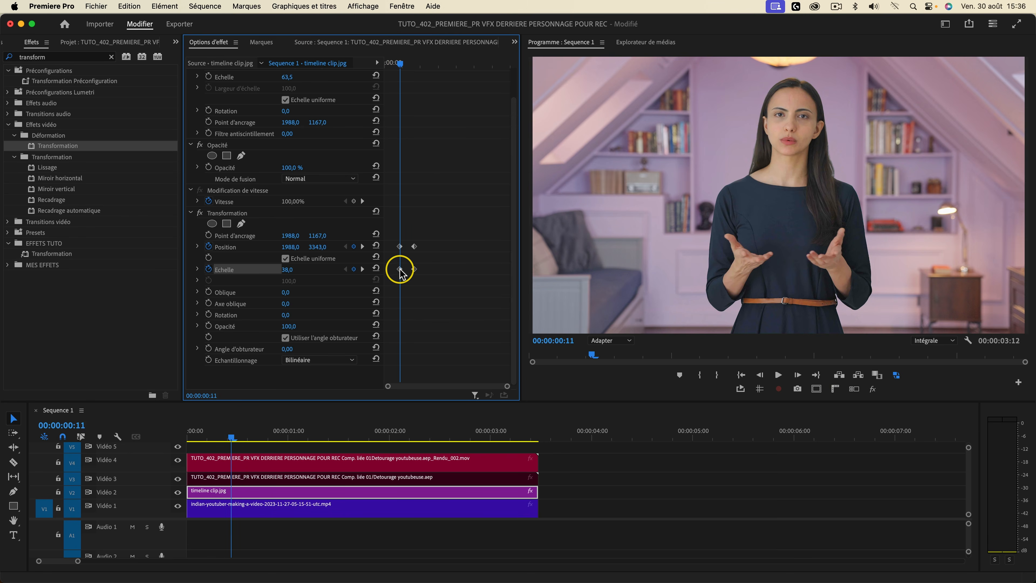
# - Set the first Echelle keyframe of the Transformation effect to Dégressif interpolation and ease the second Echelle keyframe as well
pyautogui.rightClick(400, 270)
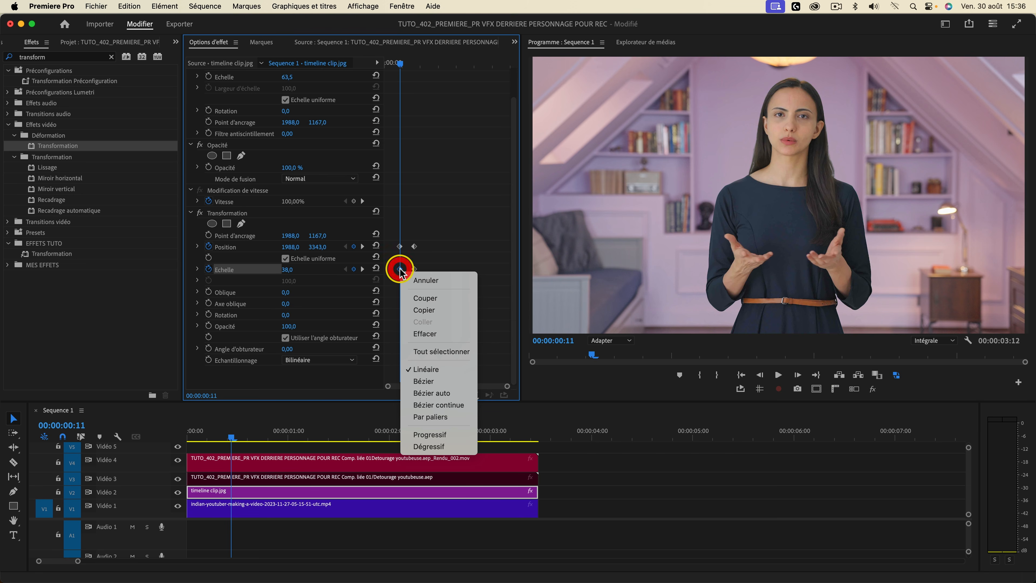
pyautogui.click(447, 446)
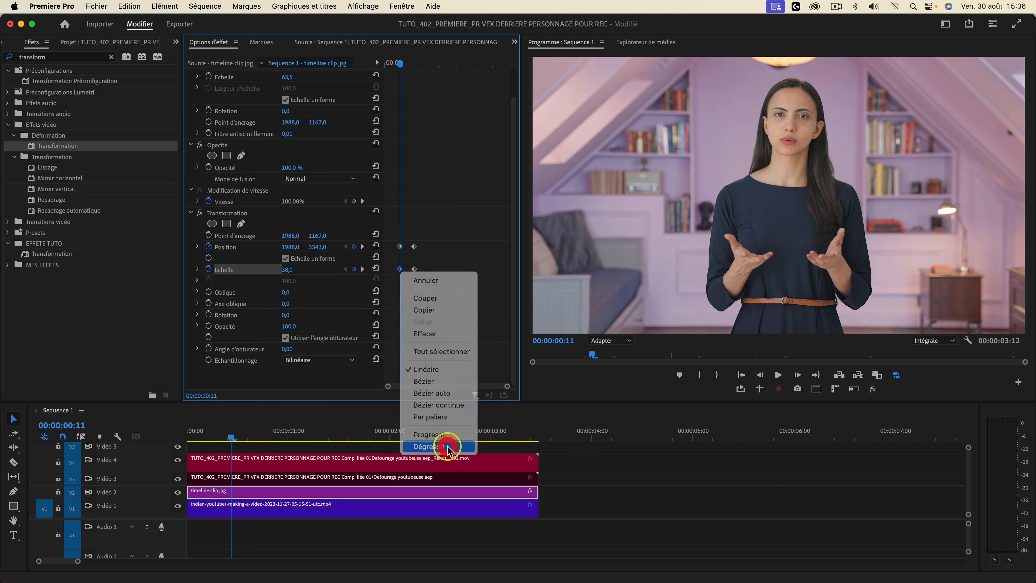
pyautogui.rightClick(414, 269)
pyautogui.click(469, 444)
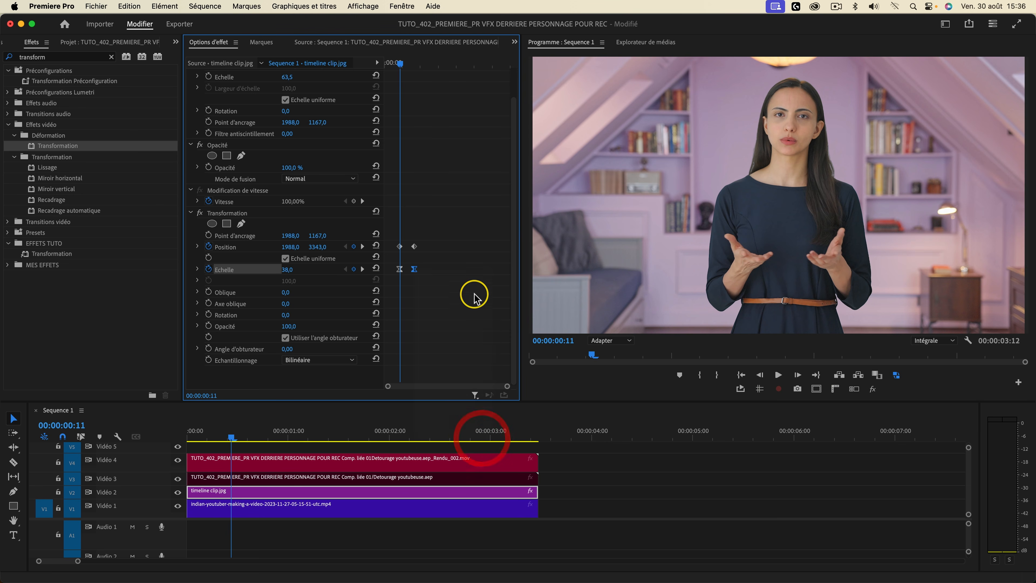
# - Display the value and speed graphs of the Transformation effect's Echelle and preview the eased scaling
pyautogui.click(196, 270)
pyautogui.press('=')
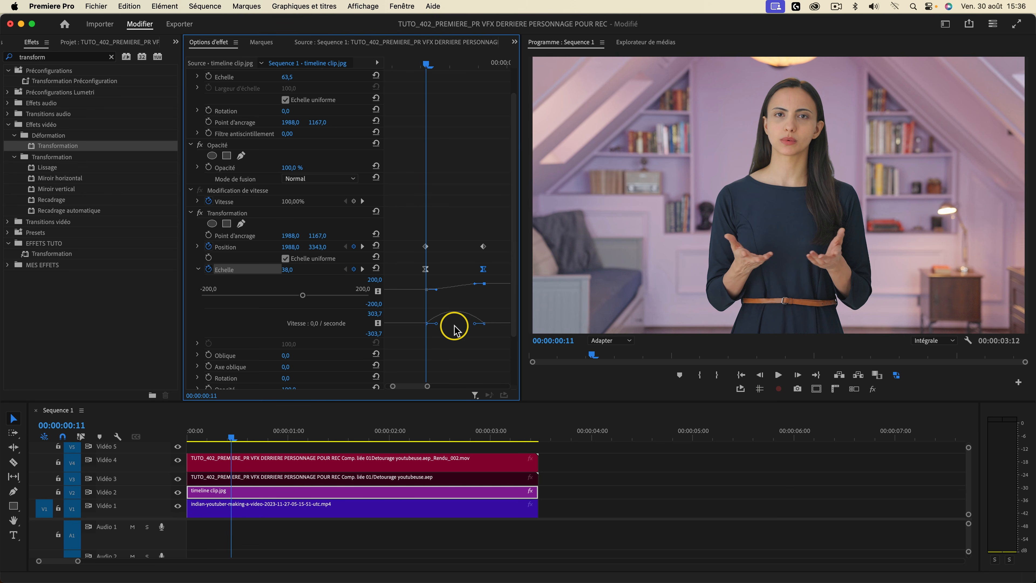
pyautogui.moveTo(426, 63)
pyautogui.mouseDown()
pyautogui.moveTo(444, 62)
pyautogui.moveTo(409, 63)
pyautogui.mouseUp()
pyautogui.press('space')
pyautogui.press('space')
# - Ease both Transformation Position keyframes on timeline clip.jpg through their temporal interpolation
pyautogui.press('-')
pyautogui.moveTo(471, 234); pyautogui.dragTo(401, 253)
pyautogui.rightClick(415, 246)
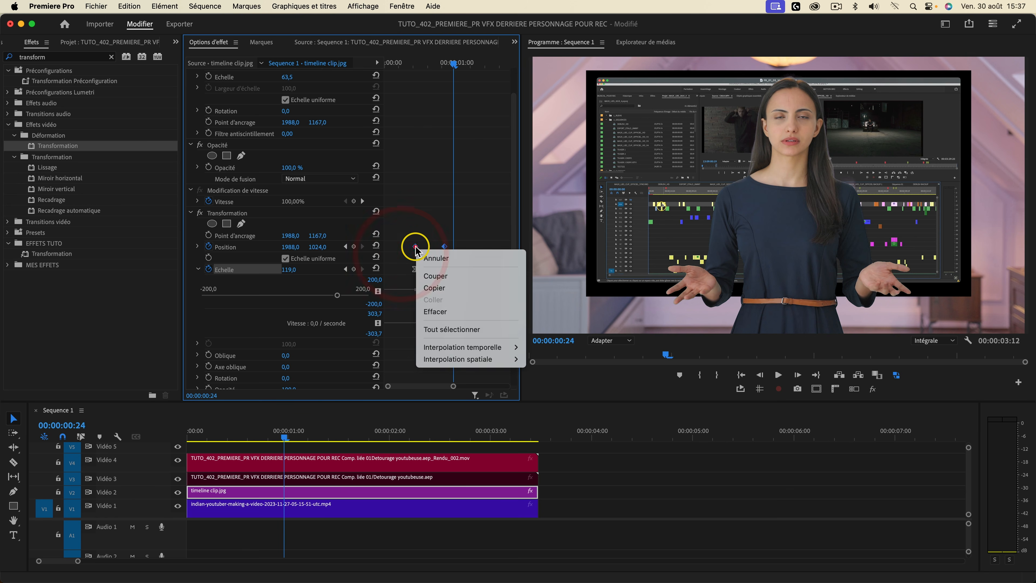
pyautogui.click(405, 201)
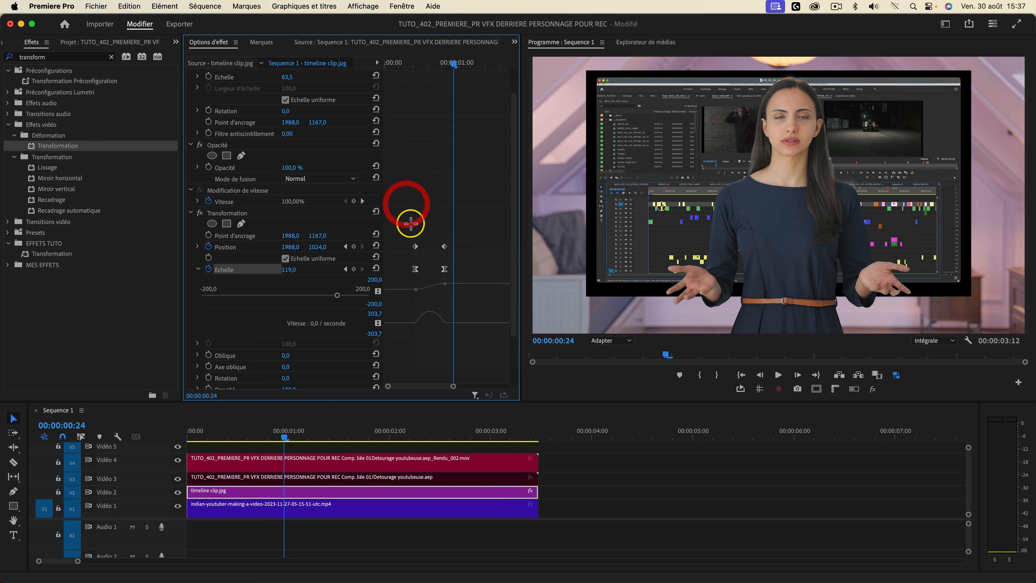
pyautogui.rightClick(415, 247)
pyautogui.moveTo(470, 347)
pyautogui.click(562, 425)
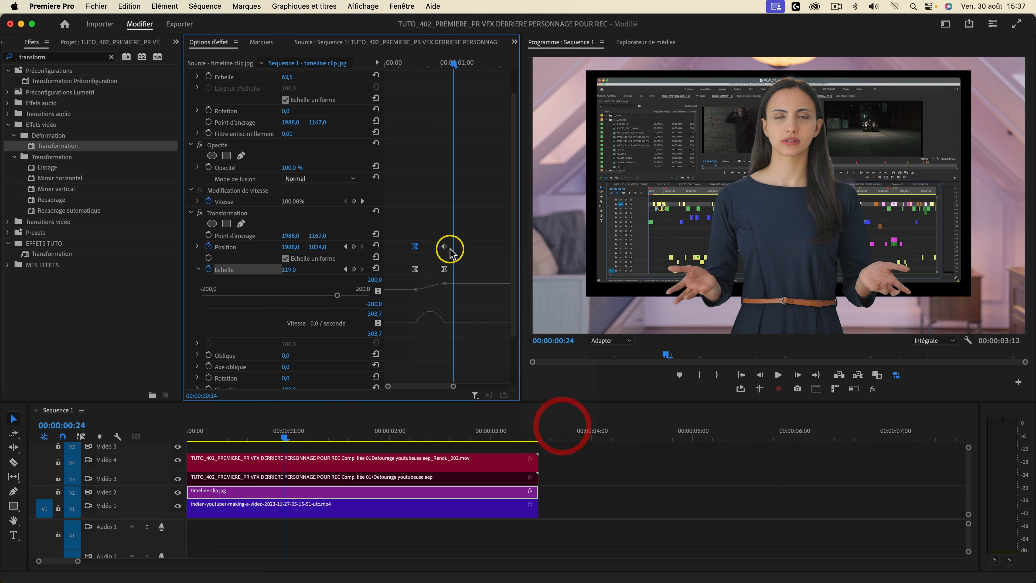
pyautogui.rightClick(445, 246)
pyautogui.click(584, 412)
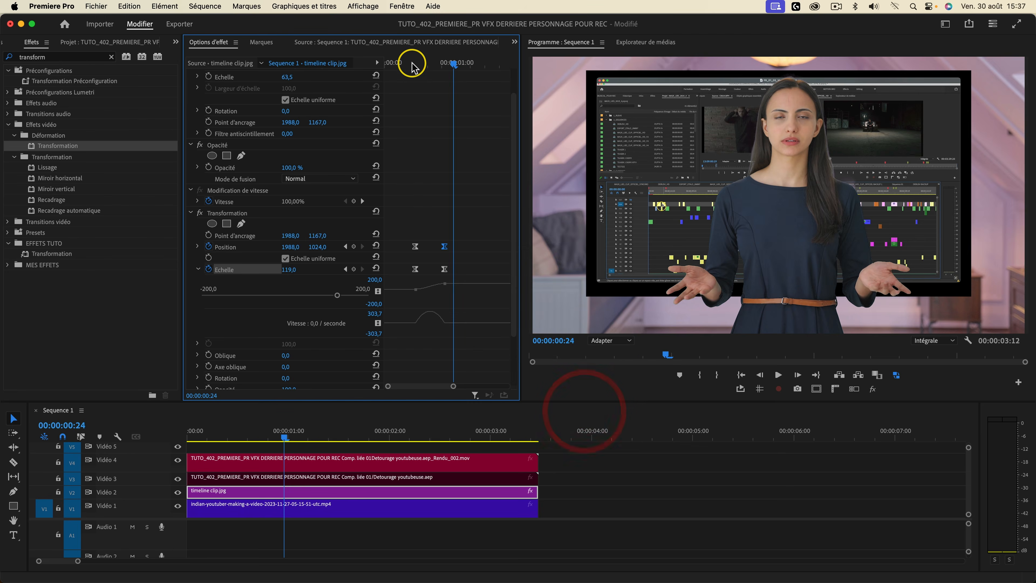
# - Replay the image's entrance several times to check the easing on the Position and Echelle keyframes
pyautogui.click(409, 62)
pyautogui.press('space')
pyautogui.click(409, 62)
pyautogui.press('space')
pyautogui.click(435, 62)
pyautogui.click(379, 64)
pyautogui.press('space')
pyautogui.click(383, 64)
pyautogui.press('space')
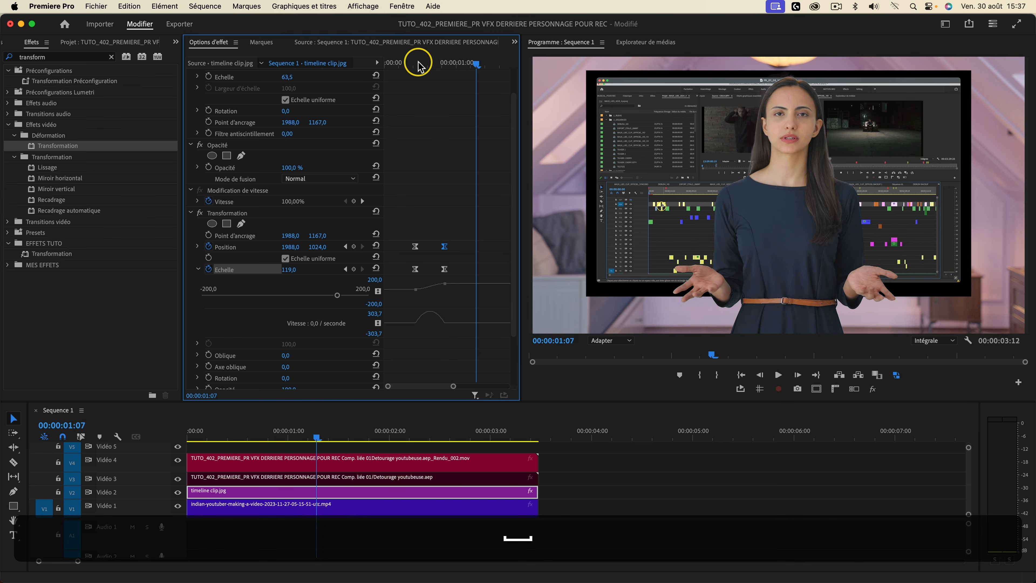
pyautogui.click(401, 64)
pyautogui.click(433, 63)
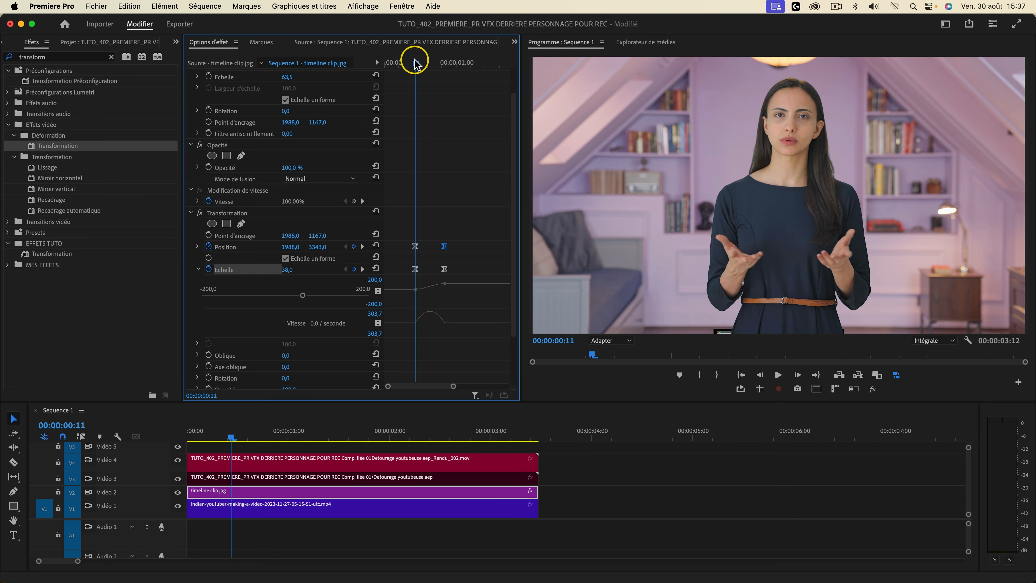
pyautogui.click(406, 63)
pyautogui.press('space')
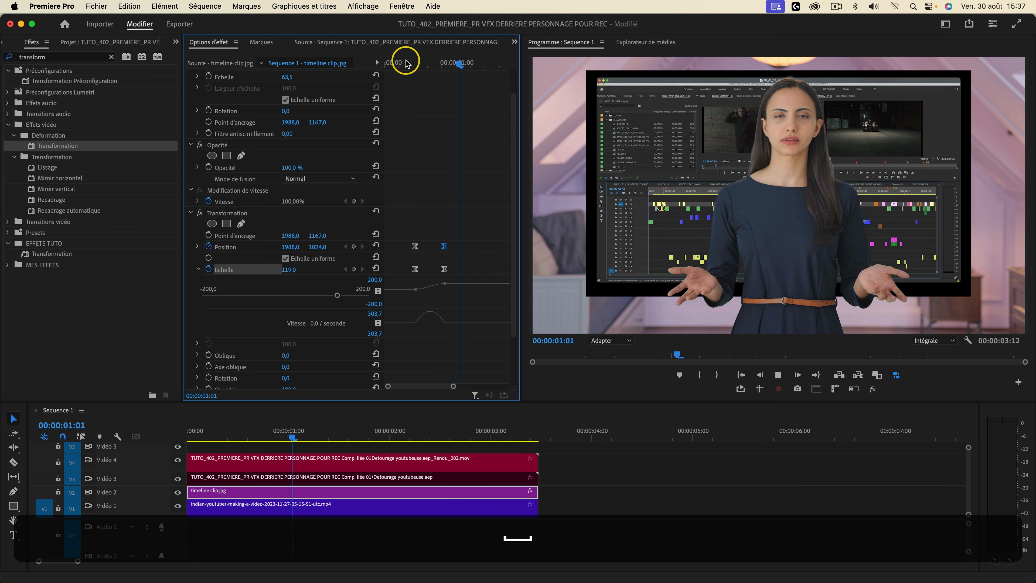
# - Go to 00:00:00:16 and display the speed graph of the Transformation effect's Position above the Echelle curves
pyautogui.click(426, 64)
pyautogui.click(199, 247)
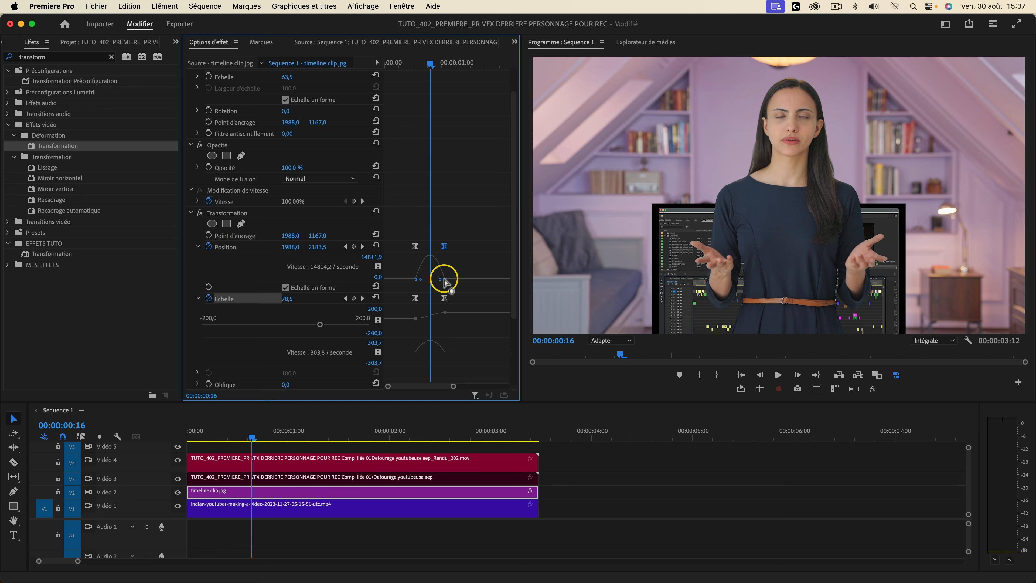
pyautogui.scroll(2, 477, 340)
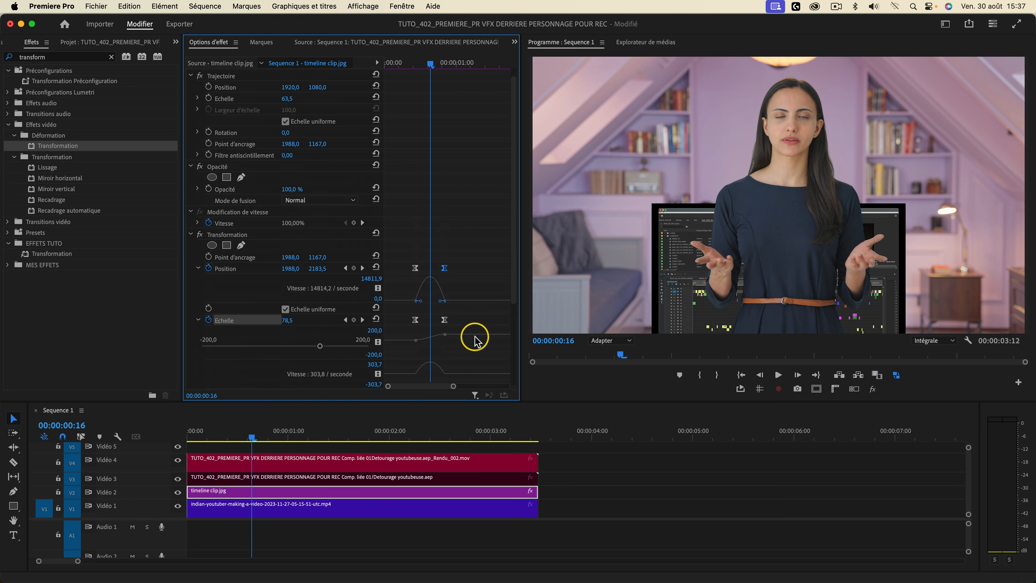
pyautogui.scroll(-5, 474, 301)
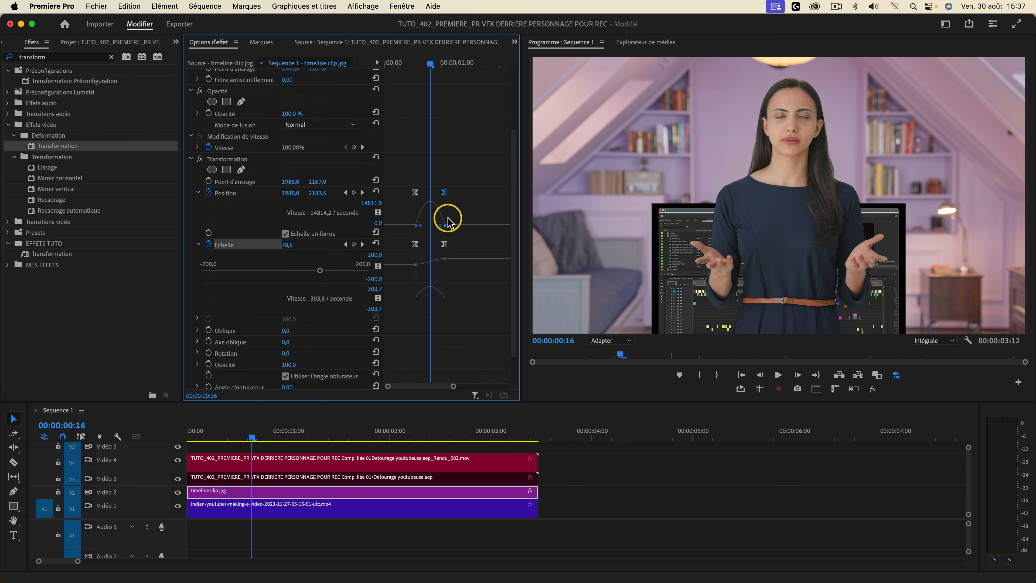
# - Set the Transformation effect's Angle d'obturateur to 360 to add motion blur to the moving image
pyautogui.scroll(-3, 447, 222)
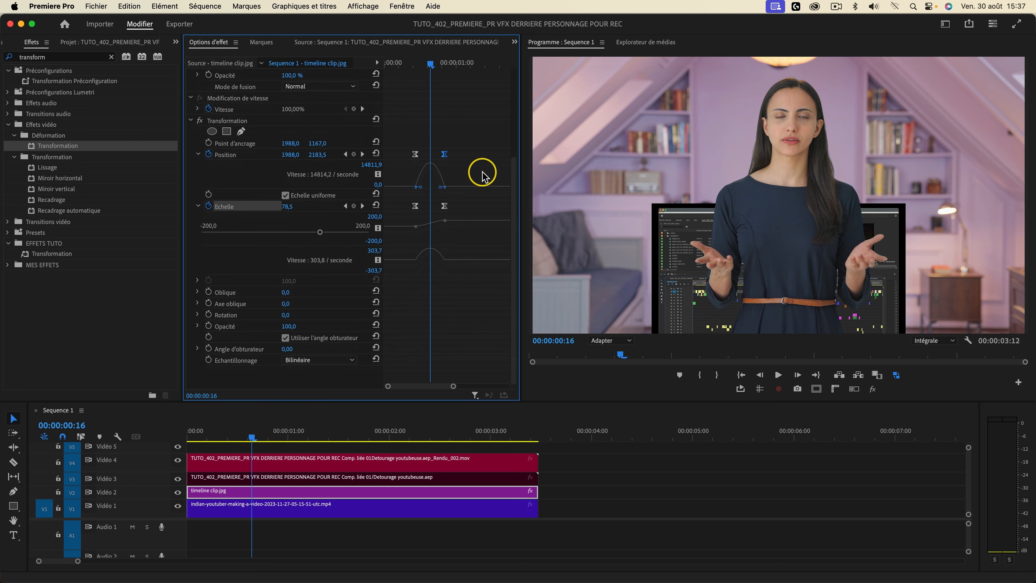
pyautogui.click(197, 348)
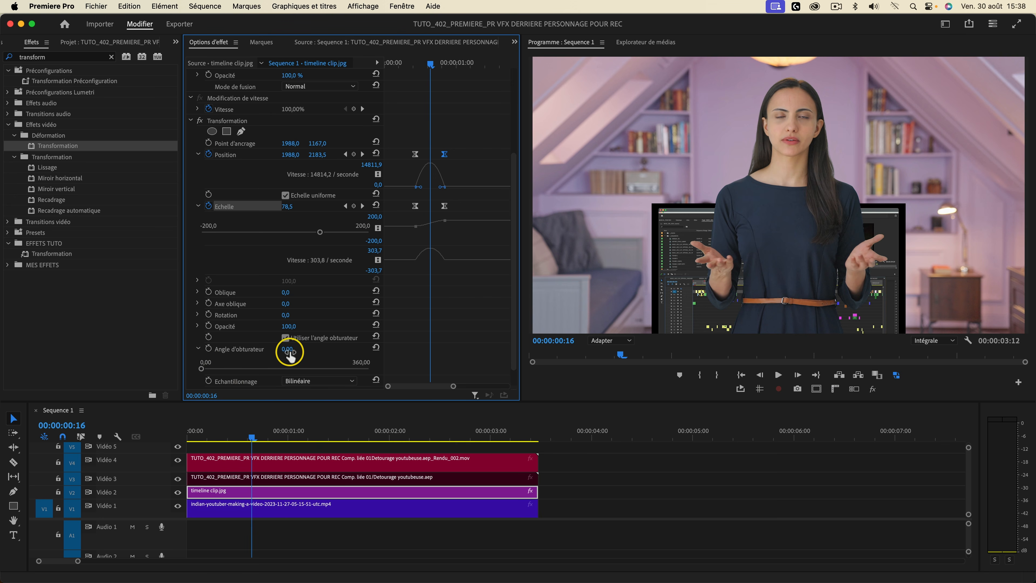
pyautogui.moveTo(206, 371); pyautogui.dragTo(423, 372)
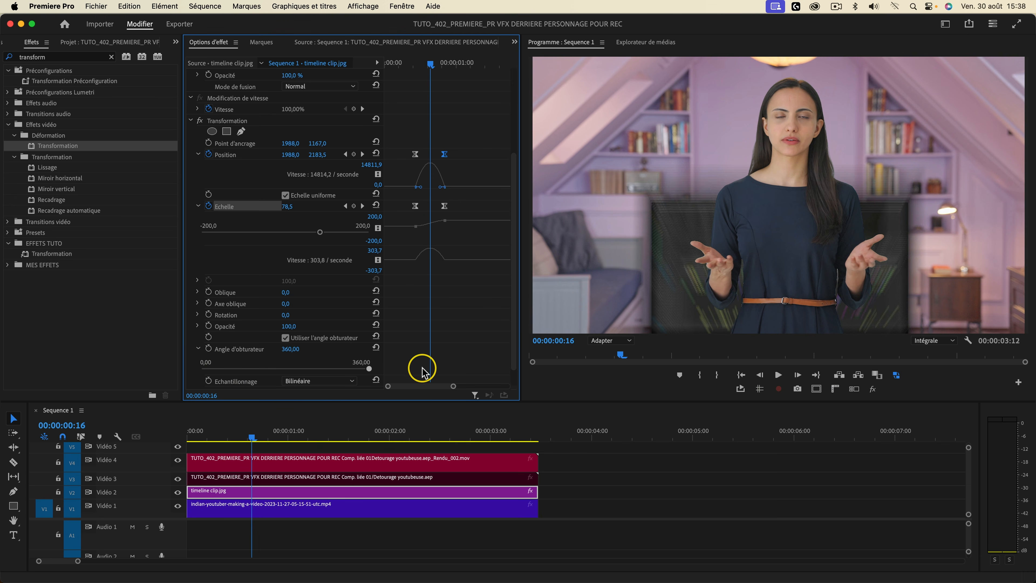
# - Play the sequence from the beginning to review the motion-blurred image appearing behind the woman
pyautogui.moveTo(423, 67); pyautogui.dragTo(393, 58)
pyautogui.press('space')
pyautogui.press('space')
pyautogui.click(131, 424)
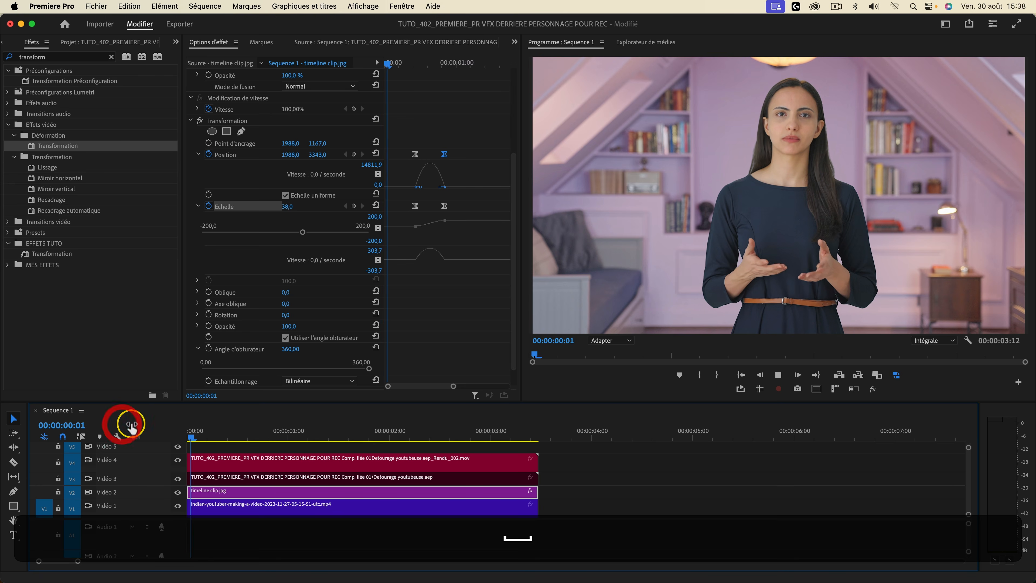
pyautogui.press('space')
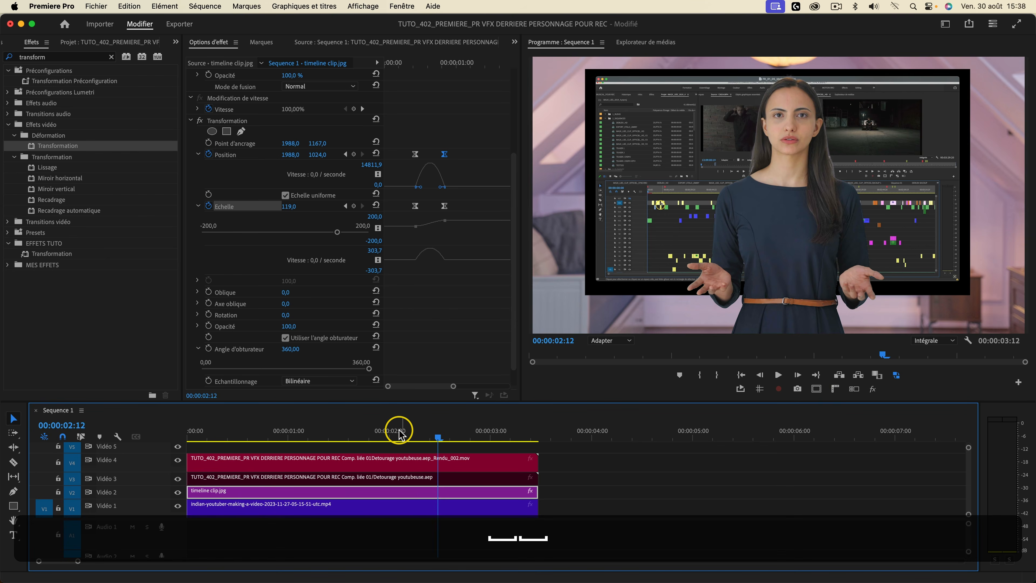
pyautogui.press('Home')
pyautogui.press('space')
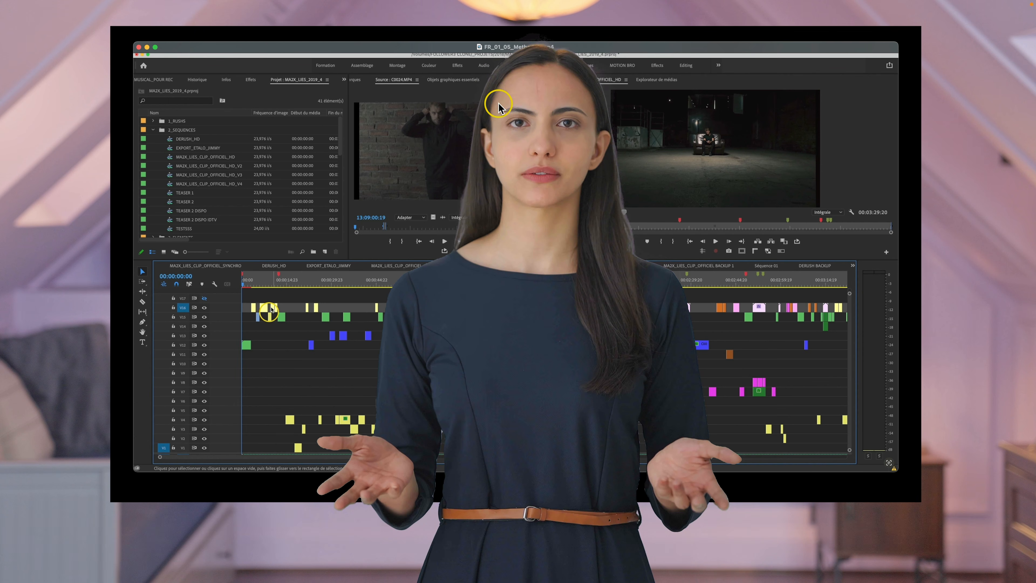
pyautogui.press('space')
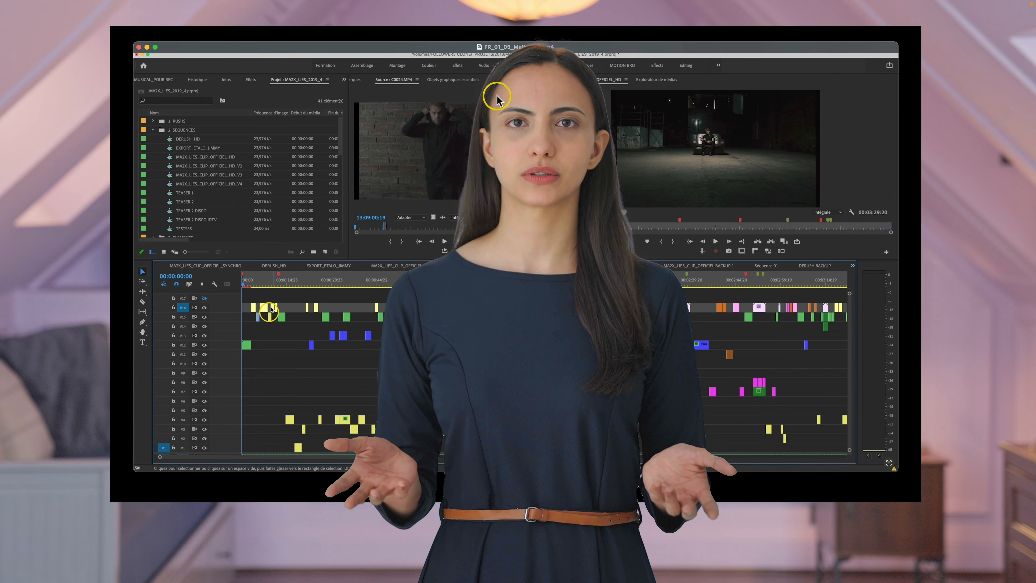
pyautogui.press('space')
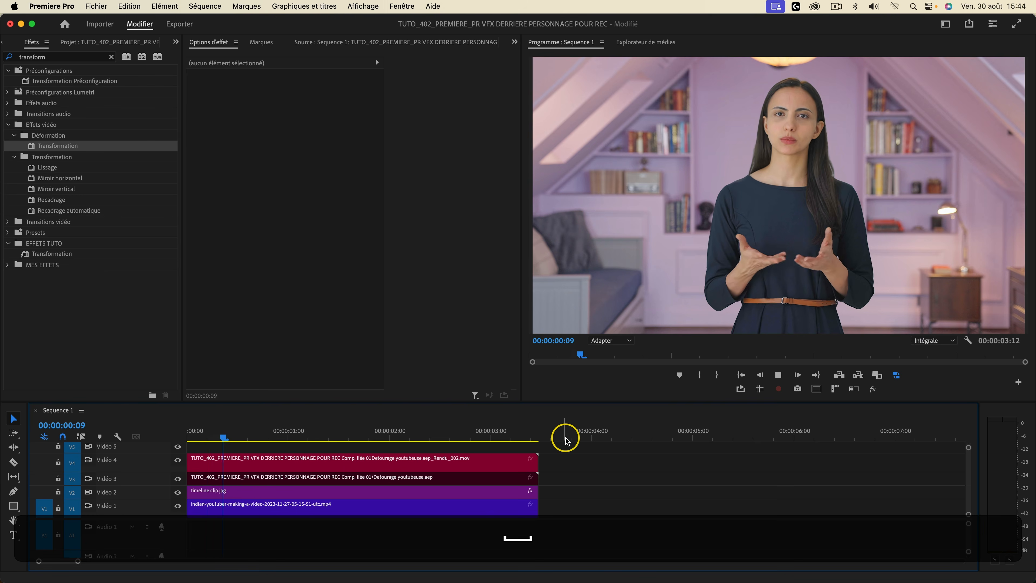
# - Nest the timeline clip.jpg clip on Vidéo 2 into a sequence named ELEMENT
pyautogui.click(309, 432)
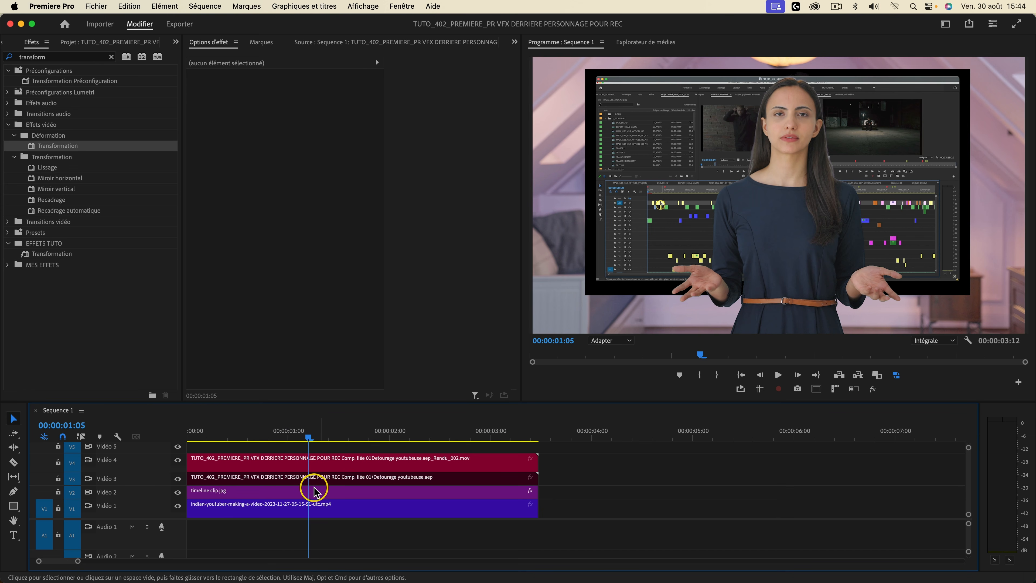
pyautogui.click(328, 464)
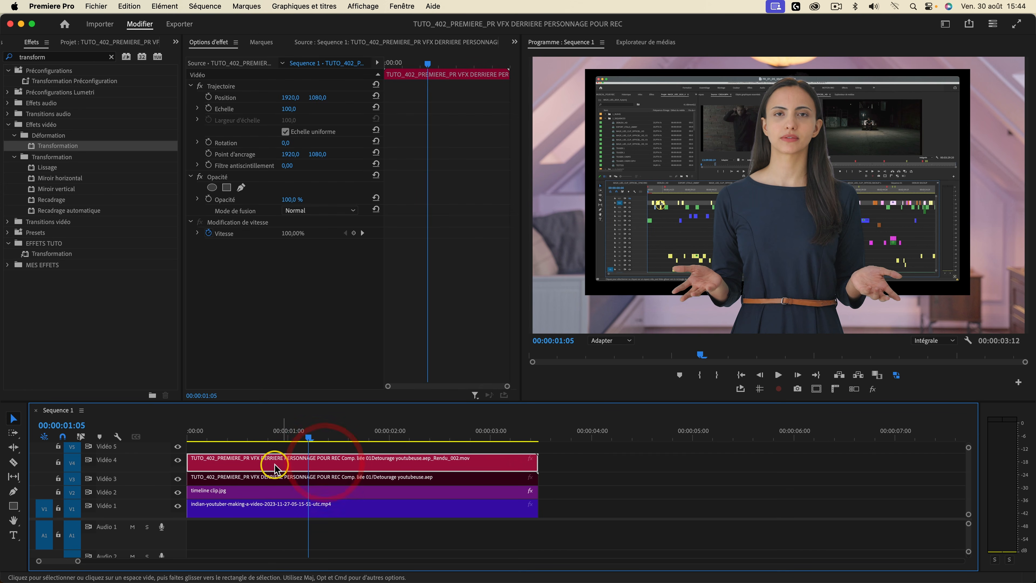
pyautogui.click(293, 491)
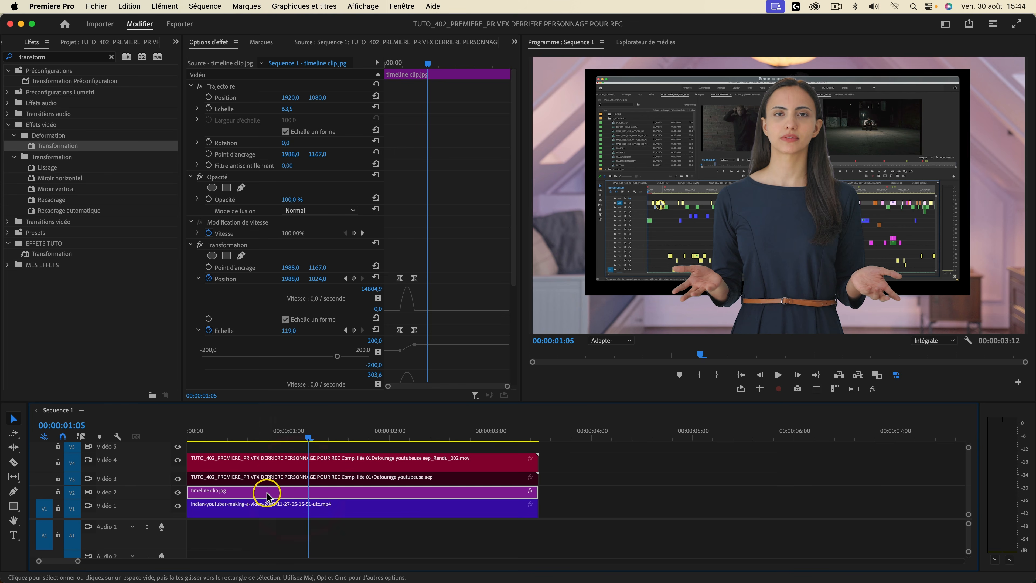
pyautogui.rightClick(281, 496)
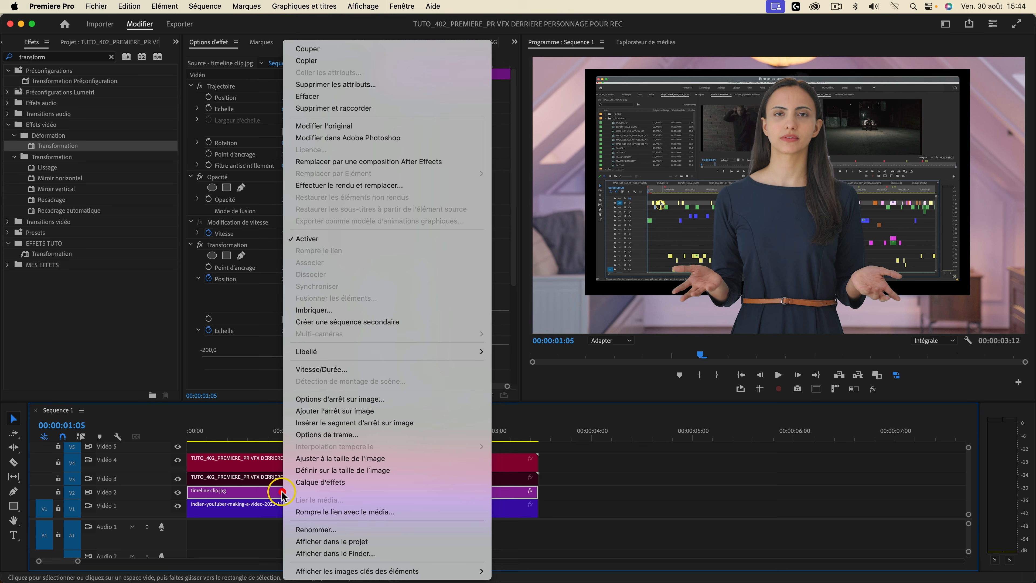
pyautogui.click(311, 314)
pyautogui.write('ELEMENT')
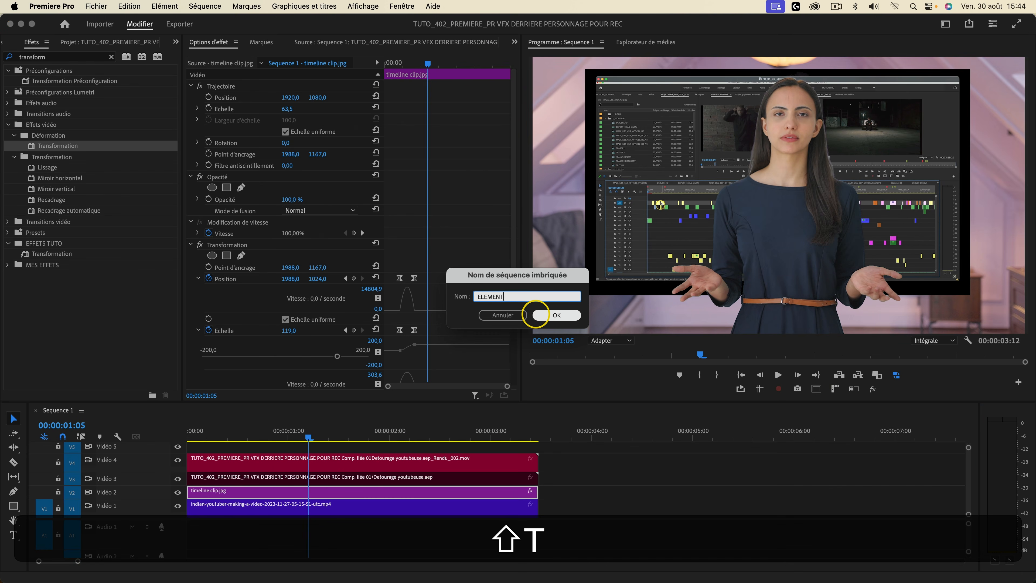
pyautogui.hotkey('shift', 'Return')
# - Open the ELEMENT nested sequence, move timeline clip.jpg down to Vidéo 1 and hide that track
pyautogui.doubleClick(266, 493)
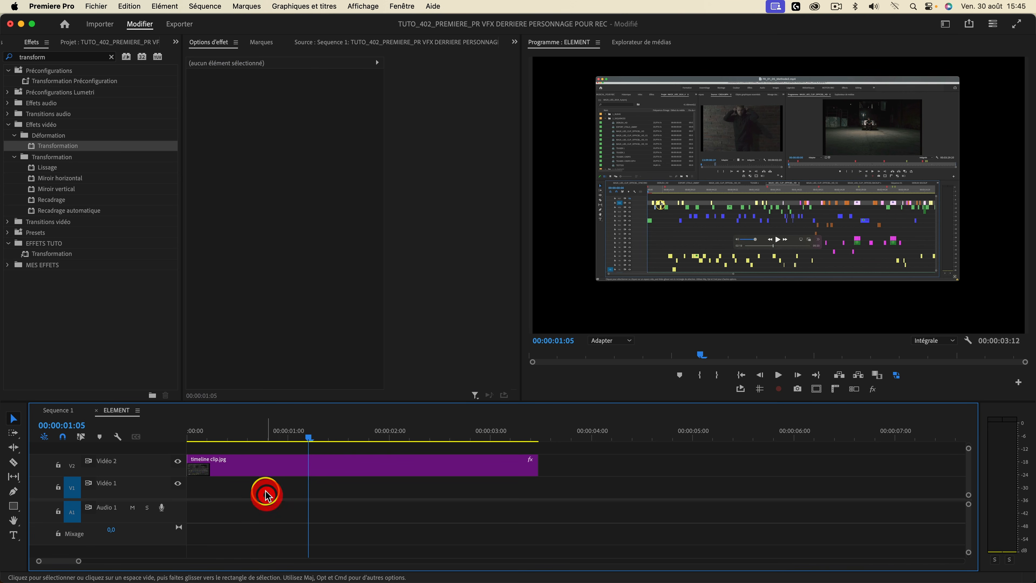
pyautogui.moveTo(275, 468); pyautogui.dragTo(255, 491)
pyautogui.click(178, 484)
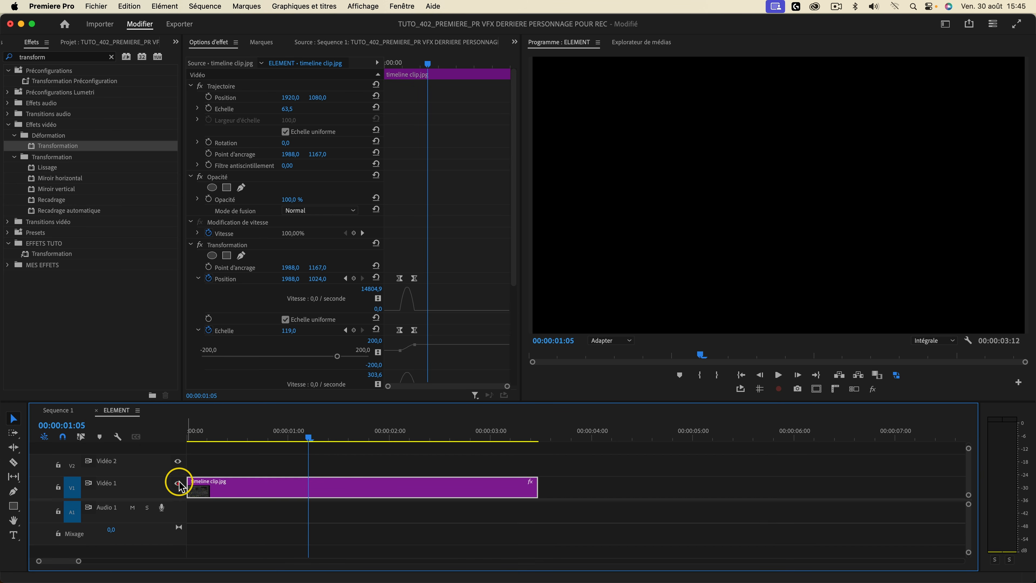
# - Add a large text title reading PRESENTATION on Vidéo 2 from the start of ELEMENT, extended to the image clip's length
pyautogui.press('Home')
pyautogui.click(139, 424)
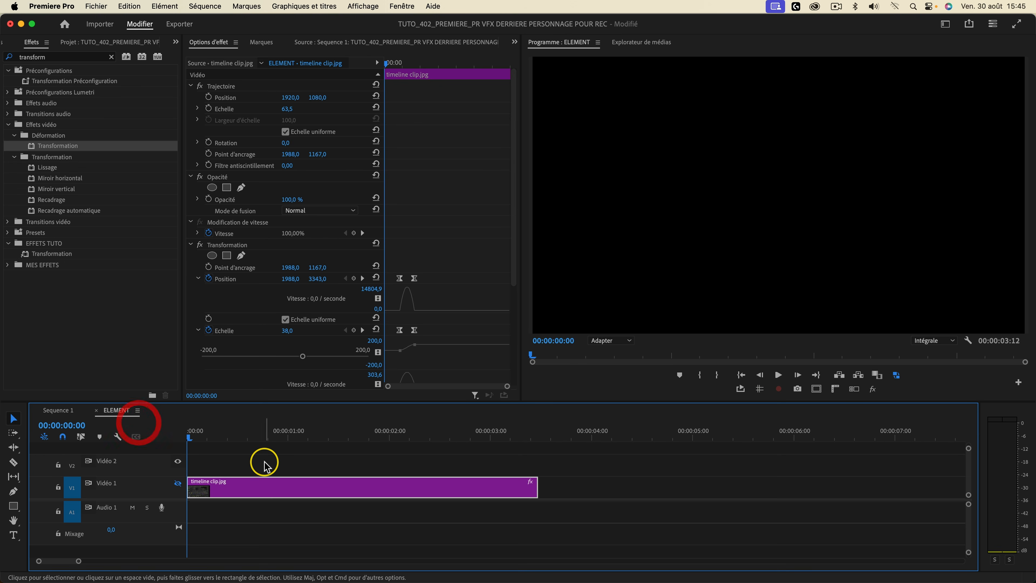
pyautogui.press('super+t')
pyautogui.doubleClick(877, 196)
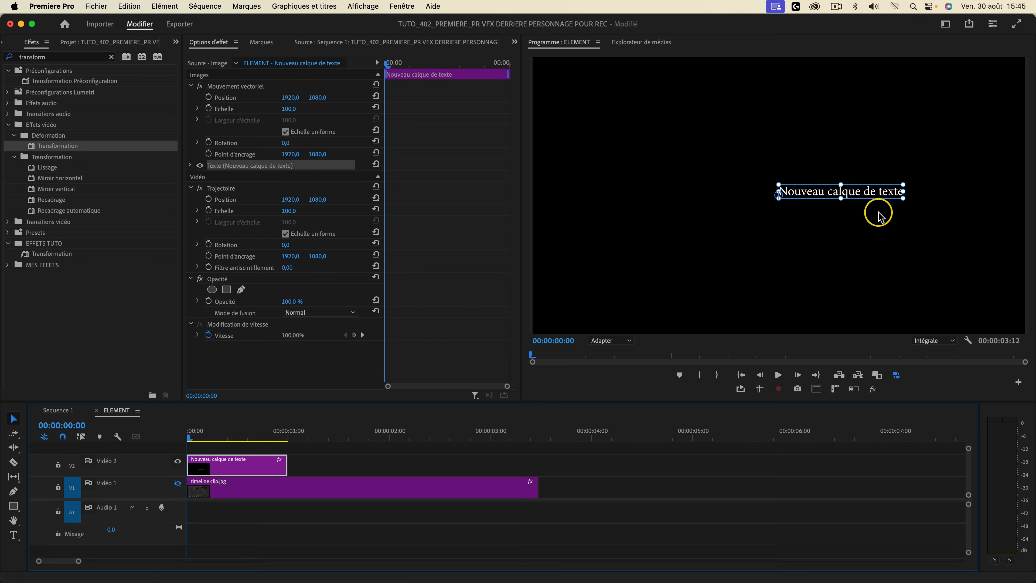
pyautogui.hotkey('shift', 'BackSpace')
pyautogui.write('PRESENTATION')
pyautogui.press('shift+super+a')
pyautogui.moveTo(215, 208); pyautogui.dragTo(302, 211)
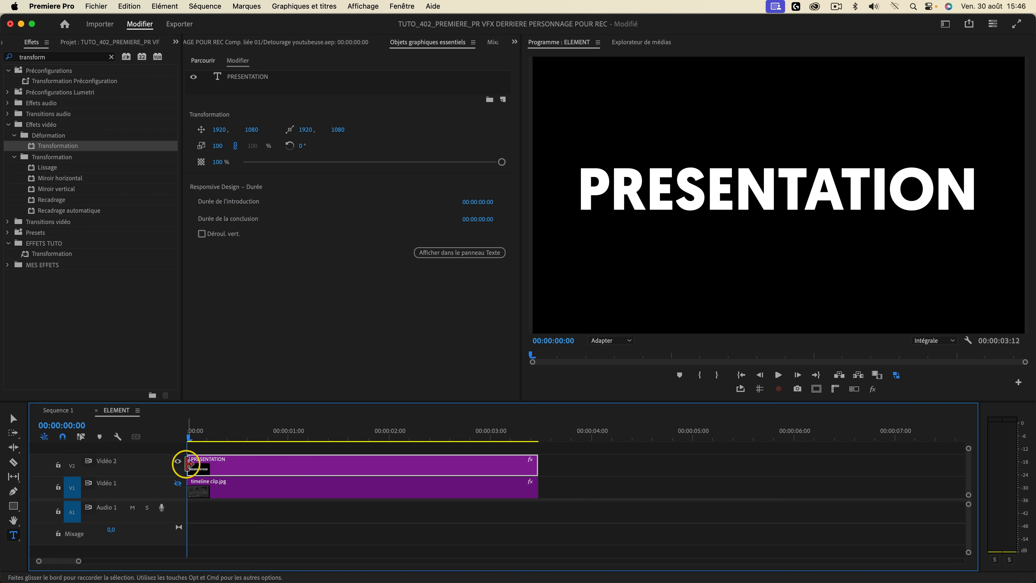
# - Hide the Vidéo 2 track and cut the Transformation effect from timeline clip.jpg in ELEMENT
pyautogui.click(178, 462)
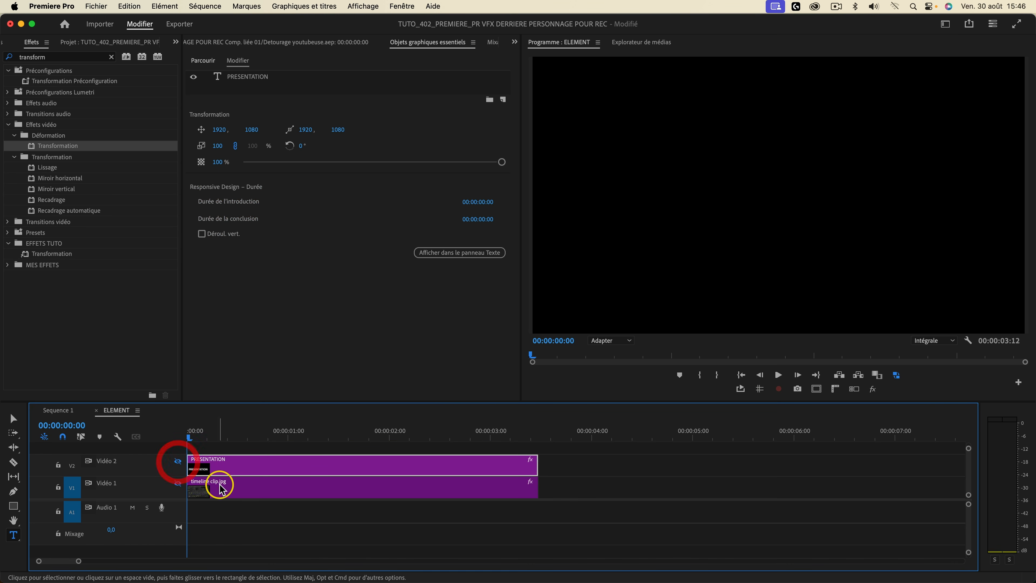
pyautogui.click(215, 487)
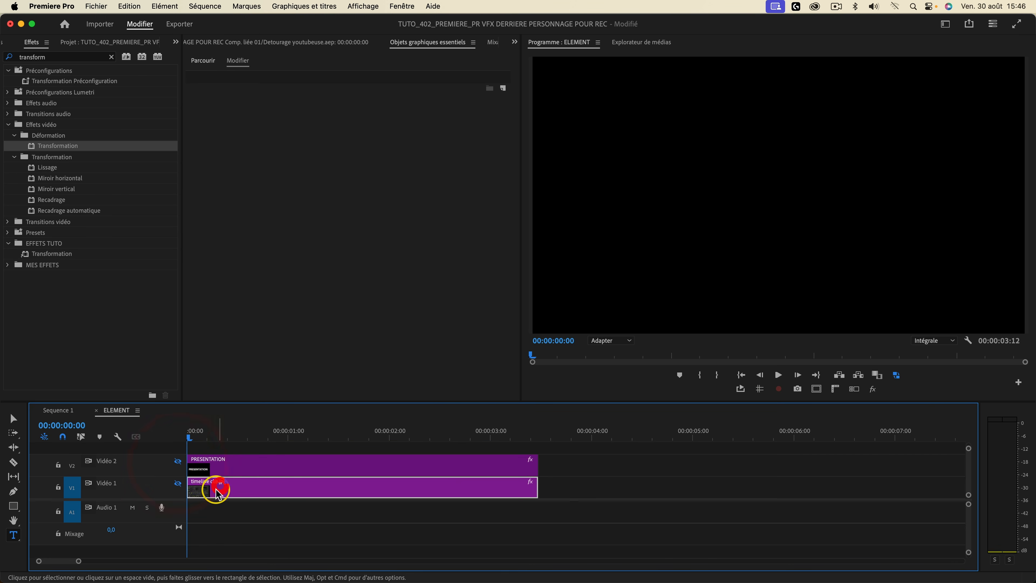
pyautogui.click(518, 45)
pyautogui.click(521, 52)
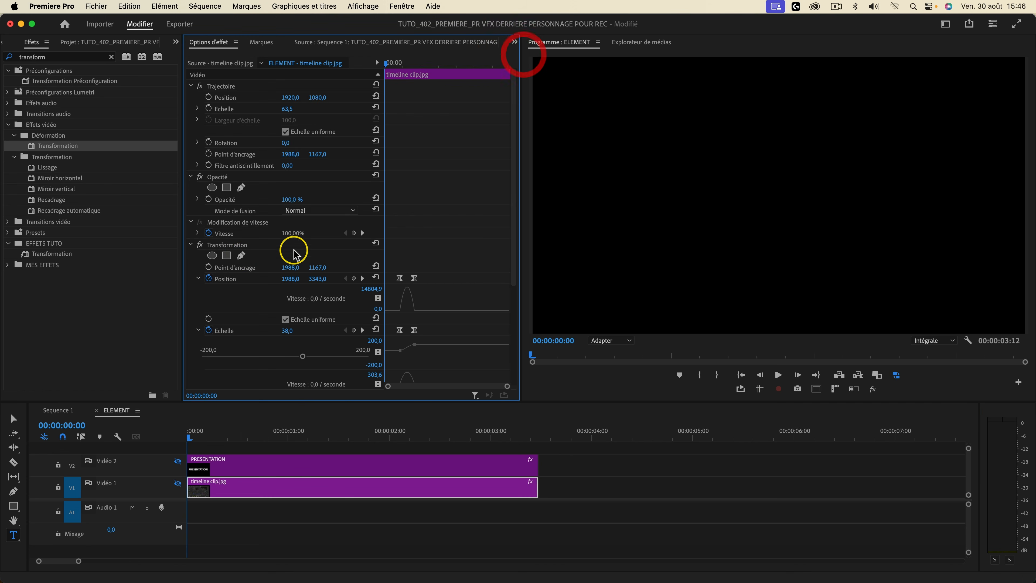
pyautogui.click(239, 244)
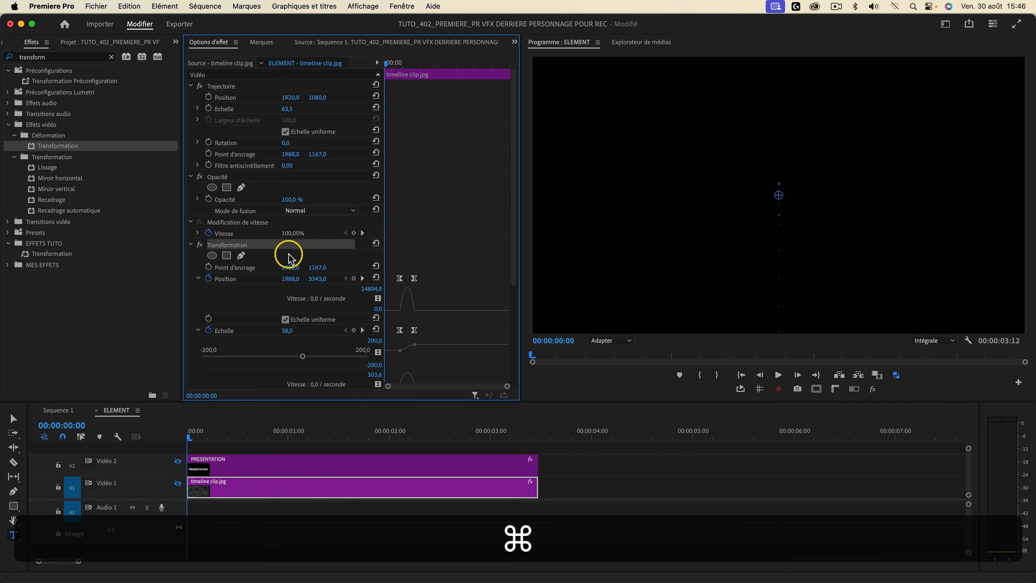
pyautogui.press('super+x')
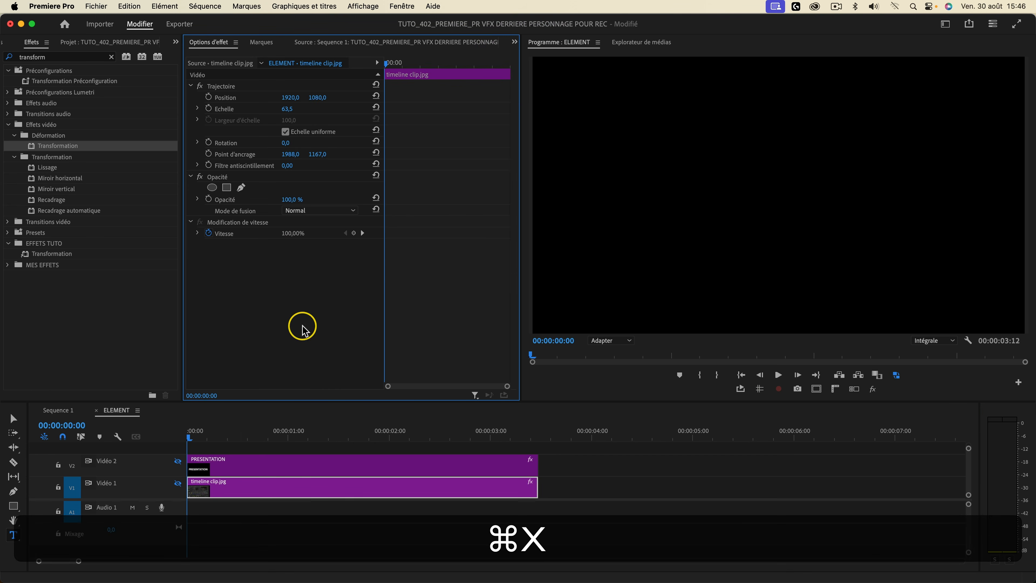
# - Paste the Transformation effect onto the ELEMENT clip in Sequence 1 and show the Vidéo 2 track again inside ELEMENT
pyautogui.click(59, 412)
pyautogui.click(161, 439)
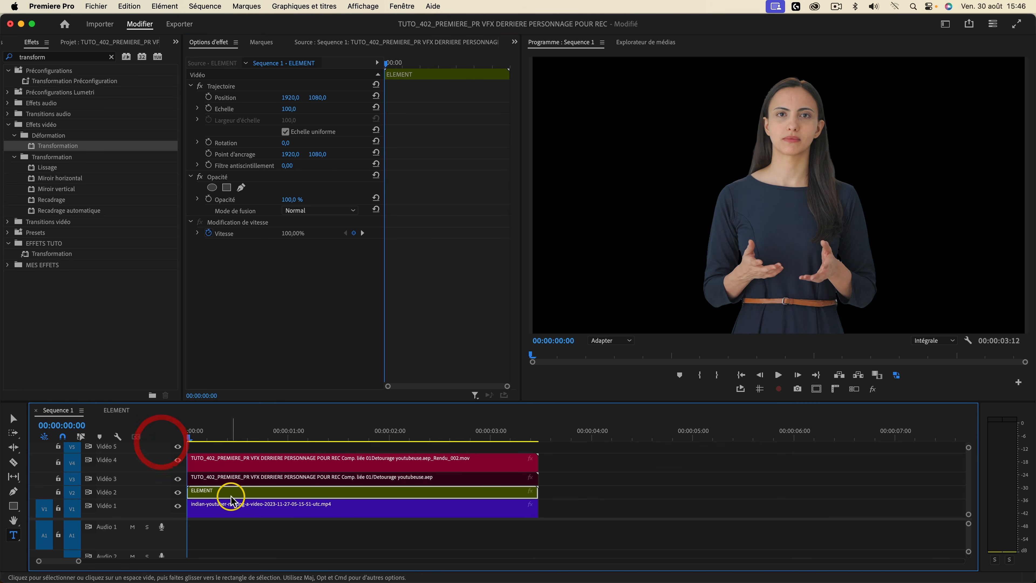
pyautogui.press('super+v')
pyautogui.moveTo(206, 444); pyautogui.dragTo(161, 431)
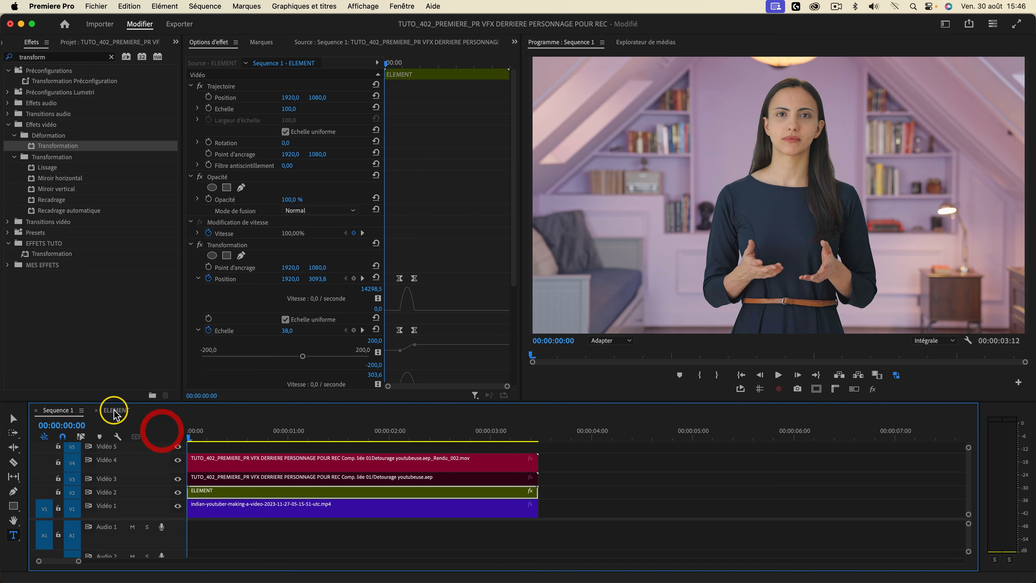
pyautogui.click(115, 412)
pyautogui.click(177, 483)
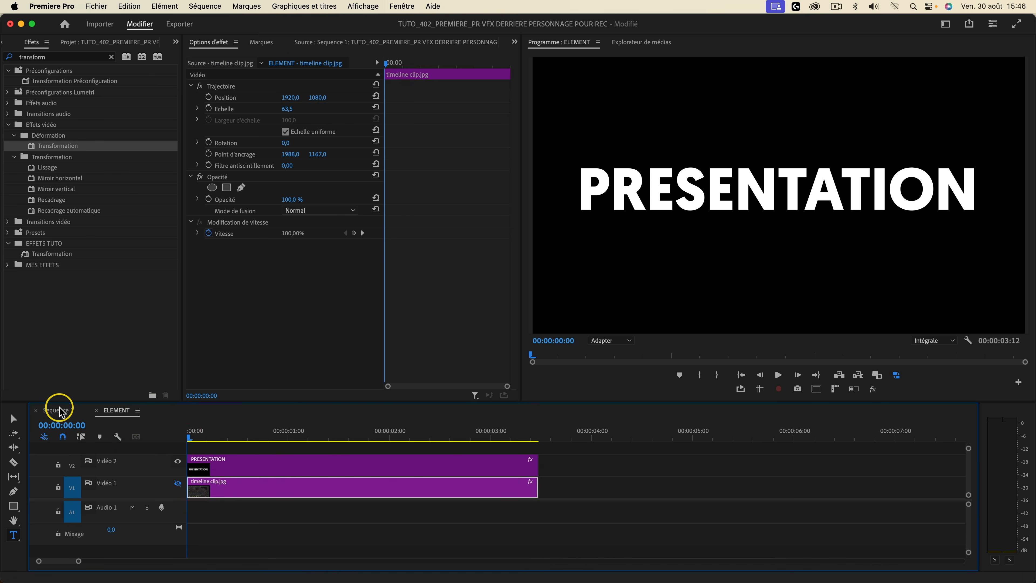
# - Play Sequence 1 from the beginning to review the PRESENTATION text animating behind the woman
pyautogui.click(60, 412)
pyautogui.press('space')
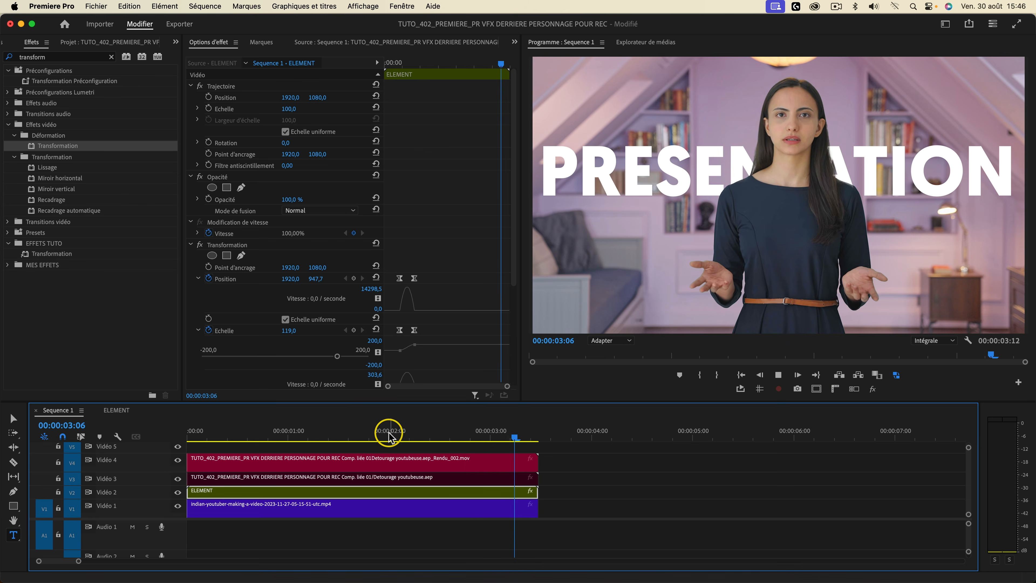
pyautogui.press('space')
pyautogui.click(102, 418)
pyautogui.press('v')
pyautogui.press('Home')
pyautogui.press('space')
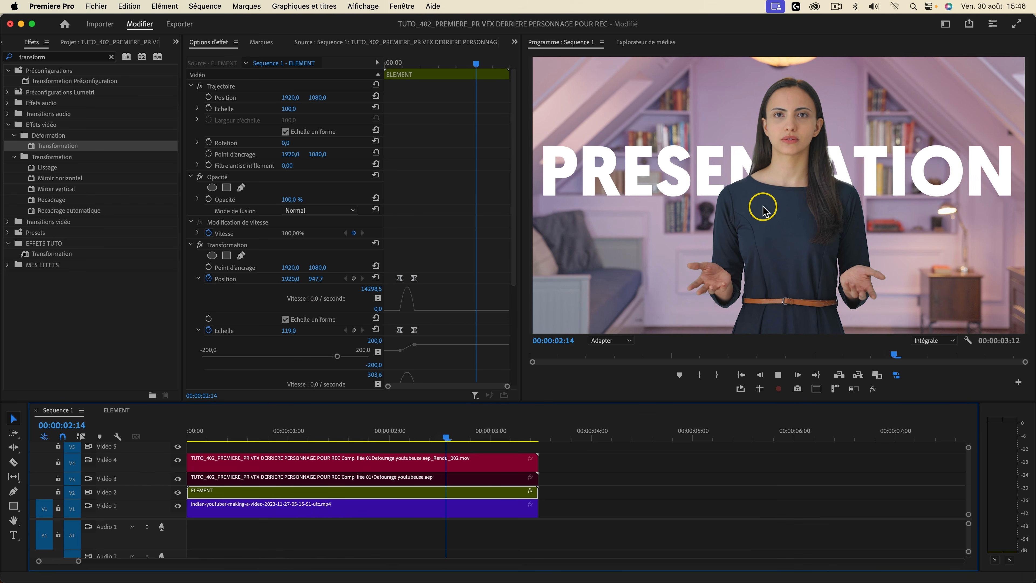
pyautogui.press('space')
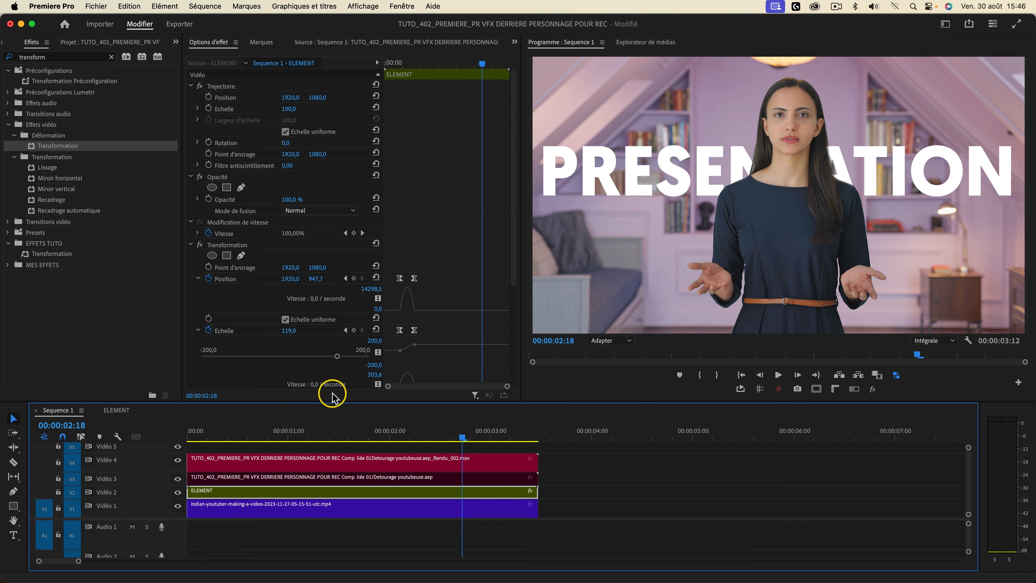
# - Swap the content inside ELEMENT by hiding the text track Vidéo 2 and showing the image track Vidéo 1
pyautogui.click(309, 434)
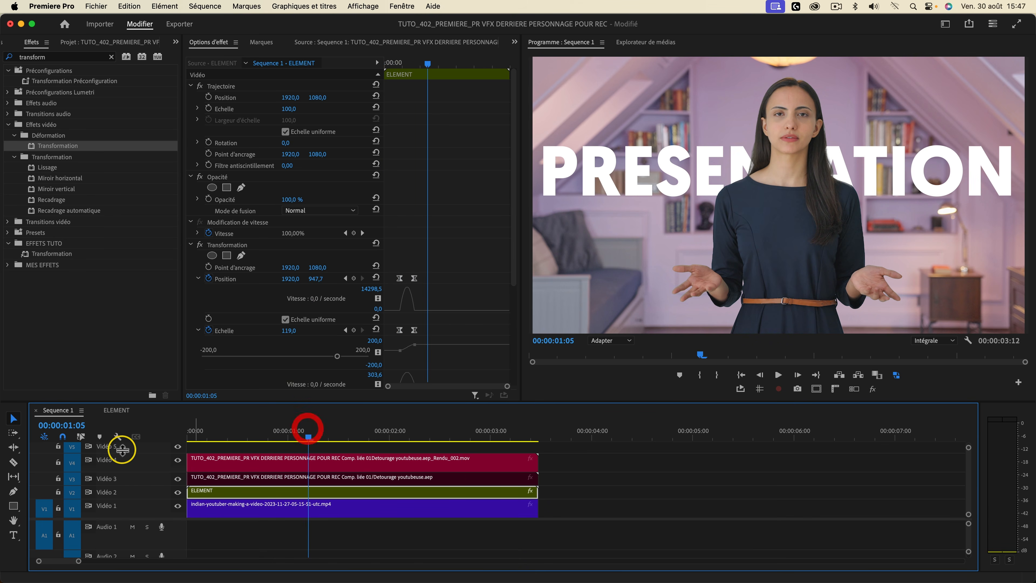
pyautogui.click(118, 410)
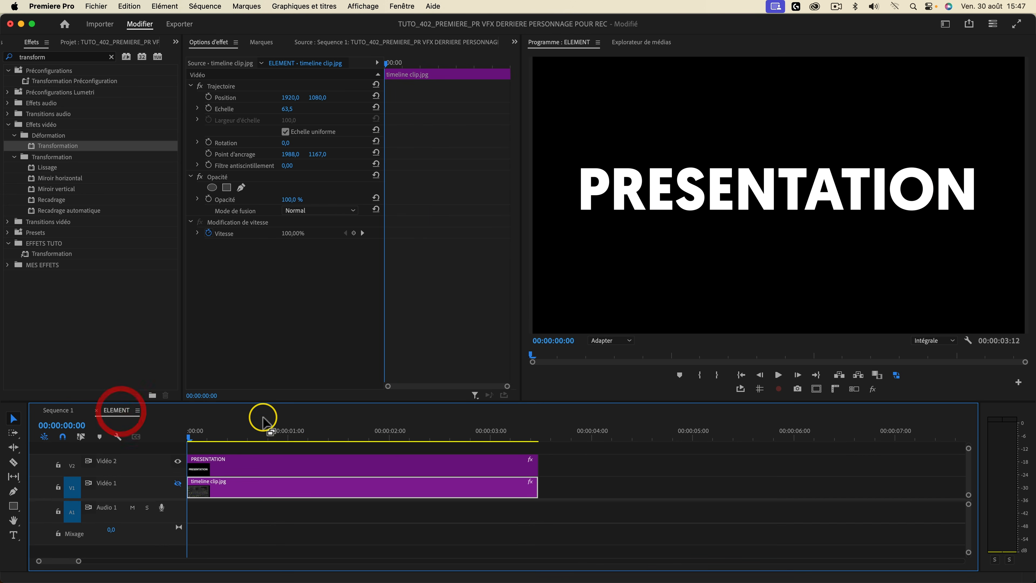
pyautogui.click(178, 461)
pyautogui.click(177, 483)
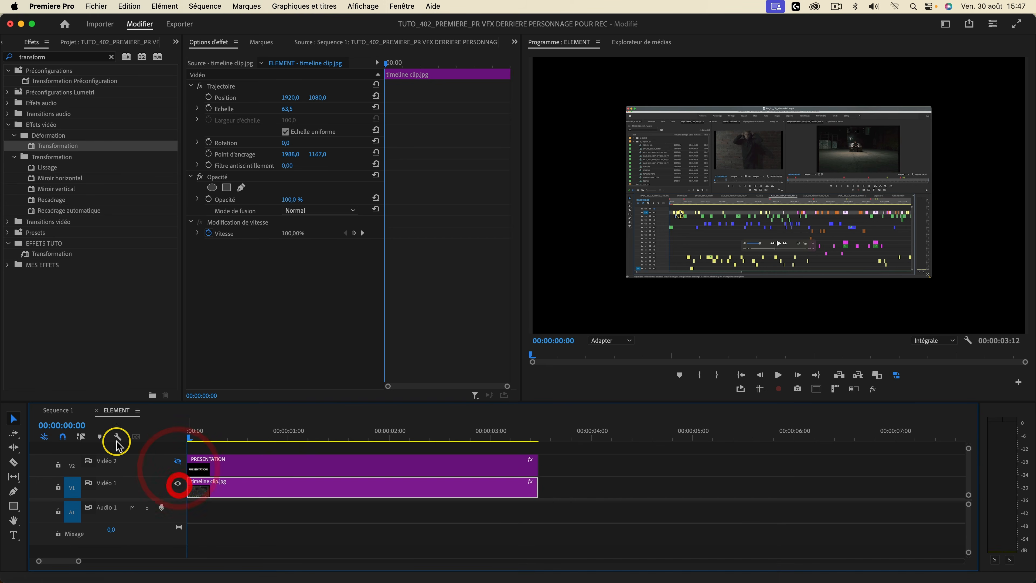
# - Play Sequence 1 from near the start to review the timeline image animating behind the woman
pyautogui.click(56, 412)
pyautogui.click(196, 433)
pyautogui.press('space')
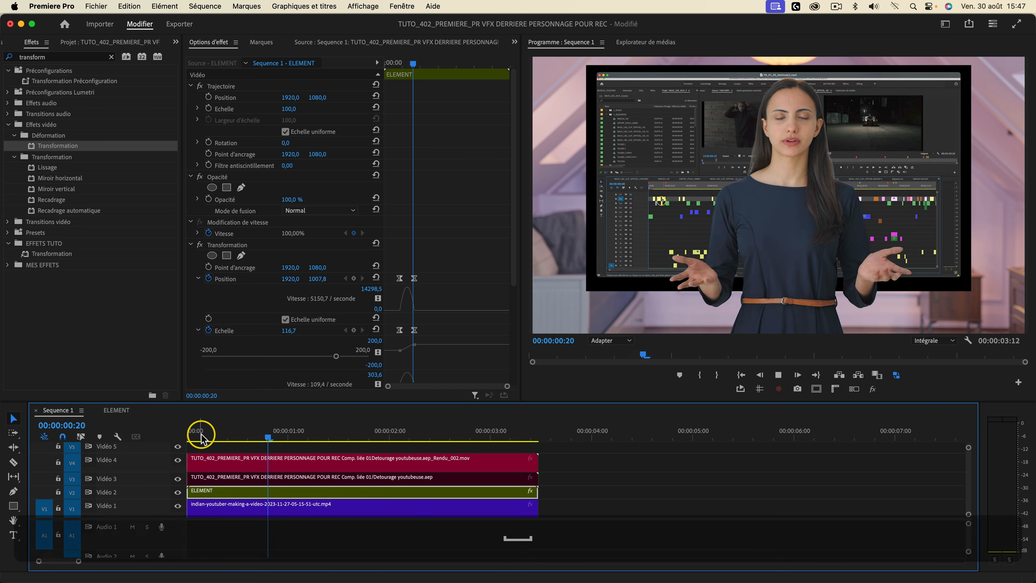
pyautogui.click(253, 492)
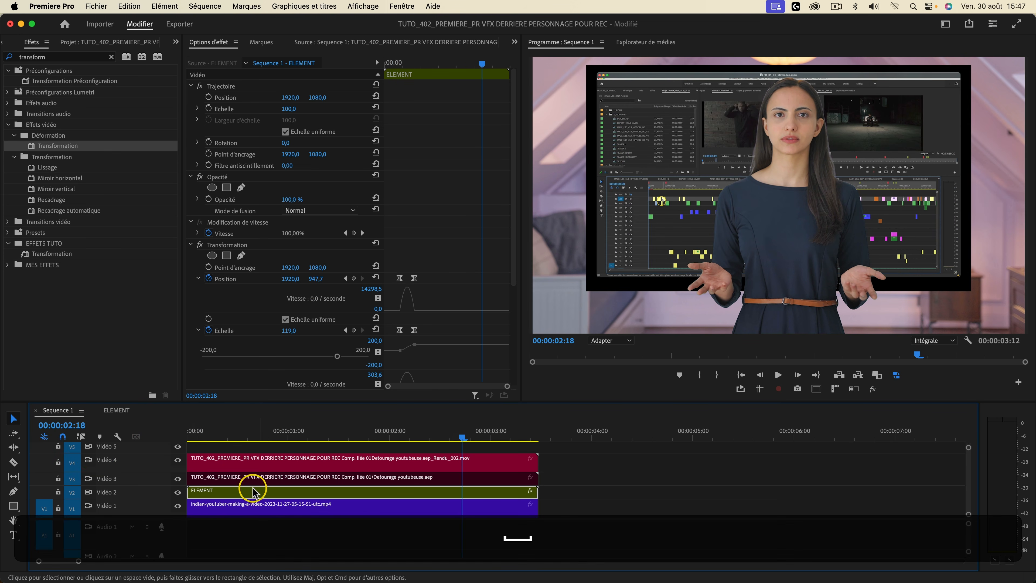
# - Switch ELEMENT back to the PRESENTATION text and replay Sequence 1
pyautogui.click(116, 410)
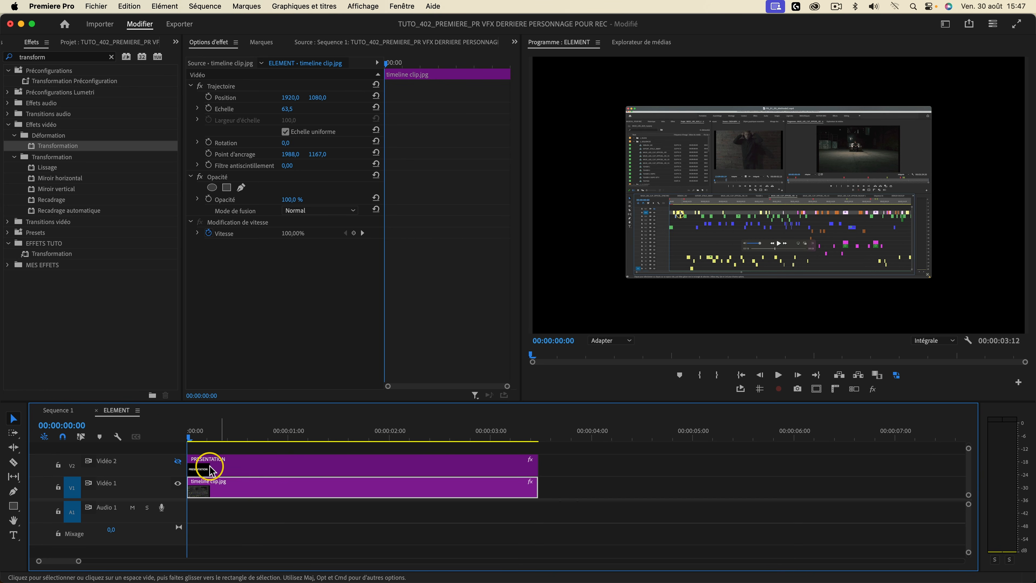
pyautogui.click(62, 410)
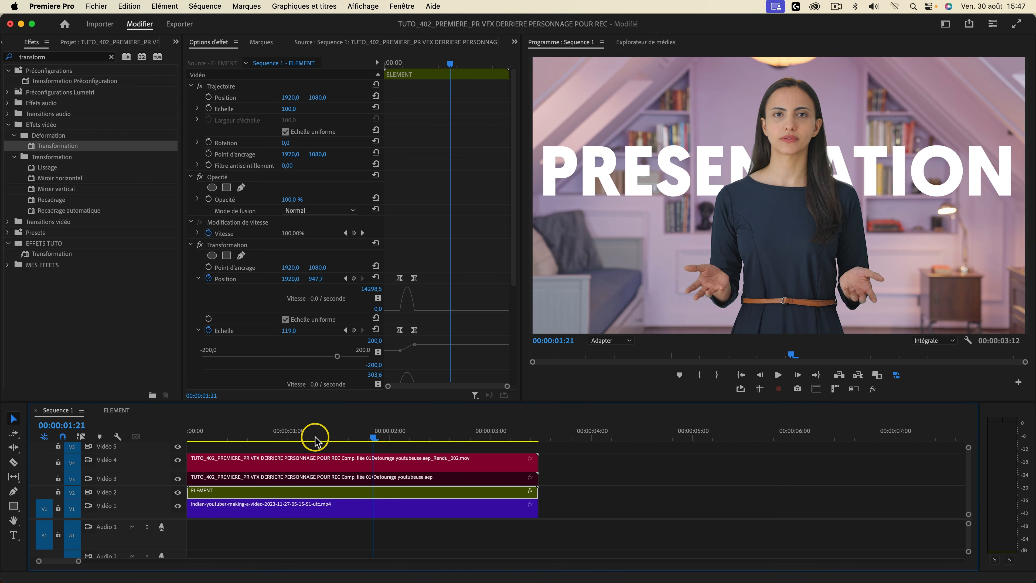
pyautogui.press('space')
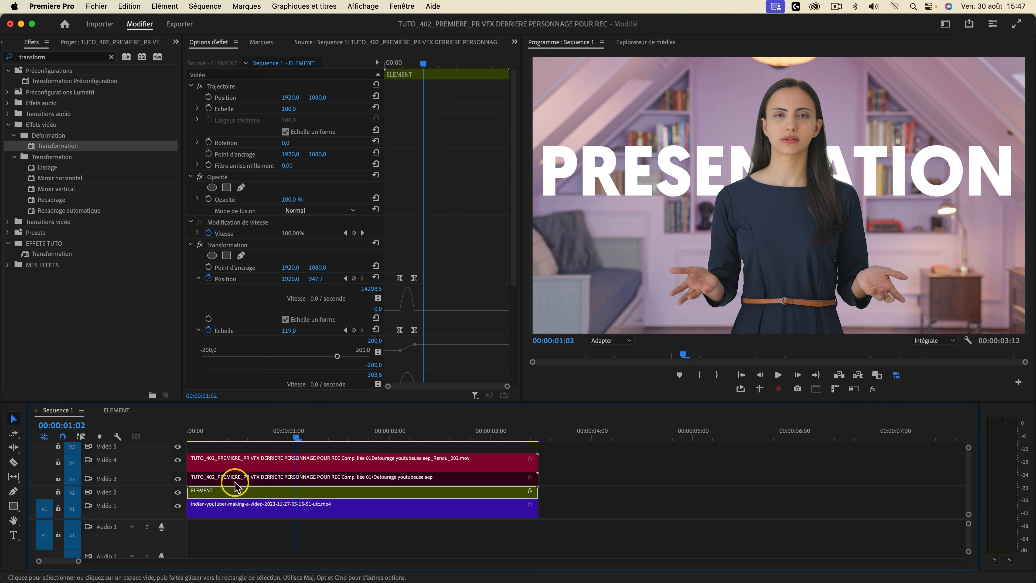
# - Move both cut-out woman clips up one track, duplicate the ELEMENT clip onto Vidéo 3, and check the duplicate's content
pyautogui.moveTo(539, 456); pyautogui.dragTo(424, 451)
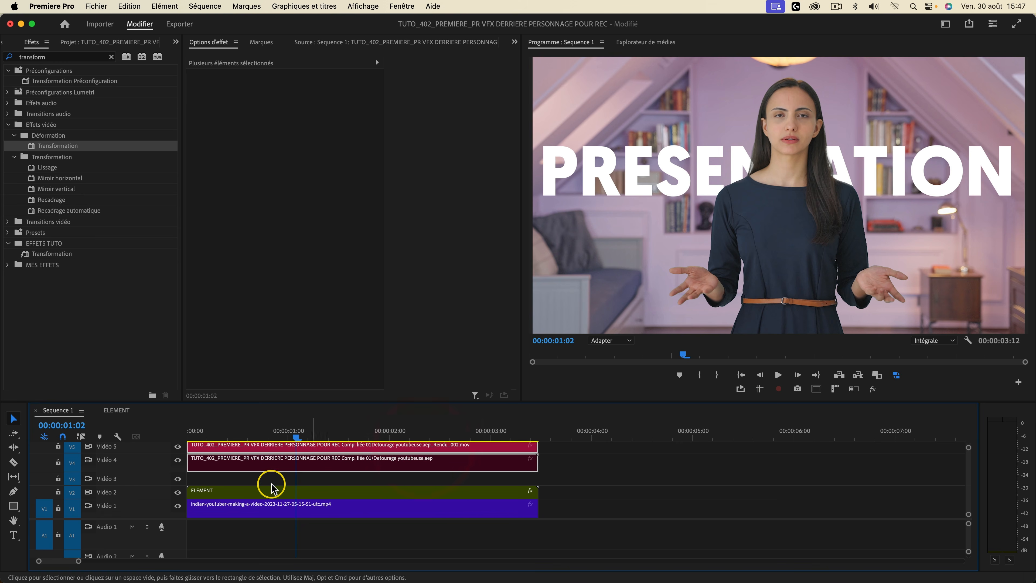
pyautogui.moveTo(253, 494); pyautogui.dragTo(312, 482)
pyautogui.doubleClick(284, 486)
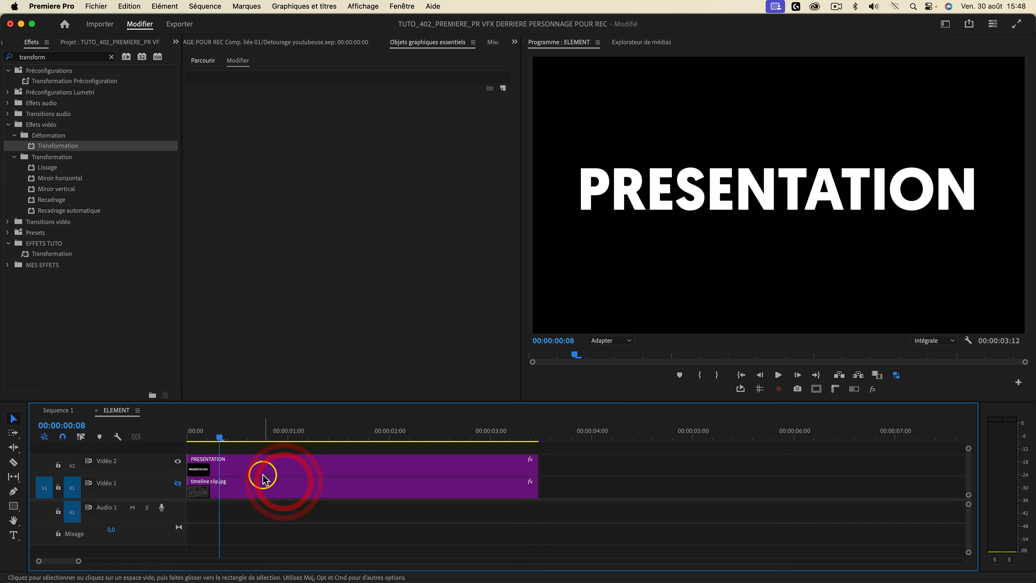
pyautogui.click(51, 410)
# - Change the label colour of the ELEMENT copy on Vidéo 3 to orange
pyautogui.click(240, 481)
pyautogui.press('3')
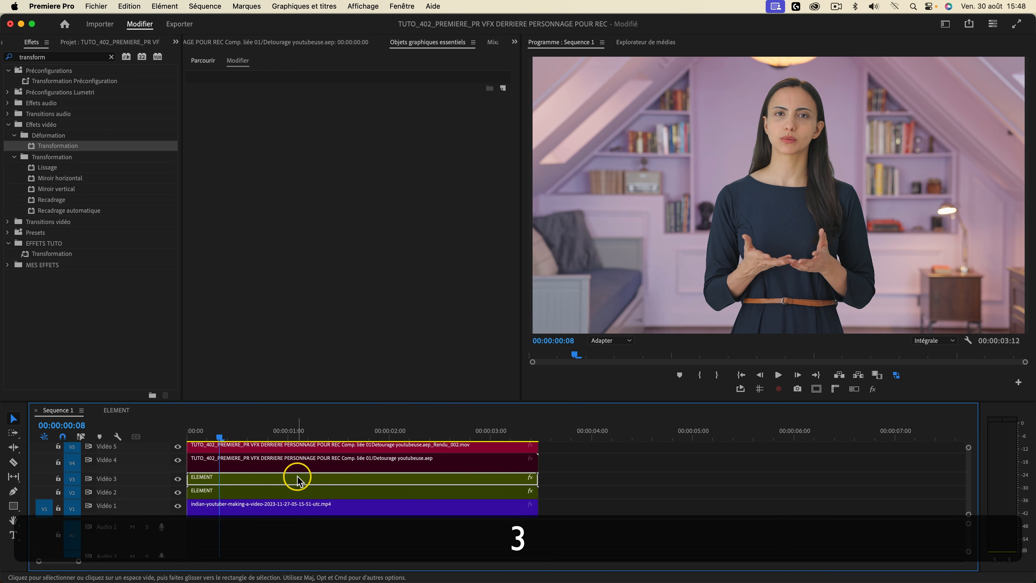
pyautogui.press('5')
pyautogui.press('4')
pyautogui.press('7')
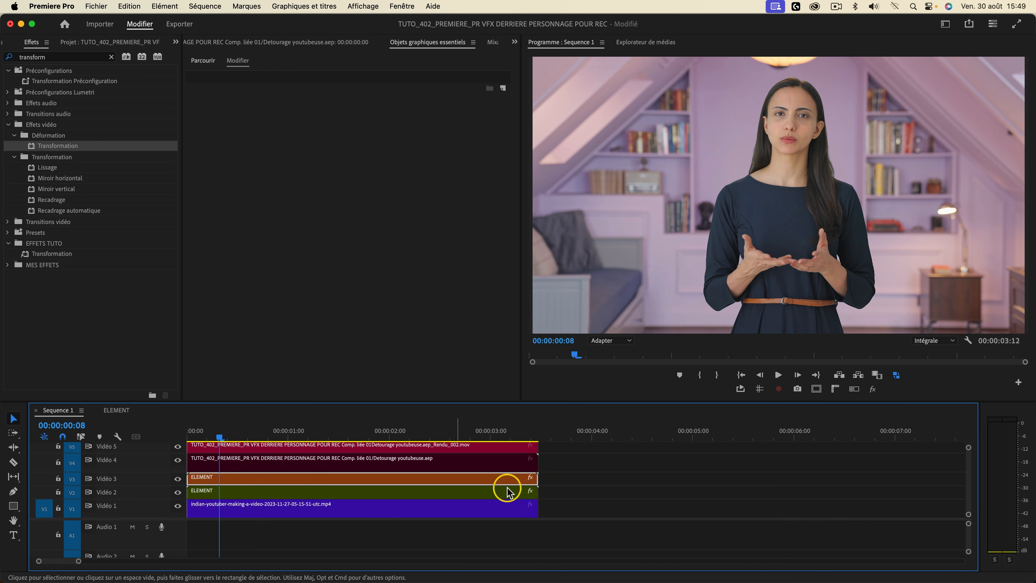
pyautogui.click(589, 493)
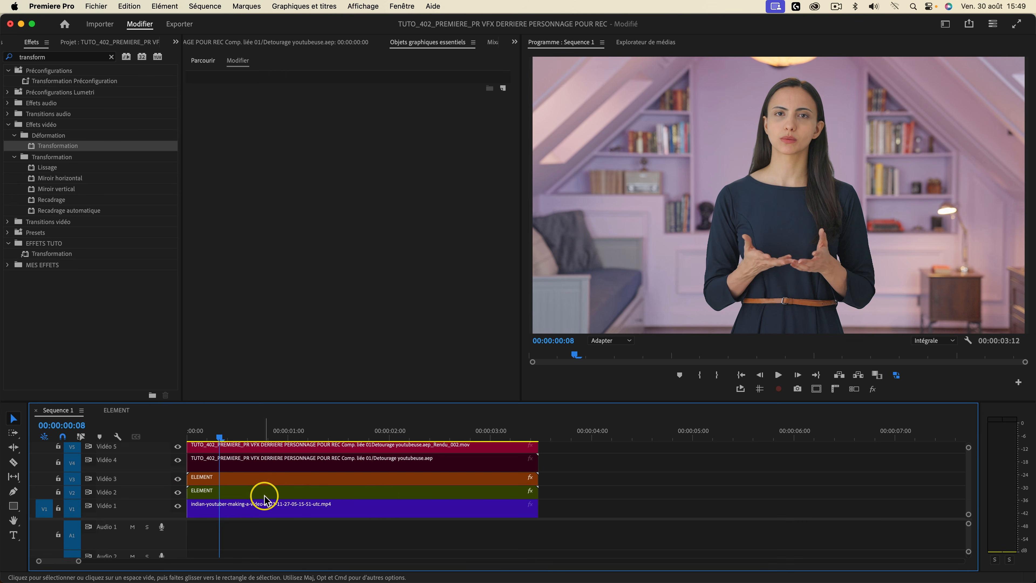
pyautogui.click(243, 482)
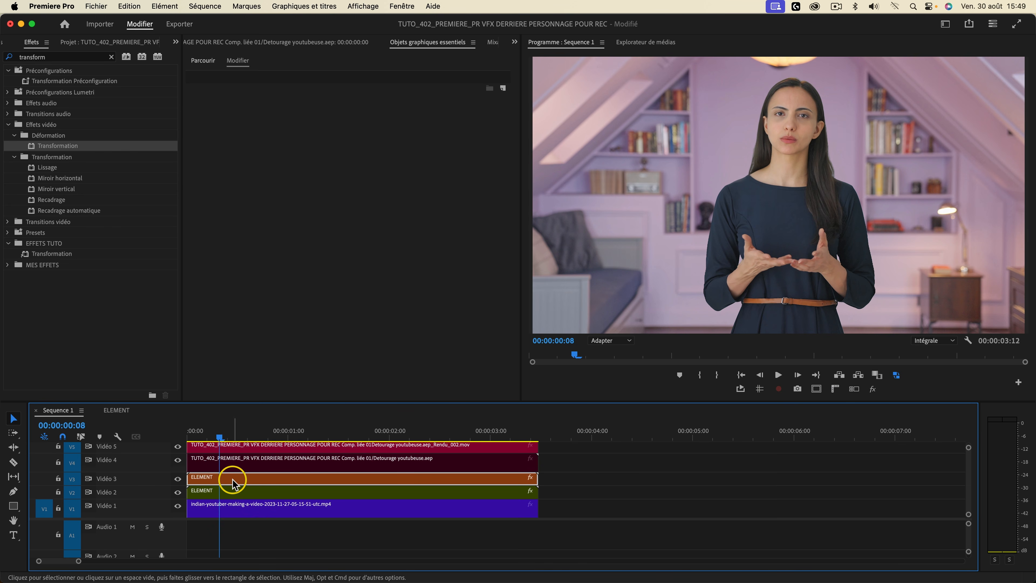
# - Locate the ELEMENT sequence in the project, duplicate it and rename the copy ELEMENT 2
pyautogui.rightClick(230, 483)
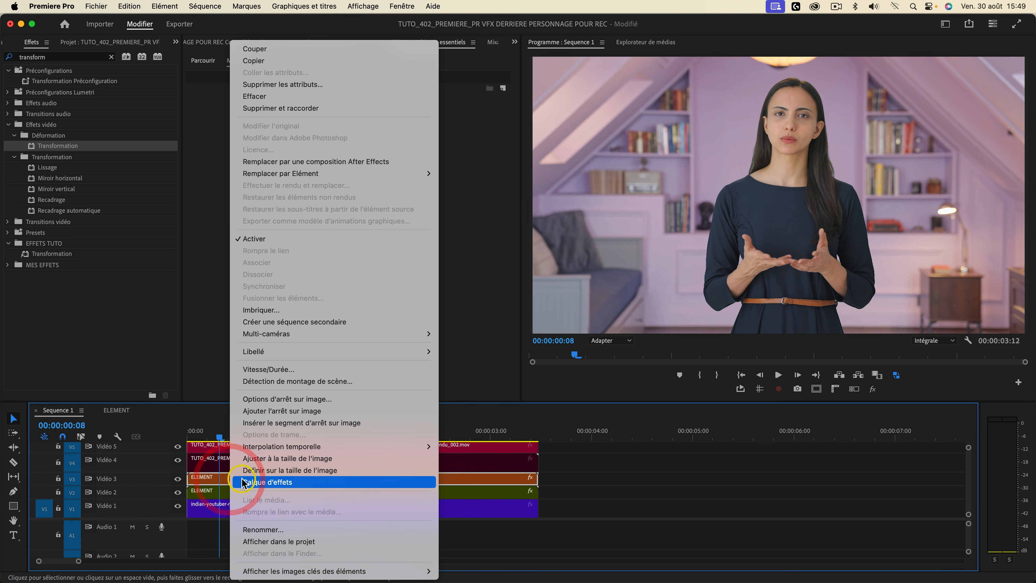
pyautogui.click(301, 543)
pyautogui.click(62, 216)
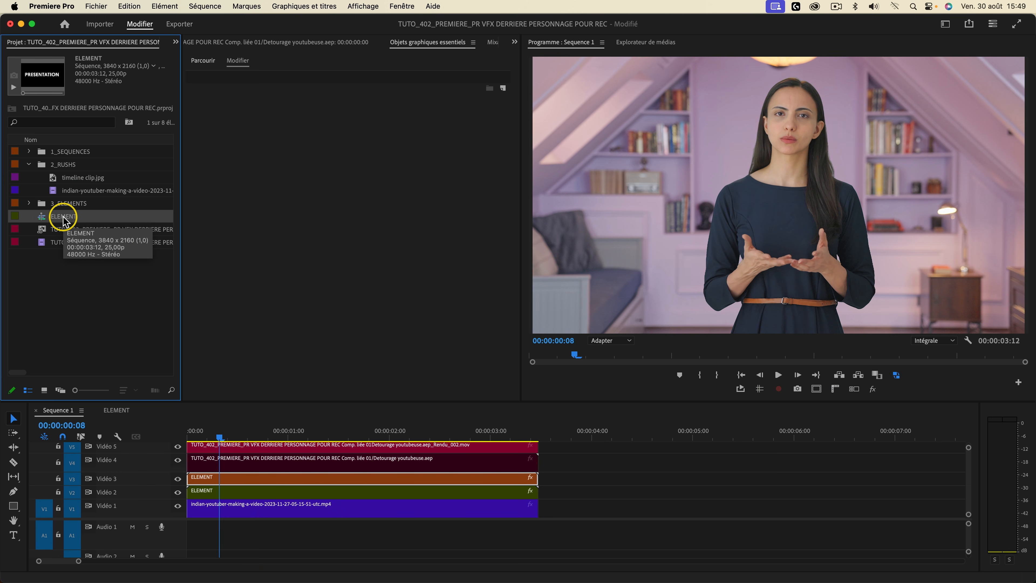
pyautogui.press('shift+super')
pyautogui.press('shift+super+colon')
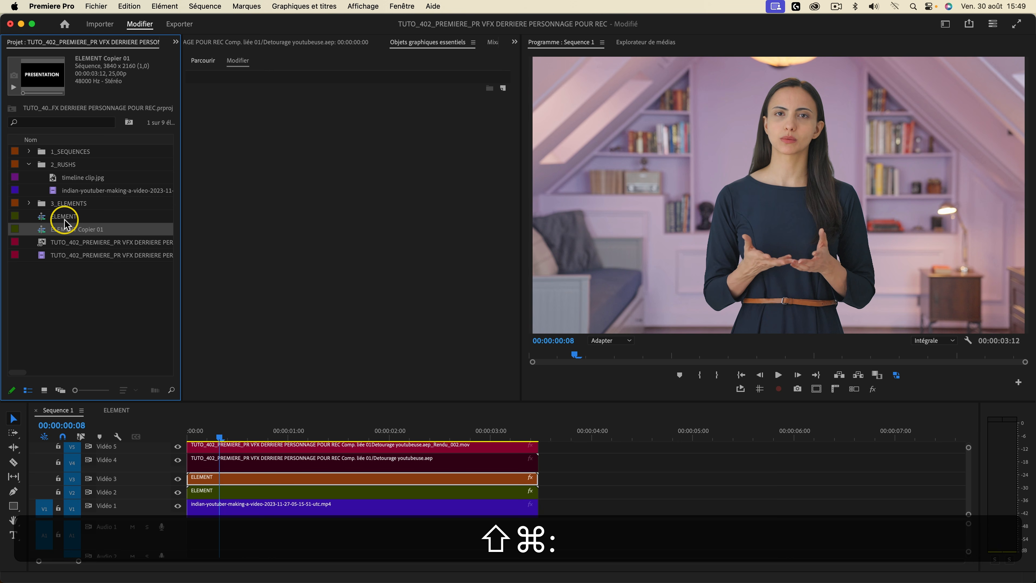
pyautogui.click(79, 230)
pyautogui.moveTo(80, 230); pyautogui.dragTo(143, 227)
pyautogui.write('2')
pyautogui.press('Return')
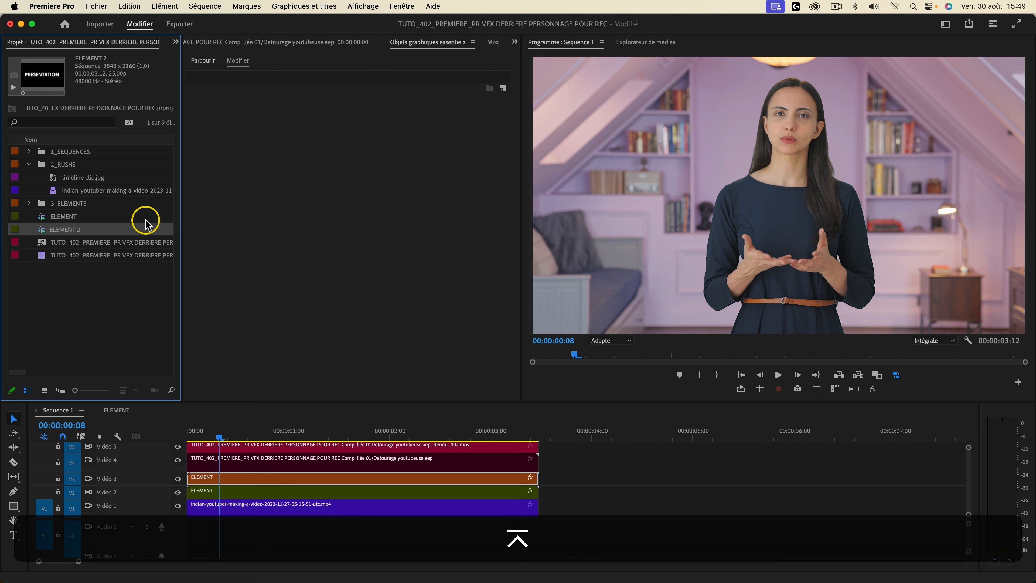
# - Rename the original ELEMENT sequence in the project to ELEMENT 1
pyautogui.click(77, 217)
pyautogui.click(77, 216)
pyautogui.click(111, 216)
pyautogui.write('1')
pyautogui.press('Return')
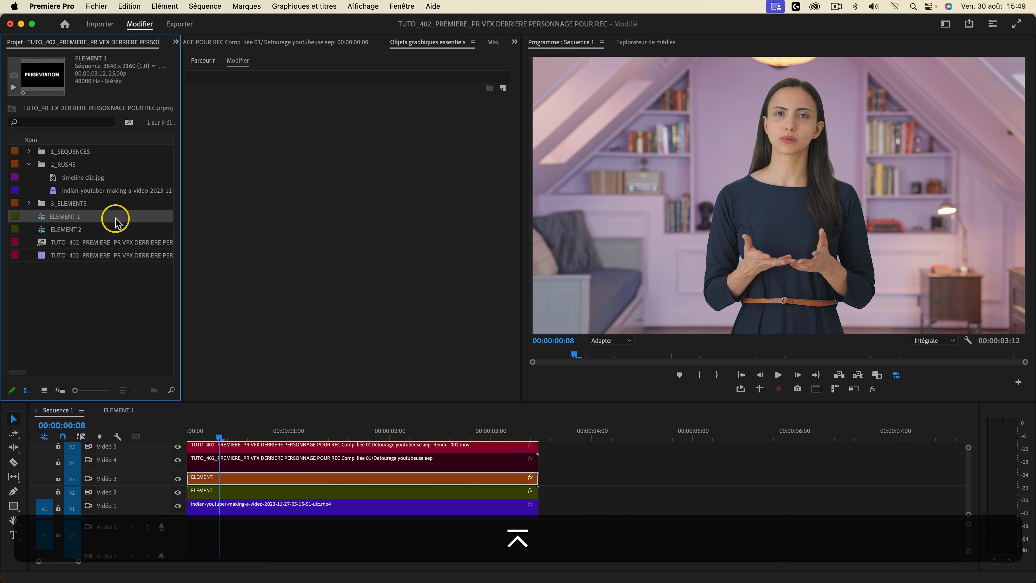
# - Replace the orange ELEMENT clip on Vidéo 3 with ELEMENT 2, keeping its effects, and check the frame at 00:00:01:04
pyautogui.click(77, 230)
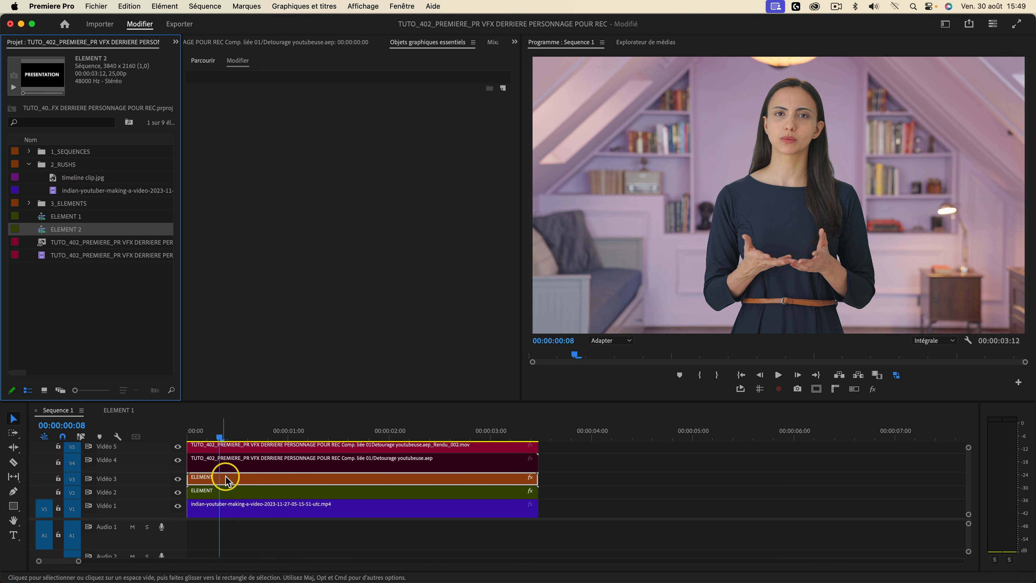
pyautogui.moveTo(75, 232); pyautogui.dragTo(259, 478)
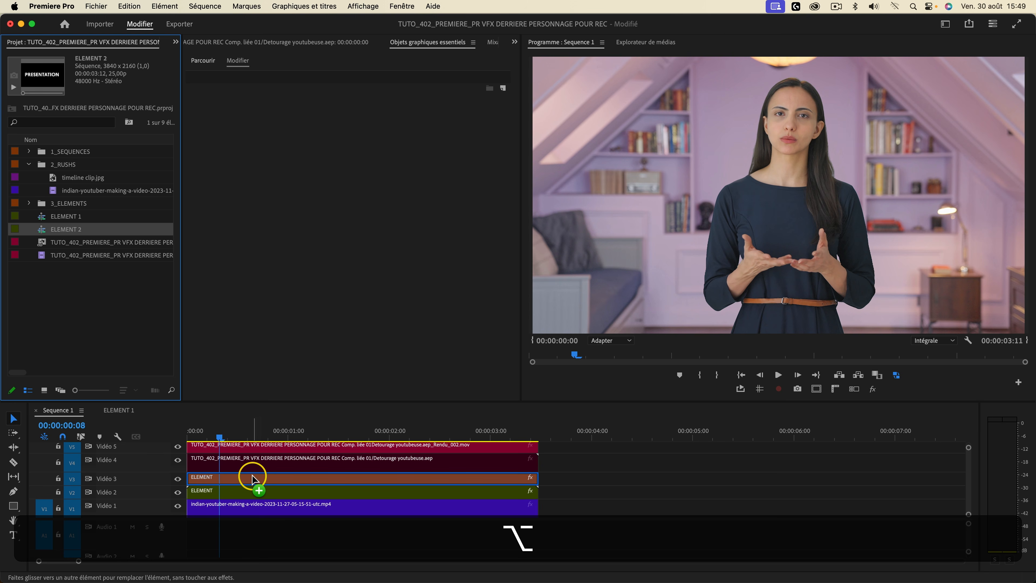
pyautogui.moveTo(252, 477); pyautogui.dragTo(251, 477)
pyautogui.click(304, 434)
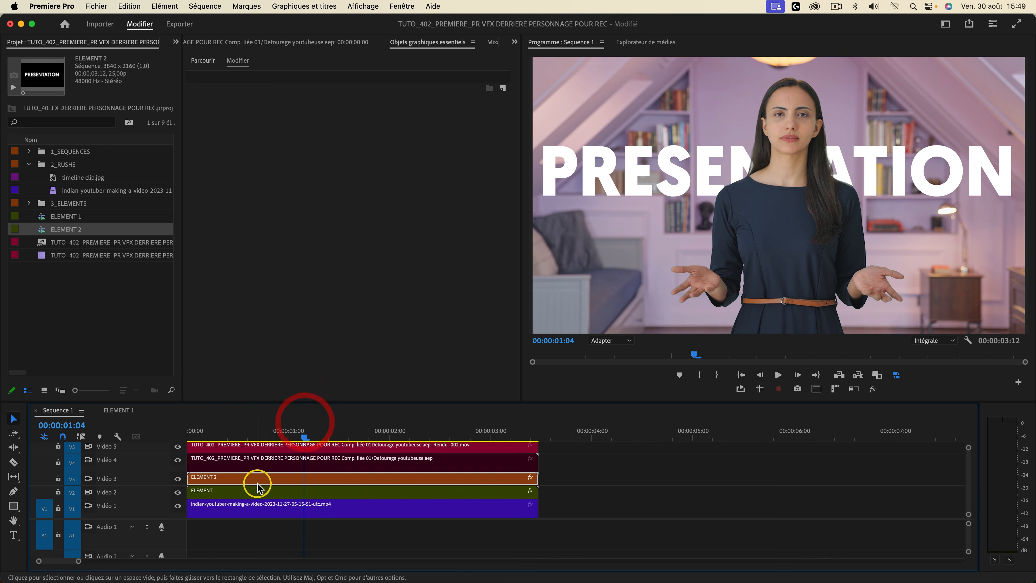
# - Open the ELEMENT 2 sequence and change its PRESENTATION text to YOUTUBE
pyautogui.doubleClick(258, 480)
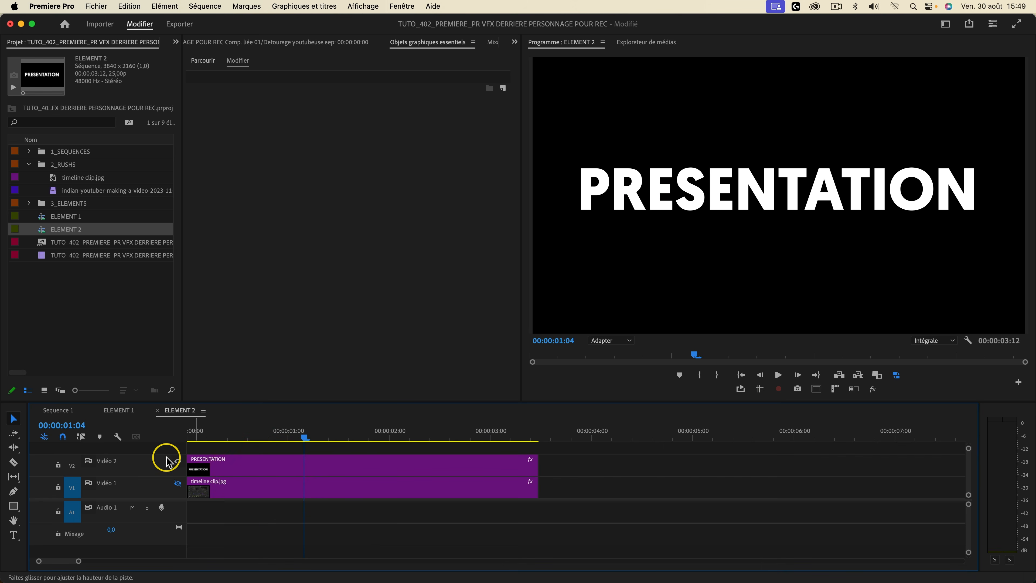
pyautogui.click(230, 467)
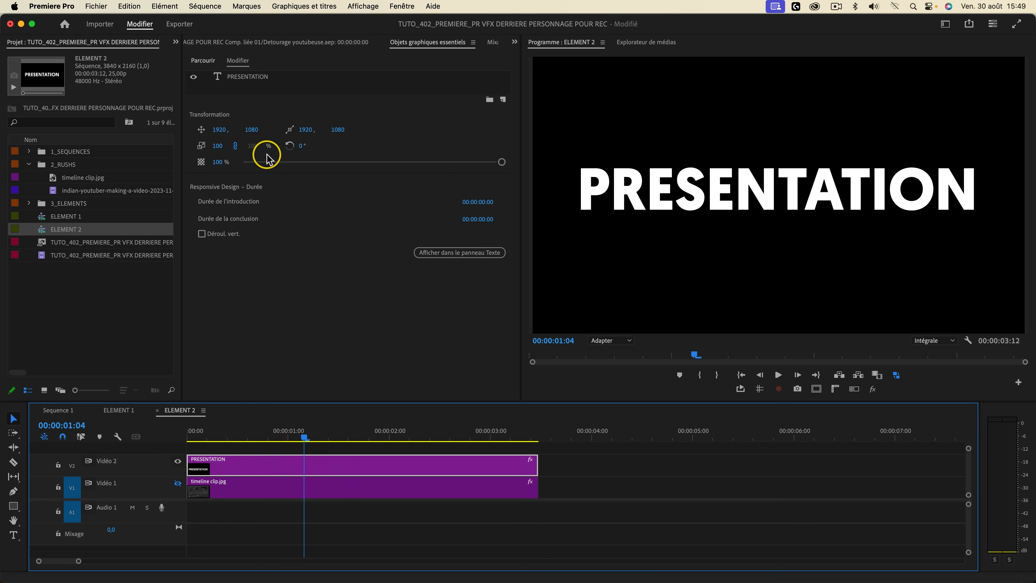
pyautogui.click(219, 78)
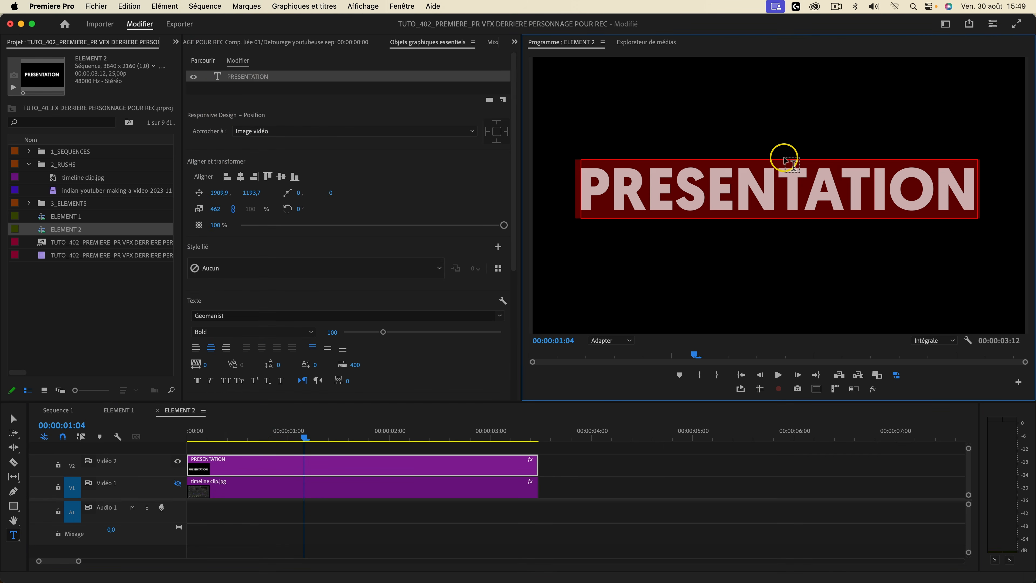
pyautogui.write('YOUTUBE')
# - Scale the YOUTUBE text to 479, set its tracking to 408, centre it horizontally and lower it to vertical position 1754
pyautogui.moveTo(222, 206); pyautogui.dragTo(321, 207)
pyautogui.moveTo(204, 334); pyautogui.dragTo(248, 334)
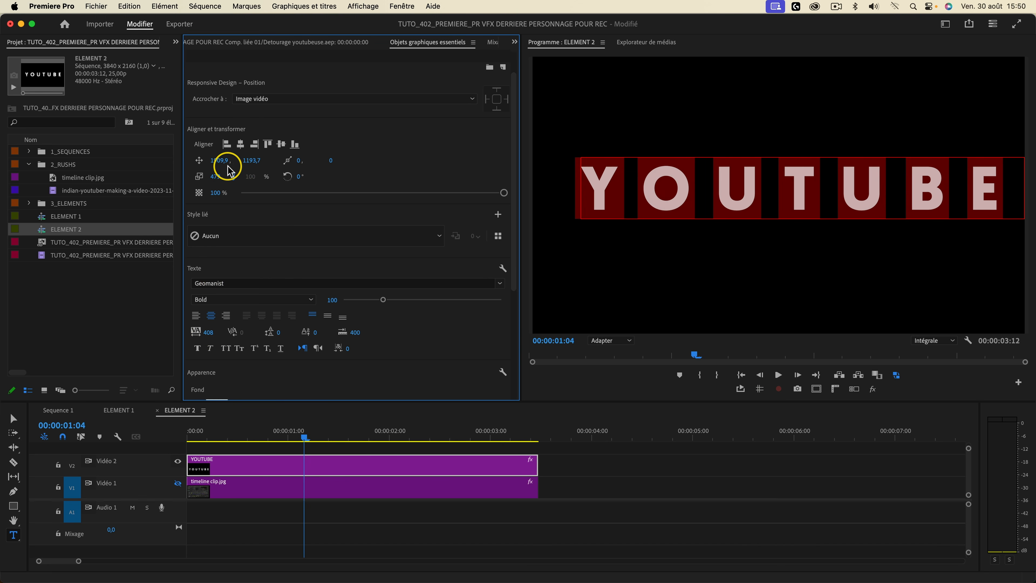
pyautogui.click(243, 144)
pyautogui.moveTo(249, 159); pyautogui.dragTo(575, 184)
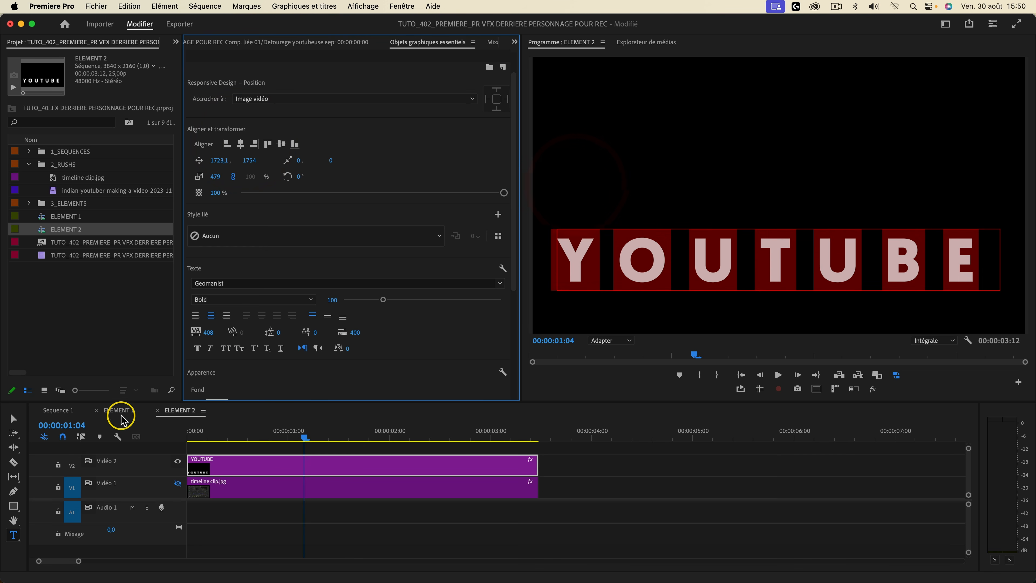
# - Play Sequence 1 from the start to review both texts animating behind the woman
pyautogui.click(53, 412)
pyautogui.moveTo(306, 437); pyautogui.dragTo(116, 424)
pyautogui.press('space')
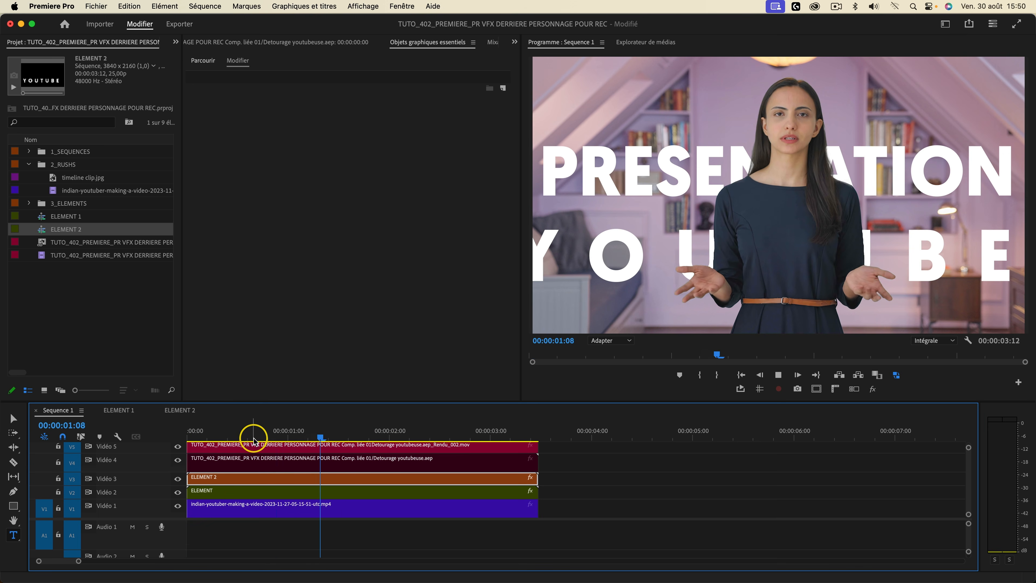
# - Shift the ELEMENT 2 clip on Vidéo 3 about 14 frames later and replay Sequence 1 from the start
pyautogui.moveTo(247, 428); pyautogui.dragTo(299, 425)
pyautogui.moveTo(228, 481); pyautogui.dragTo(284, 480)
pyautogui.moveTo(258, 430); pyautogui.dragTo(88, 425)
pyautogui.press('space')
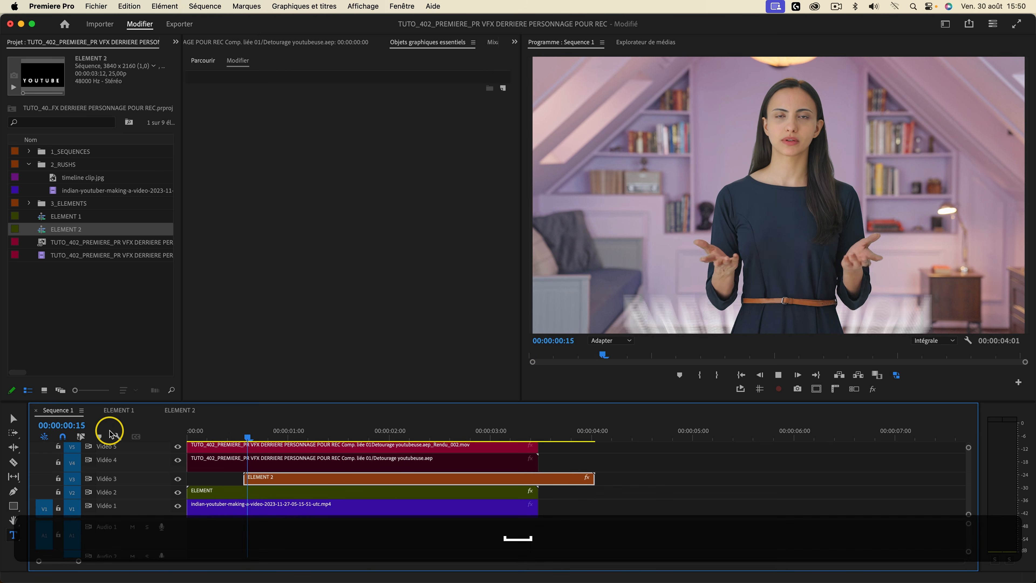
pyautogui.press('space')
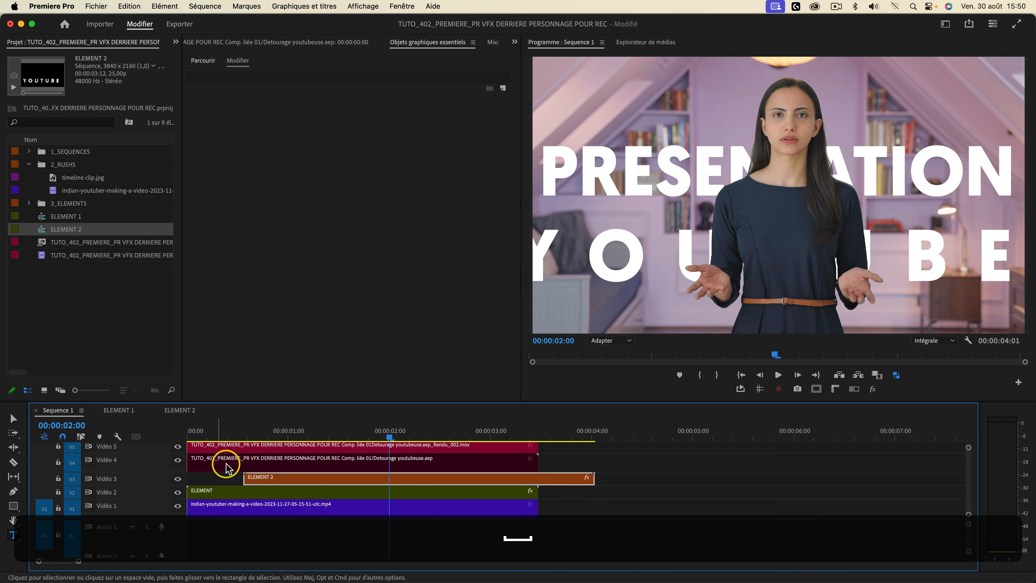
# - Reopen ELEMENT 2, reduce the YOUTUBE text's tracking to 194 and centre the text horizontally
pyautogui.doubleClick(274, 478)
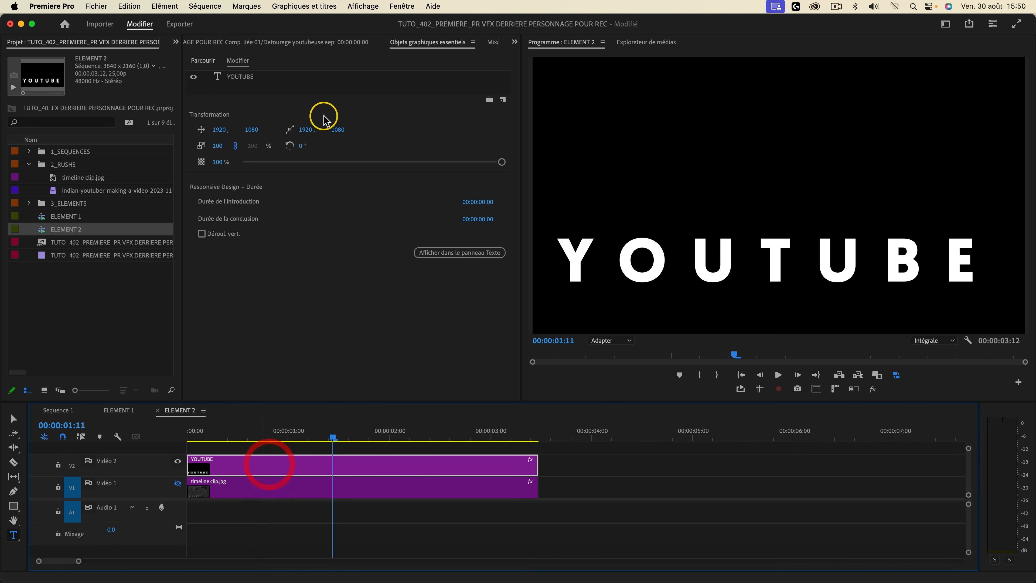
pyautogui.click(235, 78)
pyautogui.moveTo(209, 365); pyautogui.dragTo(189, 365)
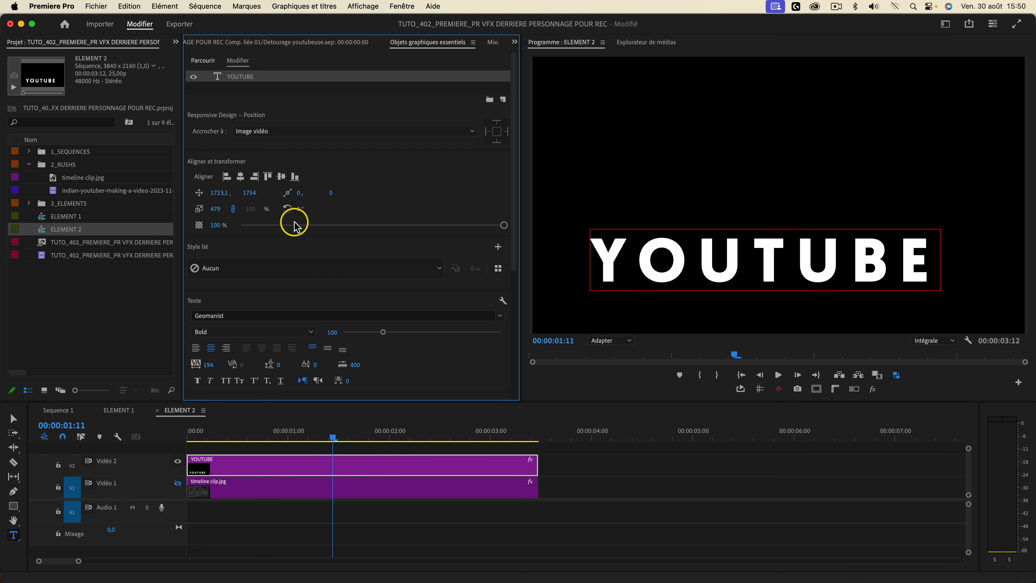
pyautogui.click(240, 179)
# - Replay Sequence 1 from the start and trim the end of the ELEMENT 2 clip to match the other clips
pyautogui.click(45, 411)
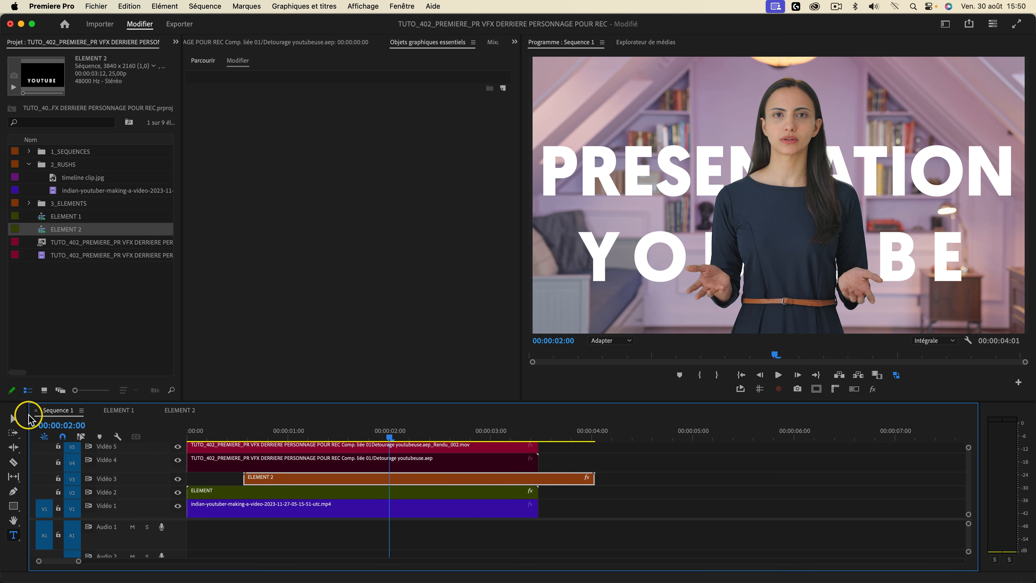
pyautogui.press('v')
pyautogui.press('Home')
pyautogui.press('space')
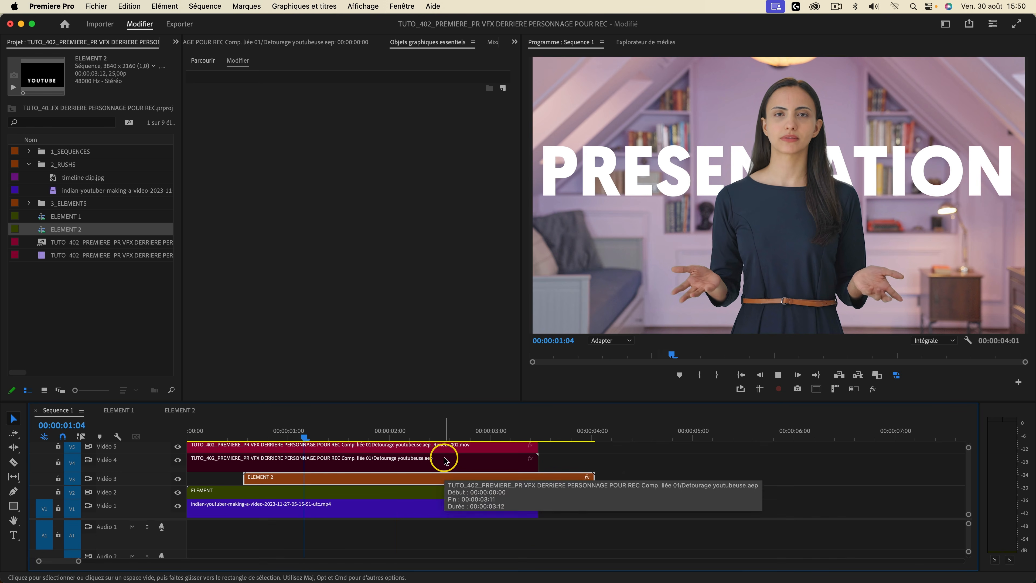
pyautogui.moveTo(594, 478); pyautogui.dragTo(538, 477)
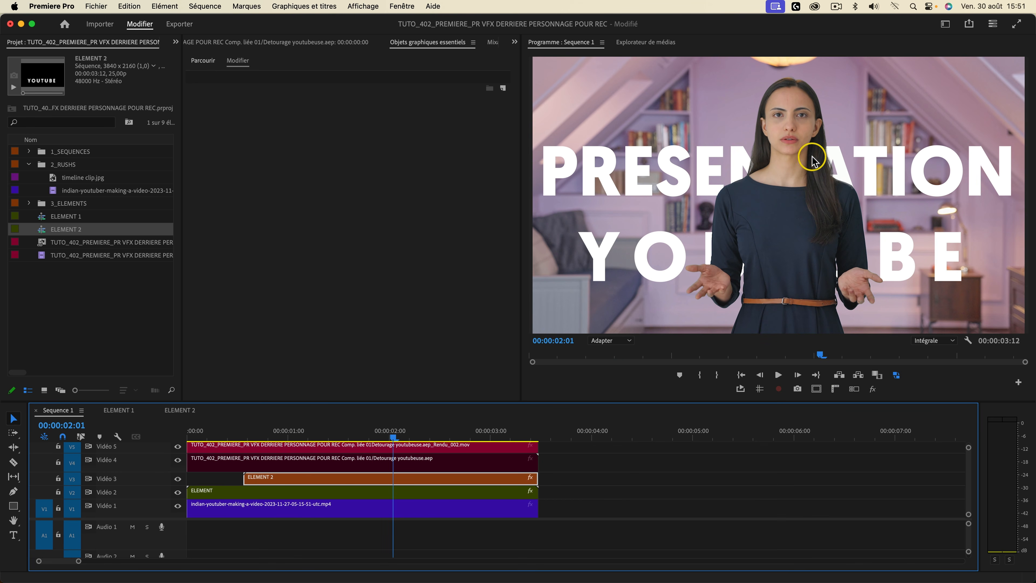
# - Move the ELEMENT 2 clip to Vidéo 6 above the cut-out woman clips and review the result in full screen and playback
pyautogui.scroll(3, 571, 490)
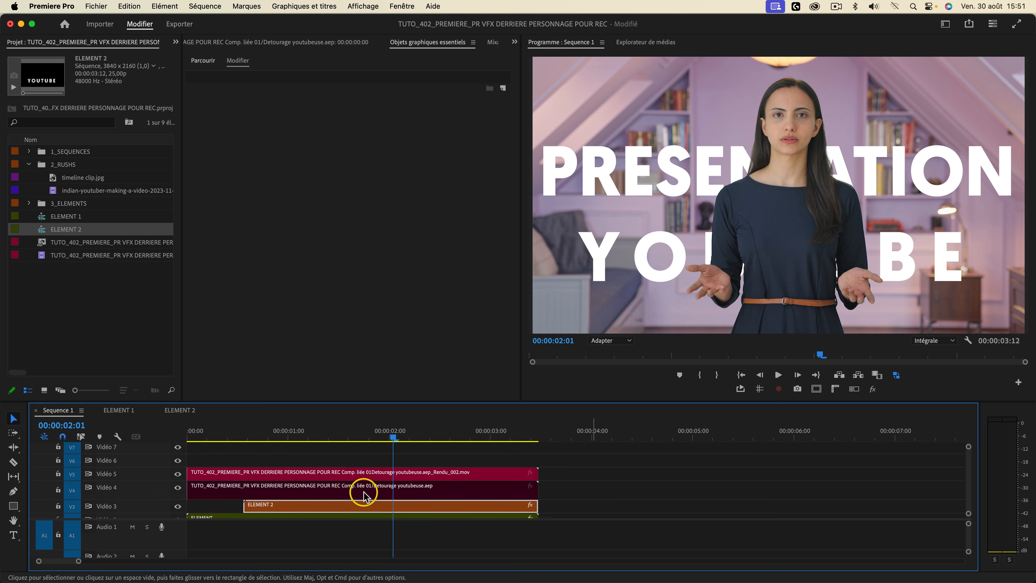
pyautogui.moveTo(318, 508); pyautogui.dragTo(319, 461)
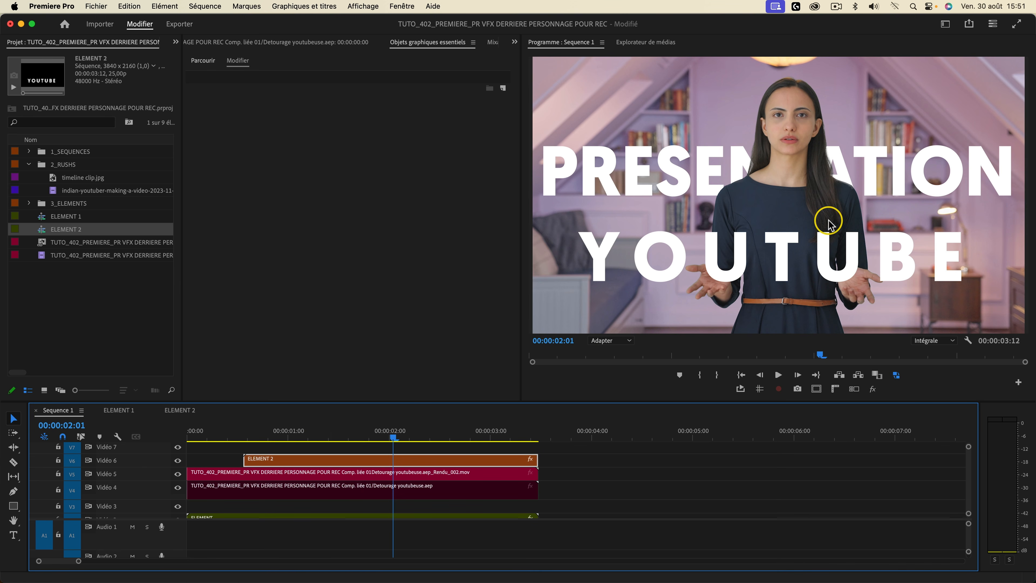
pyautogui.press('super+f')
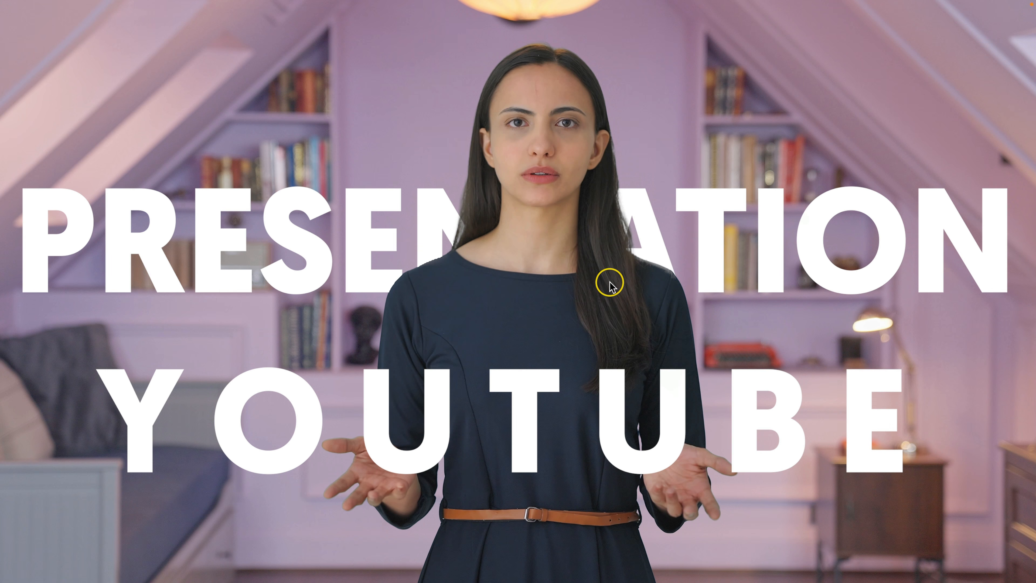
pyautogui.press('Escape')
pyautogui.press('space')
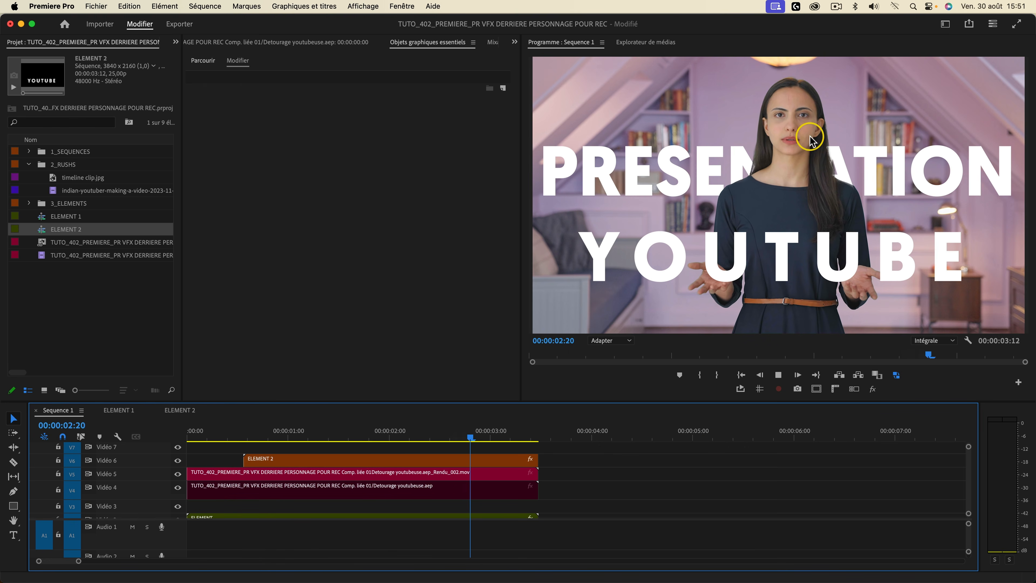
pyautogui.press('space')
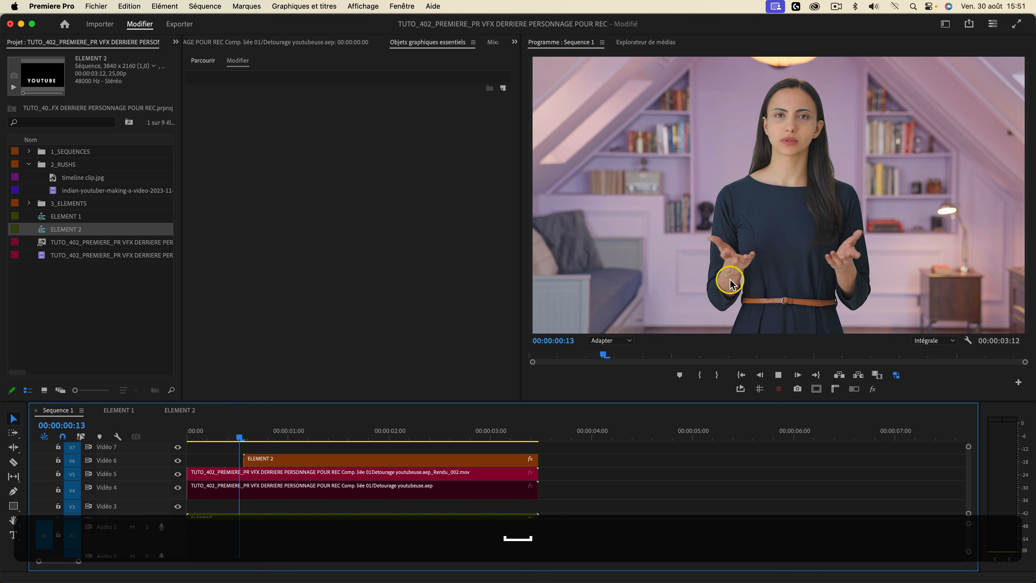
pyautogui.press('space')
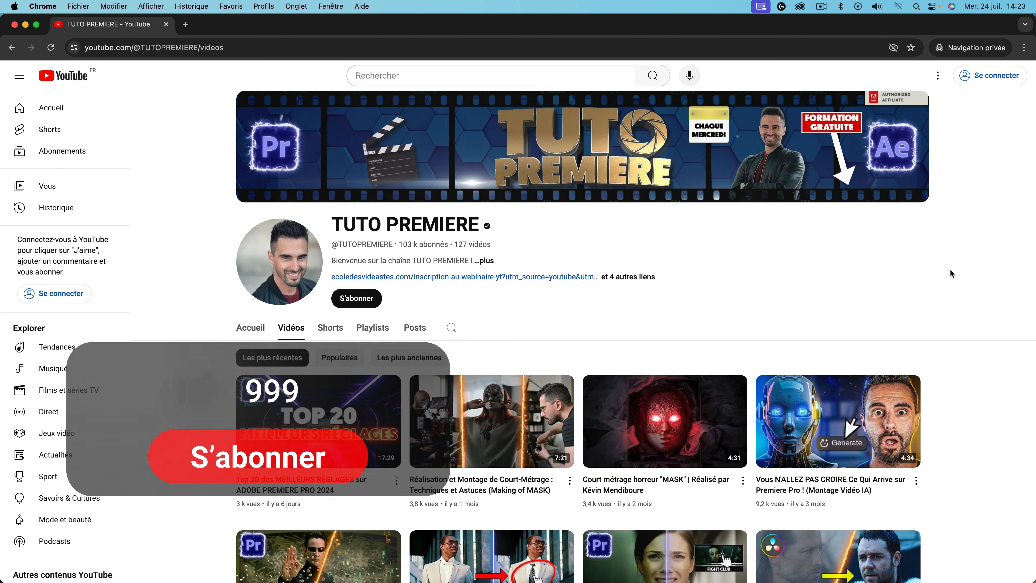
pyautogui.scroll(-2, 949, 269)
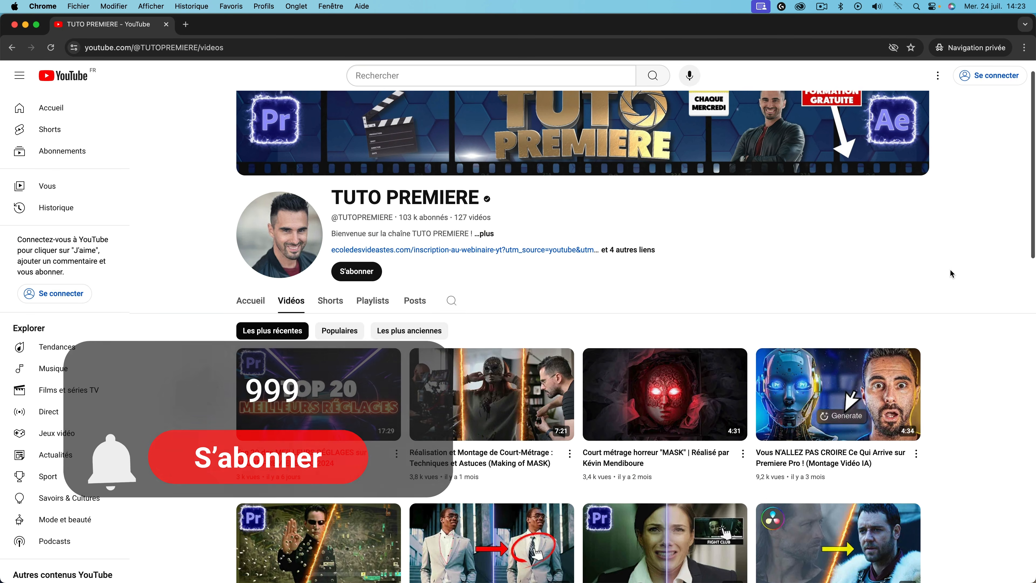
pyautogui.scroll(-3, 950, 270)
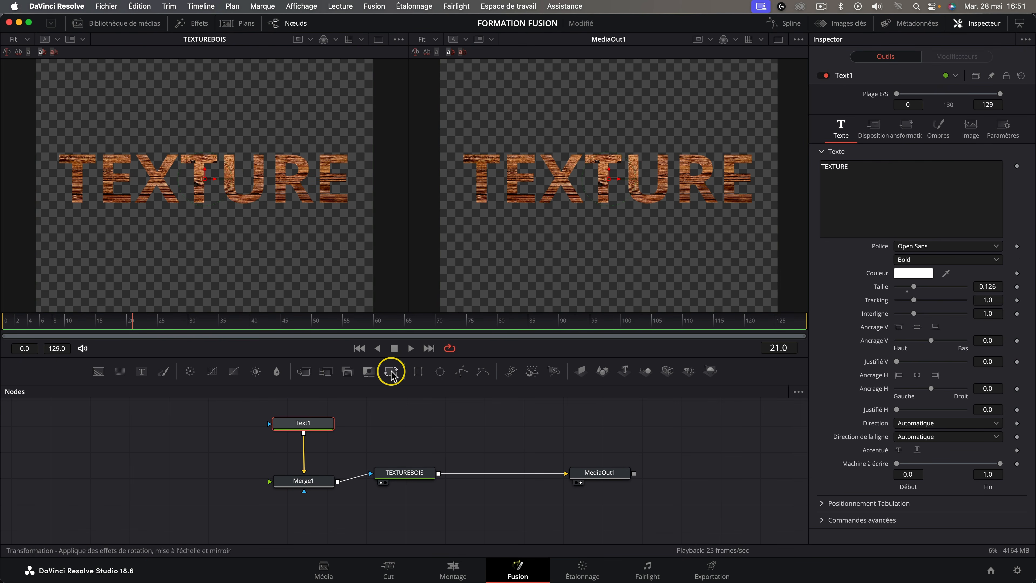
pyautogui.click(390, 371)
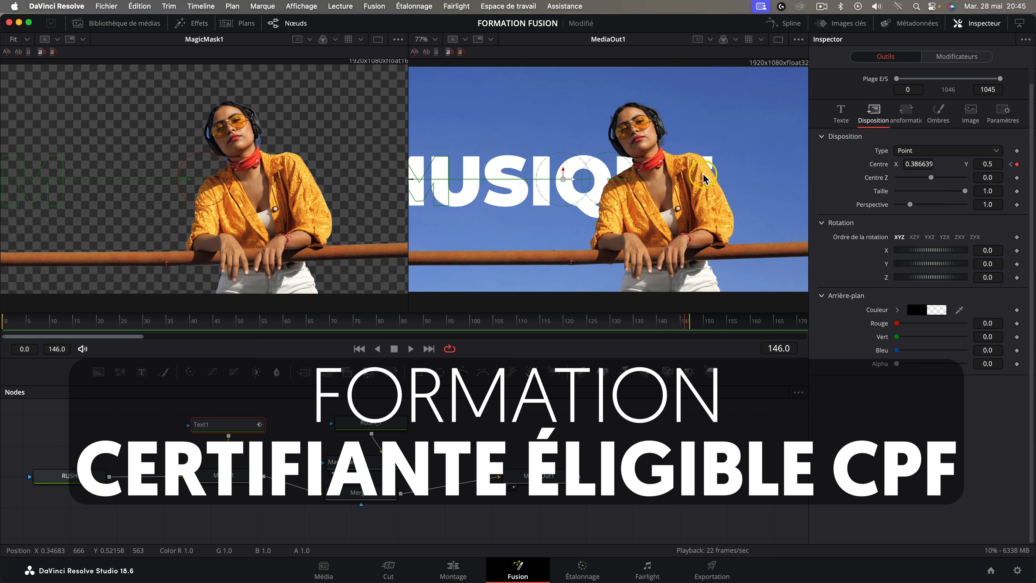
pyautogui.moveTo(703, 179); pyautogui.dragTo(835, 180)
pyautogui.moveTo(51, 319); pyautogui.dragTo(405, 331)
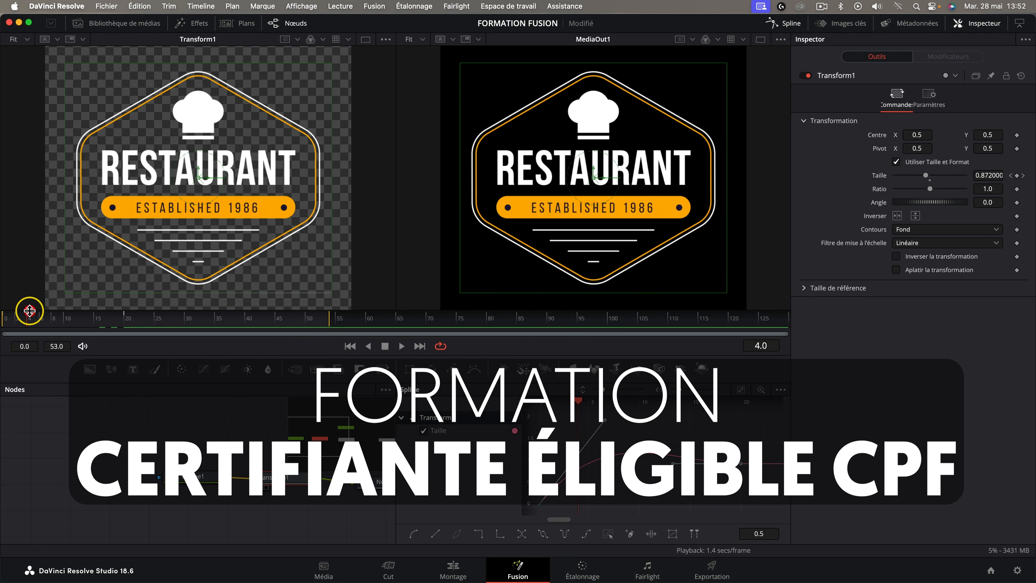
pyautogui.moveTo(51, 317); pyautogui.dragTo(85, 322)
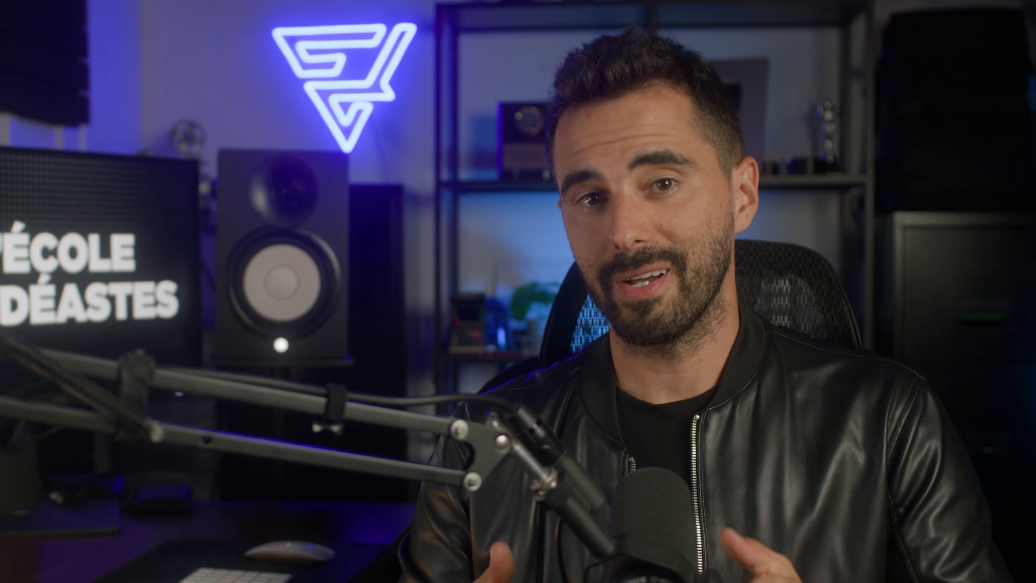